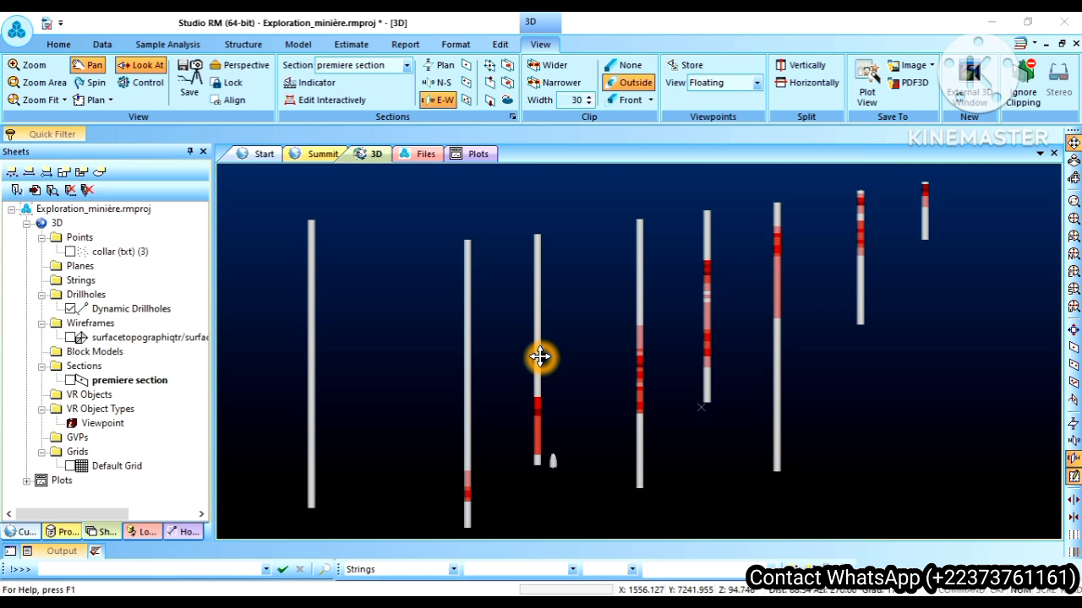
Step: Open the Dynamic Drillholes properties and turn on the display of downhole columns
right_click(148, 315)
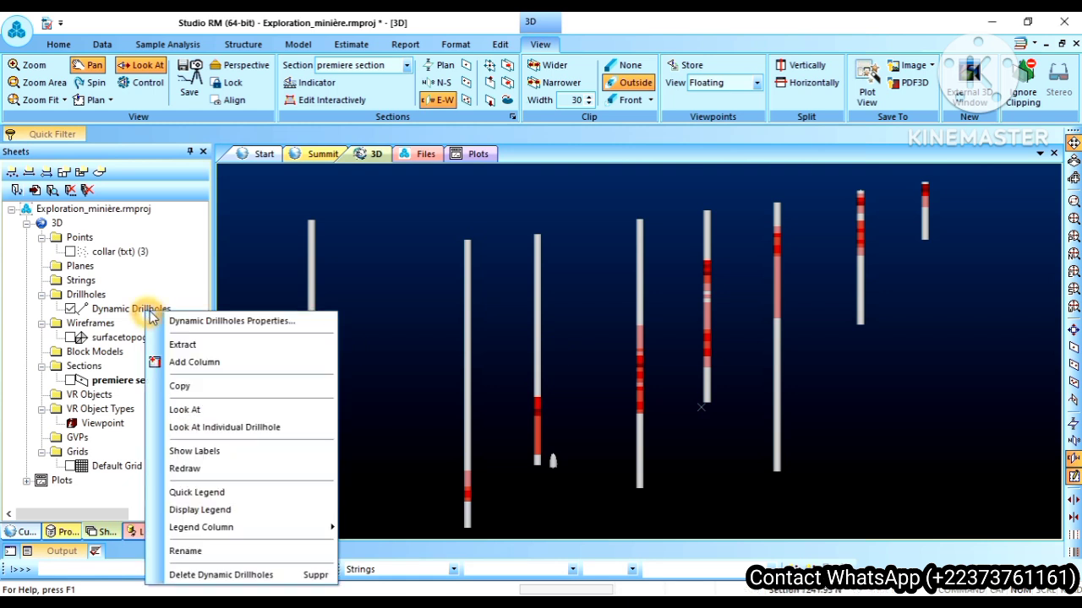
click(208, 322)
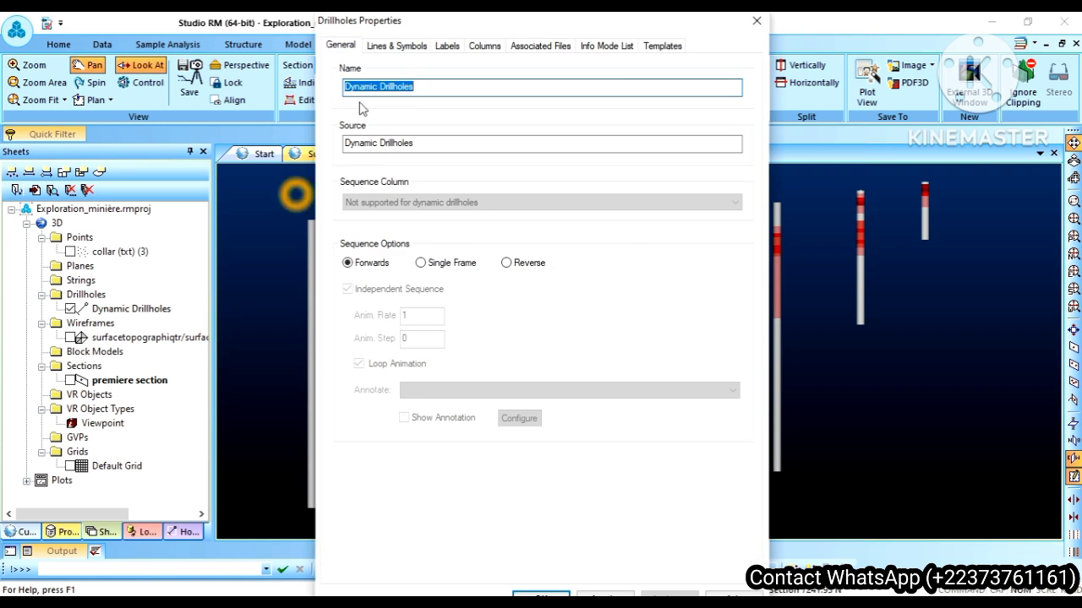
click(484, 47)
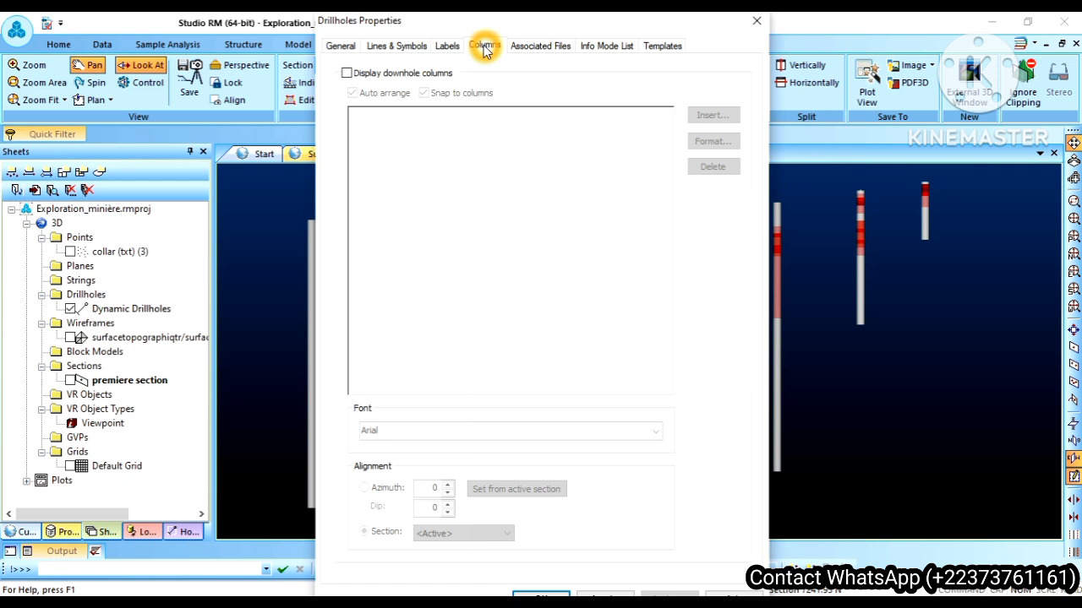
click(346, 74)
click(346, 74)
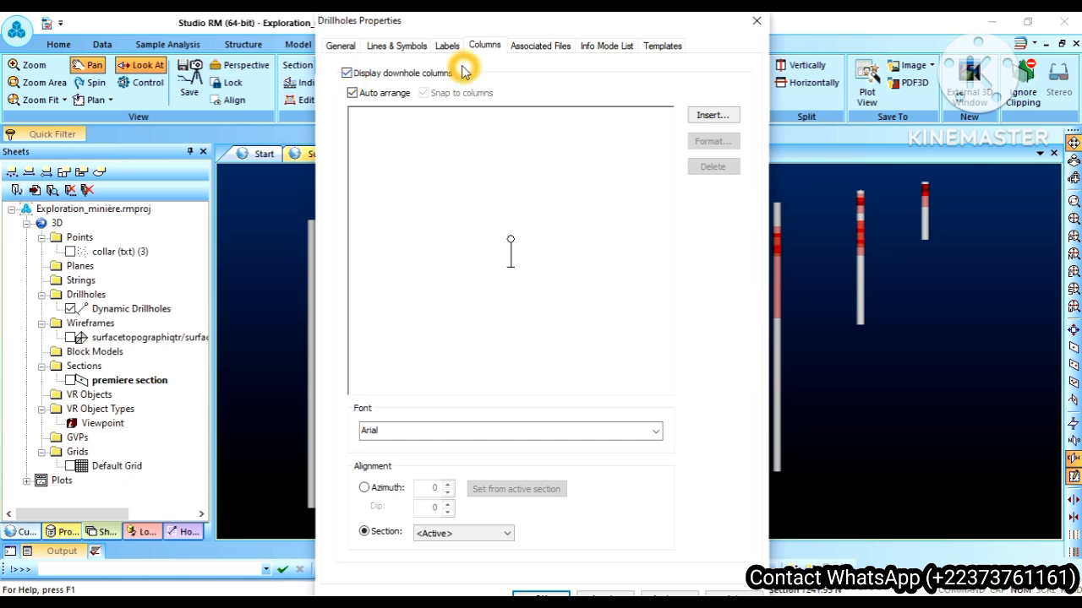
Step: Insert a data column for the gold field from the Composite assay (txt) table
click(708, 117)
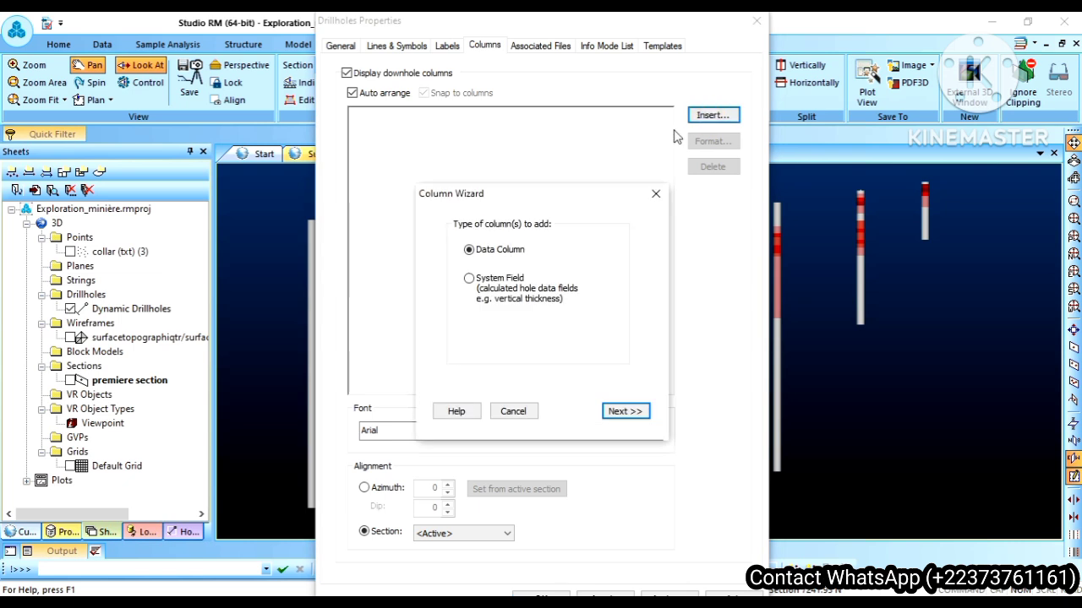
click(514, 255)
click(614, 412)
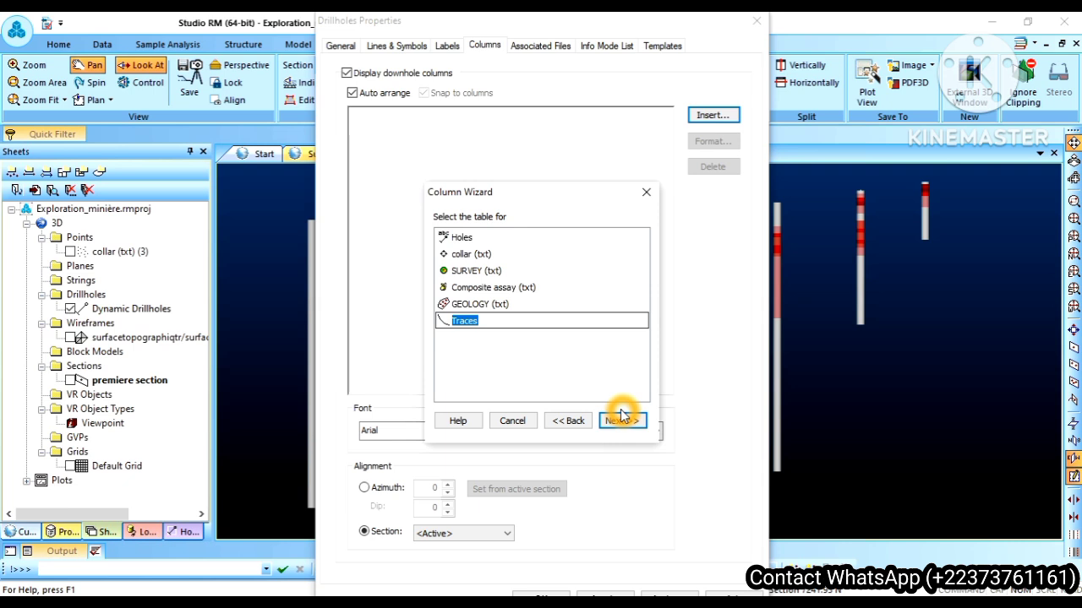
click(482, 288)
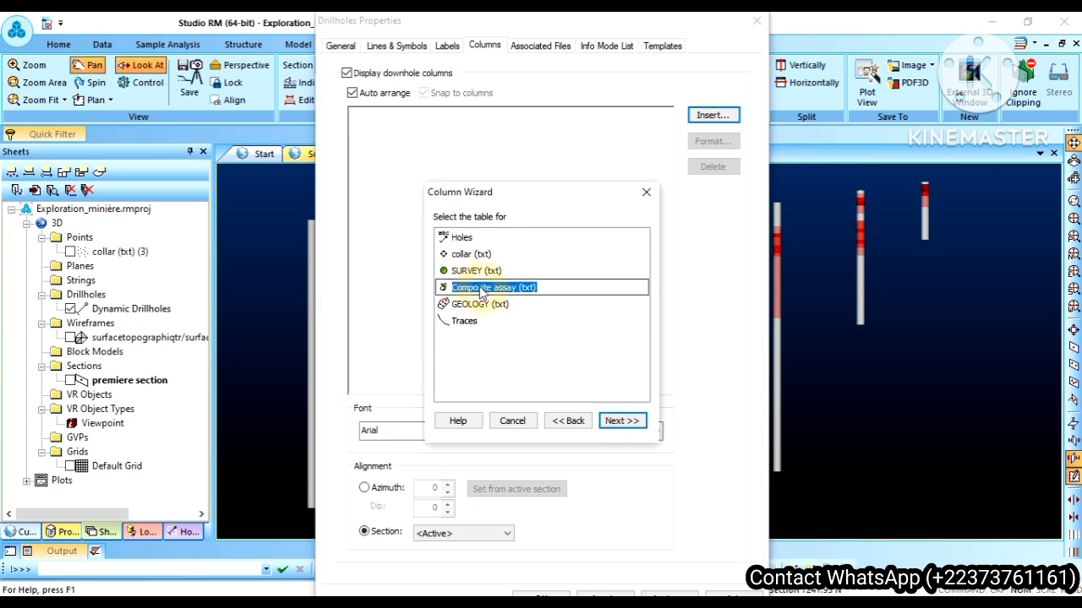
click(482, 290)
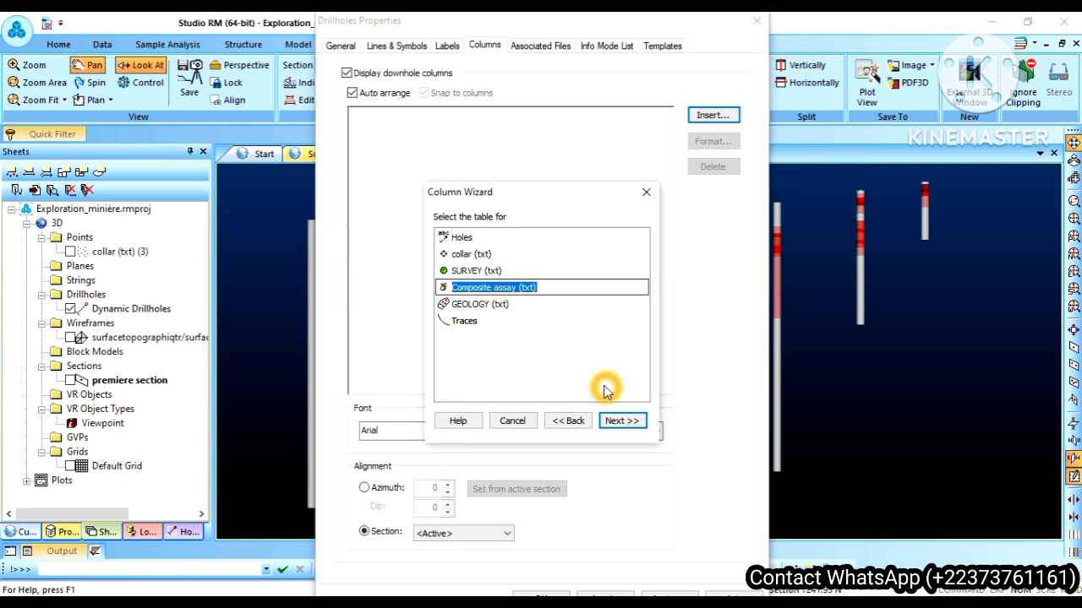
click(621, 420)
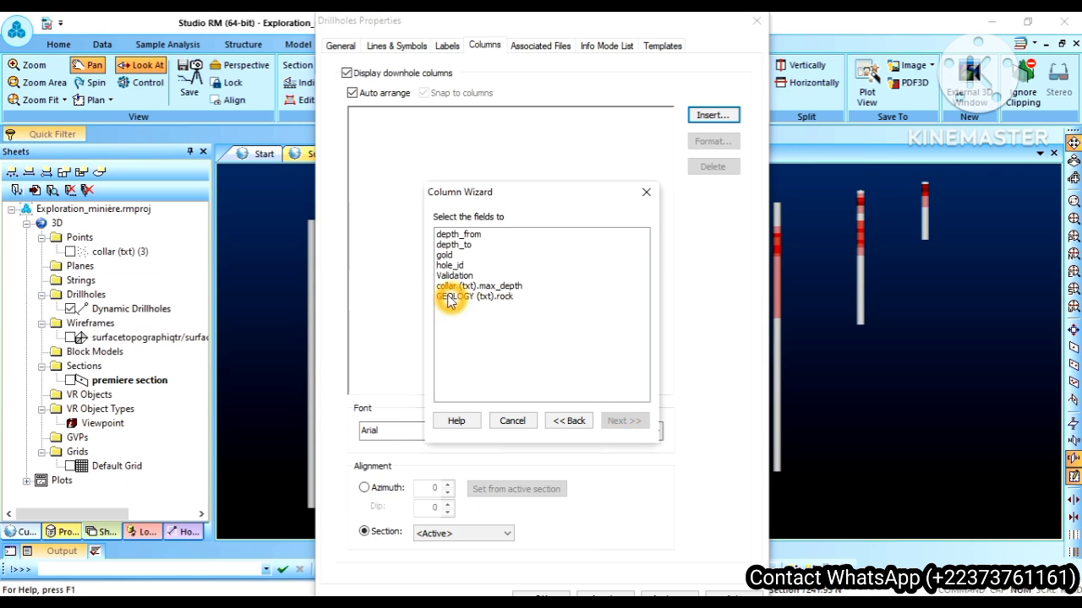
click(447, 256)
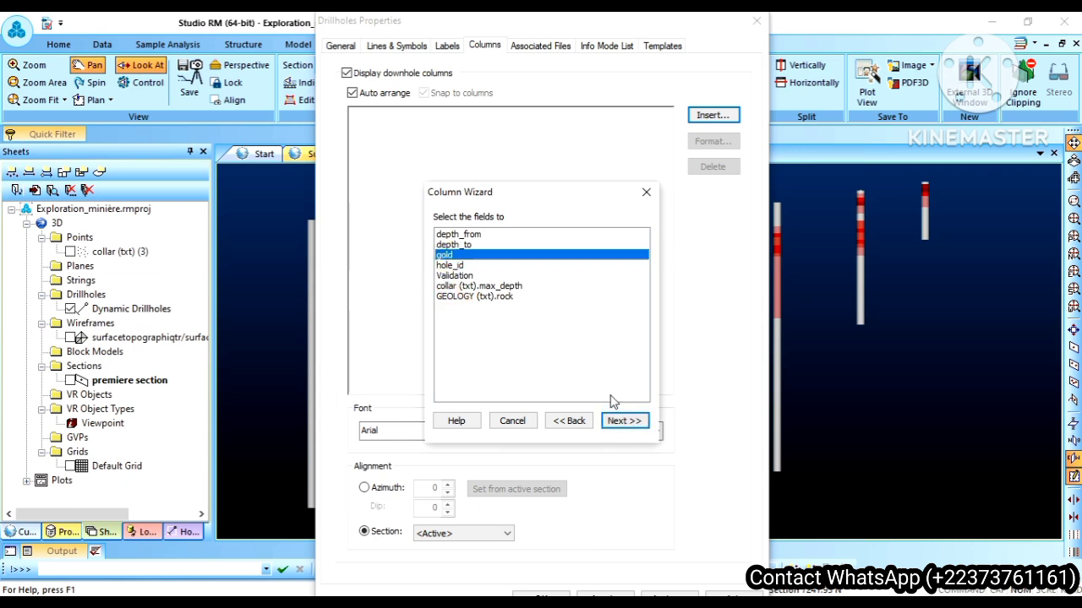
click(623, 420)
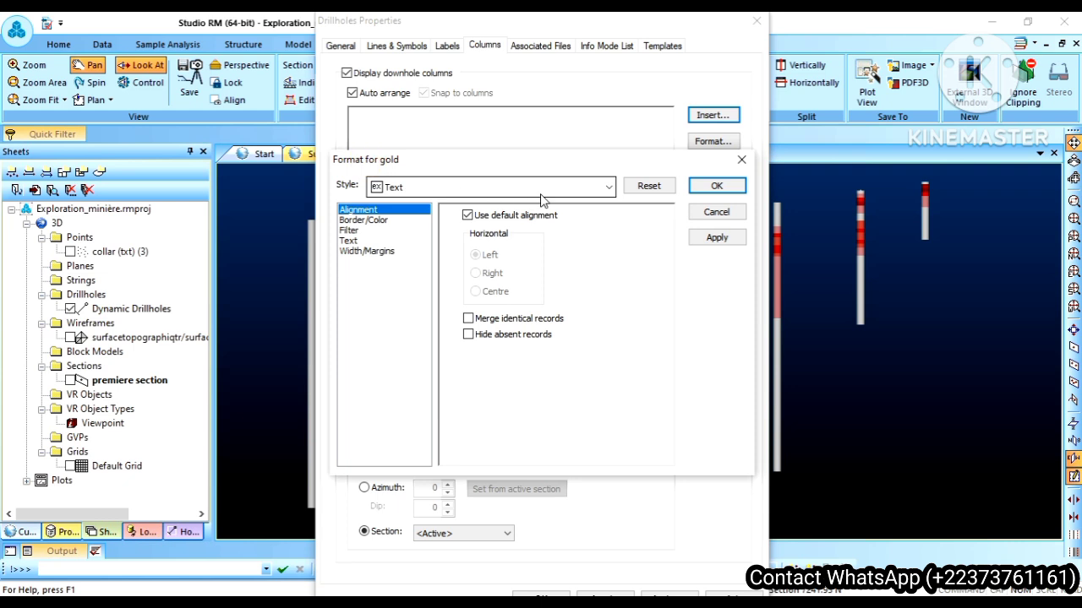
Step: Format the gold column with the Bars with annotation style, accepting the format reset, and apply it to the drillholes
click(450, 190)
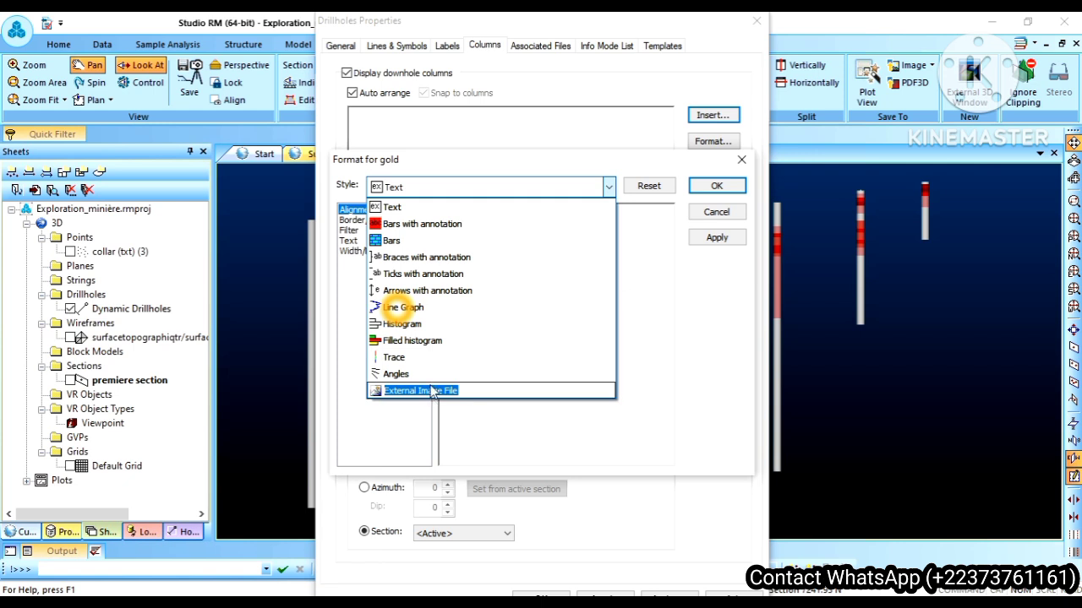
click(416, 225)
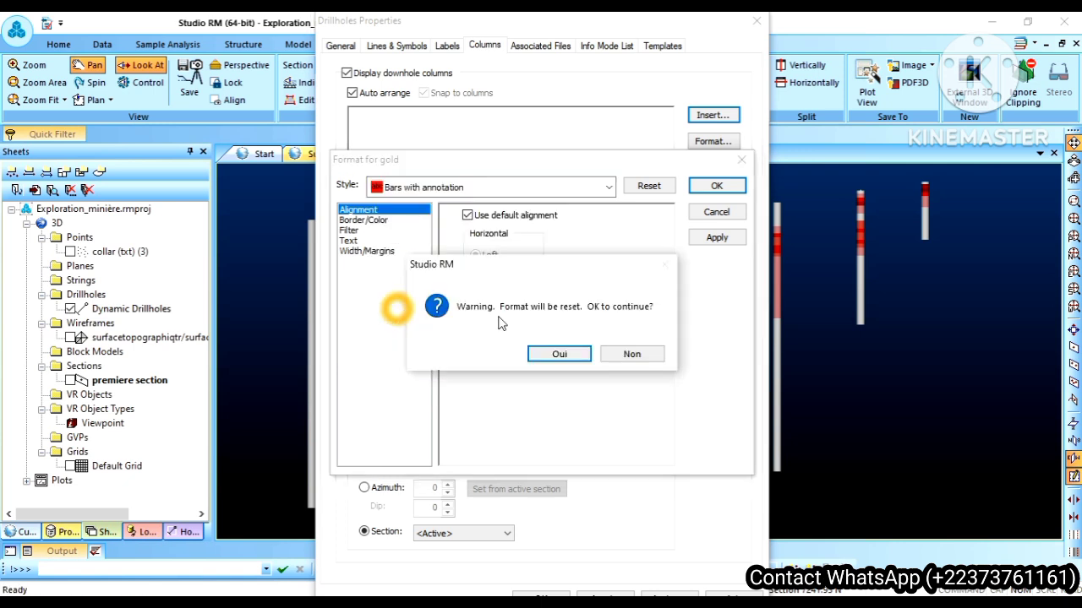
click(559, 354)
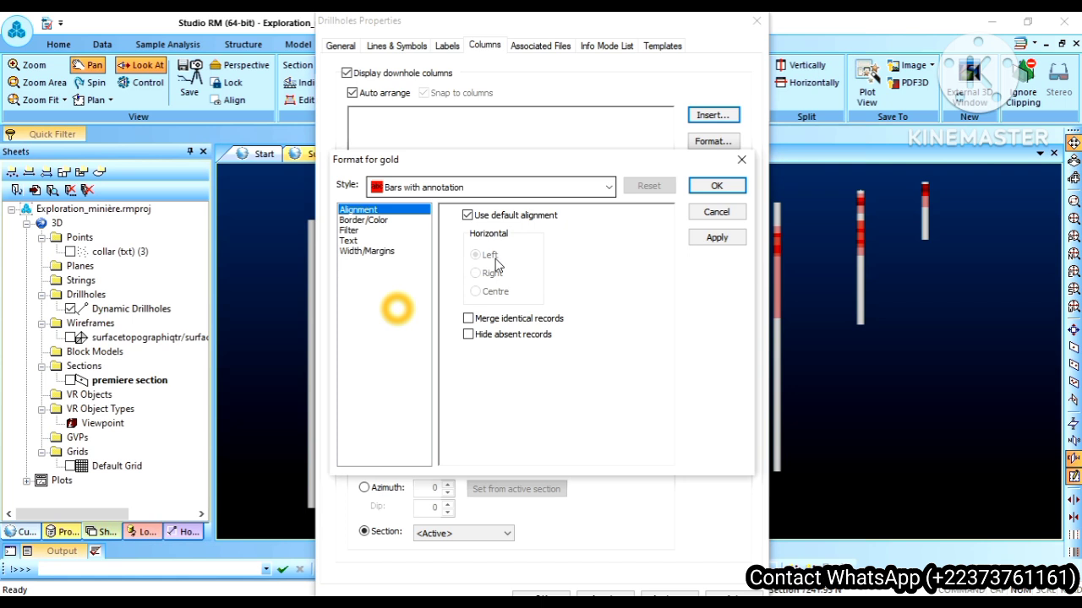
click(715, 239)
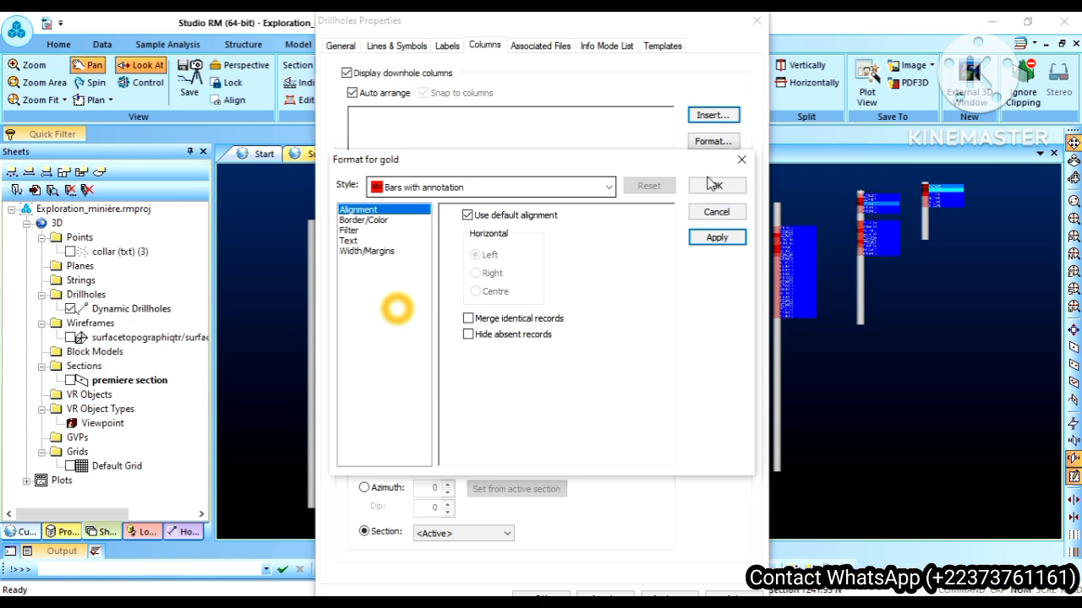
click(712, 185)
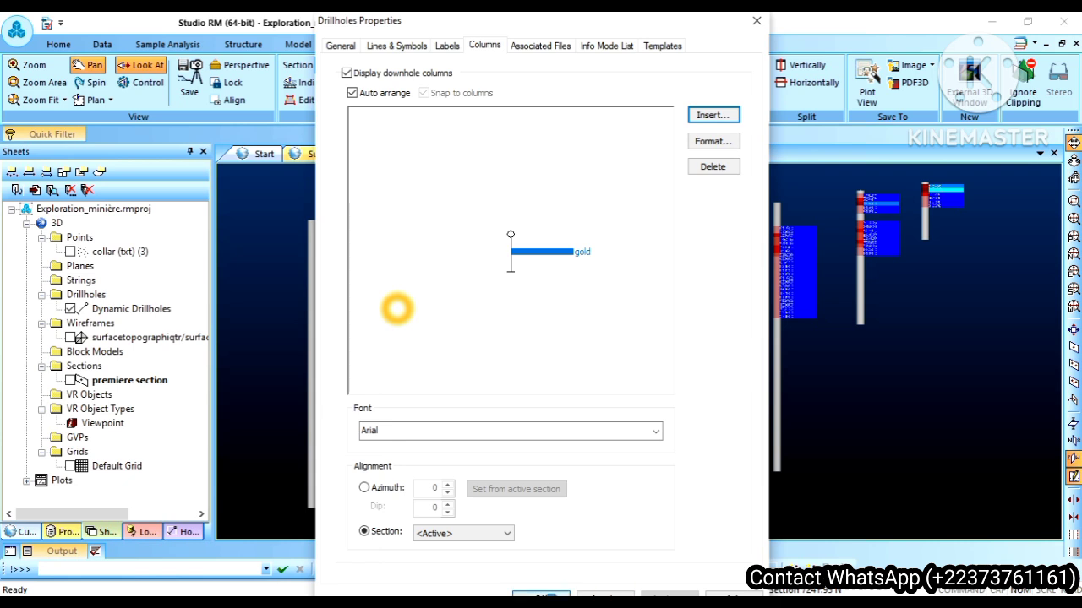
click(551, 597)
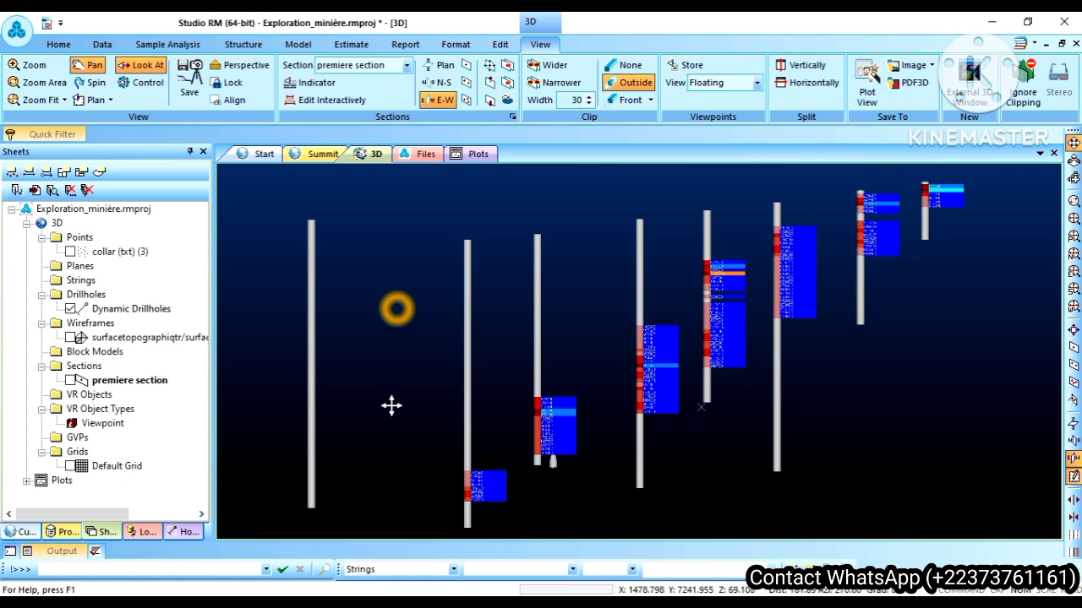
Step: Delete the gold column from the downhole columns in the Dynamic Drillholes properties
right_click(140, 311)
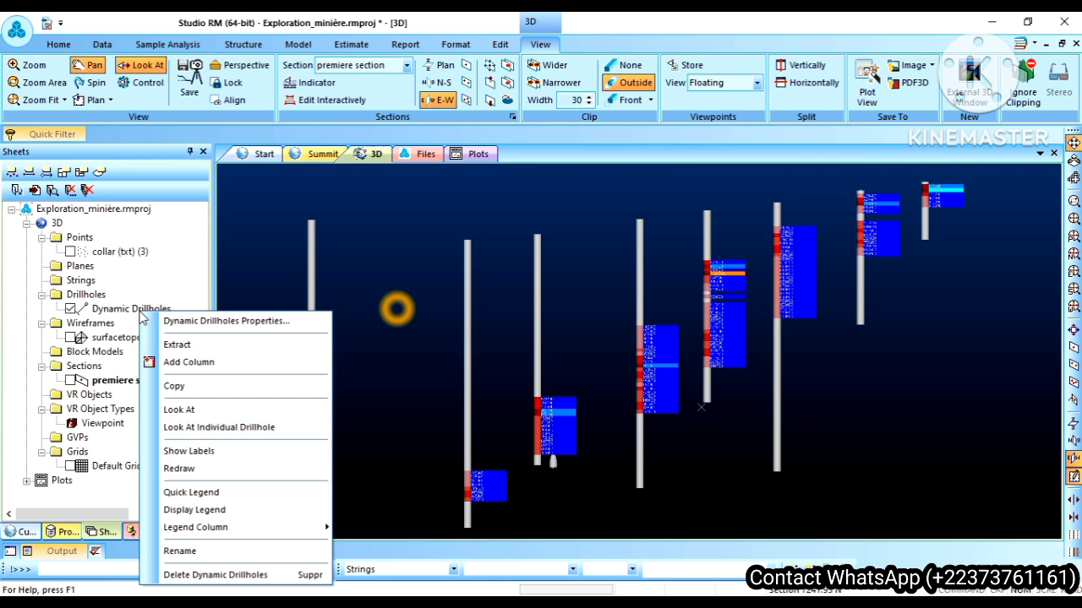
click(194, 325)
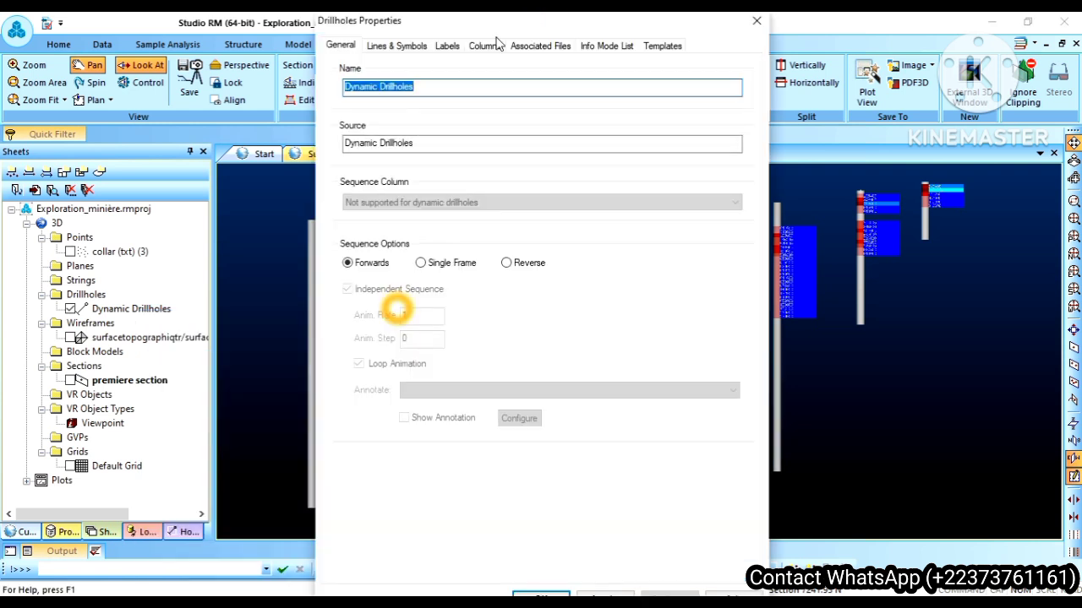
click(489, 48)
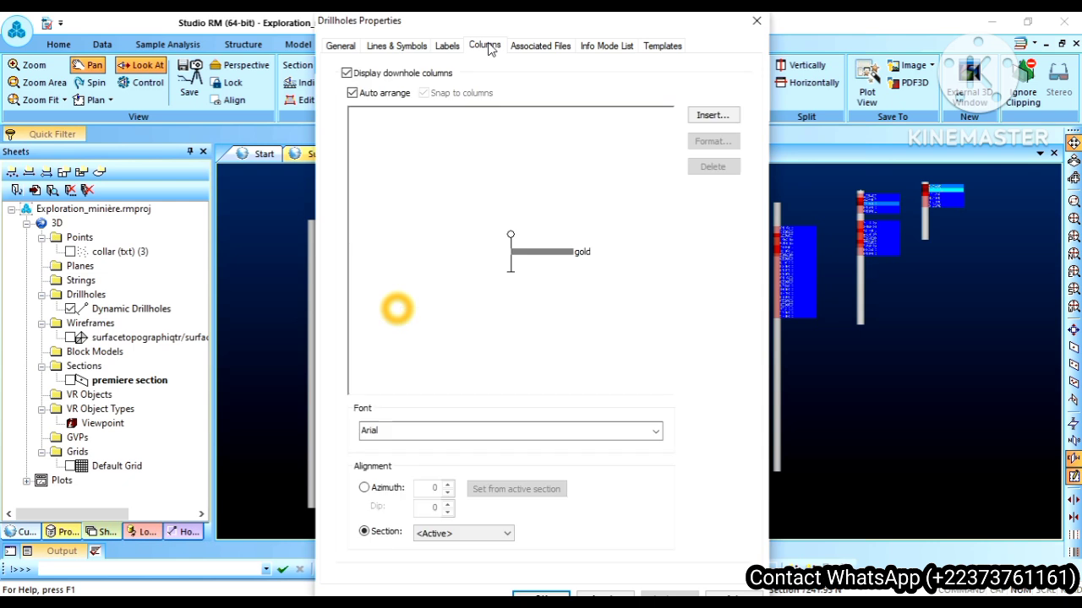
click(543, 249)
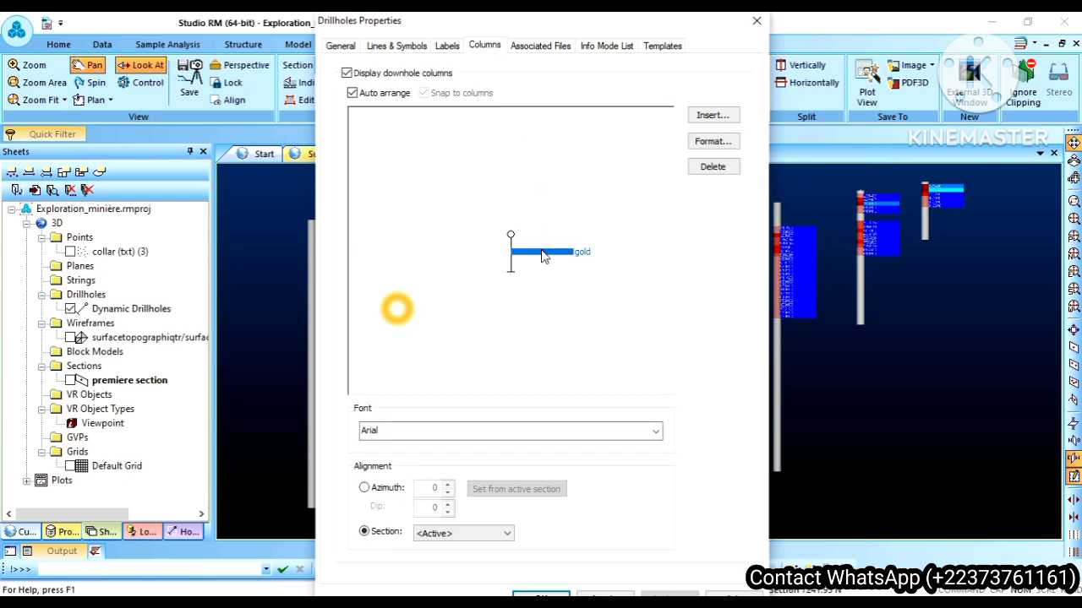
click(700, 169)
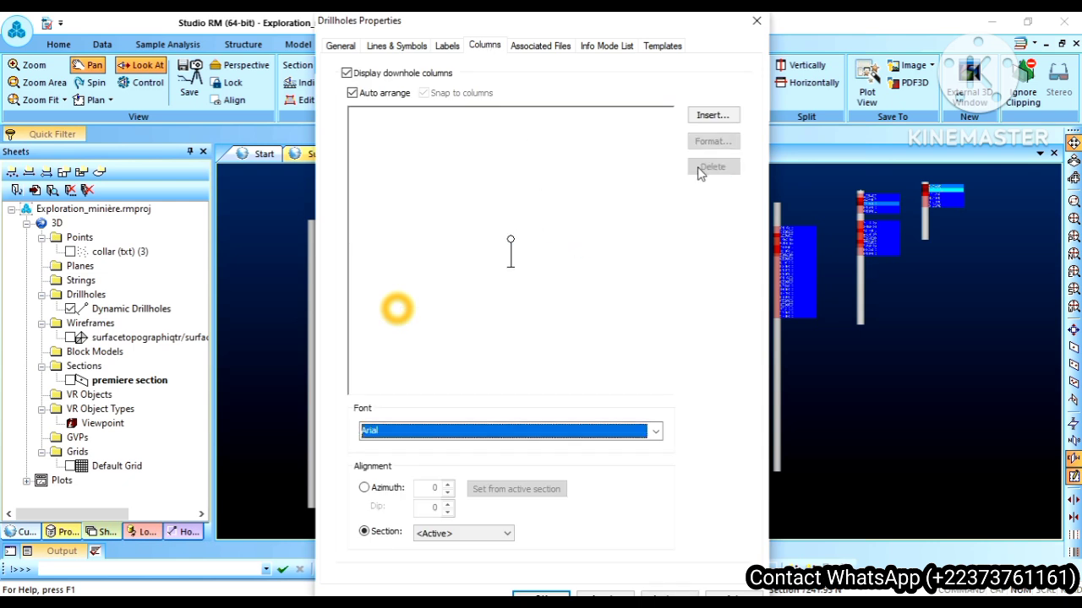
Step: Insert data columns for the gold and hole_id fields from the Composite assay (txt) table
click(712, 119)
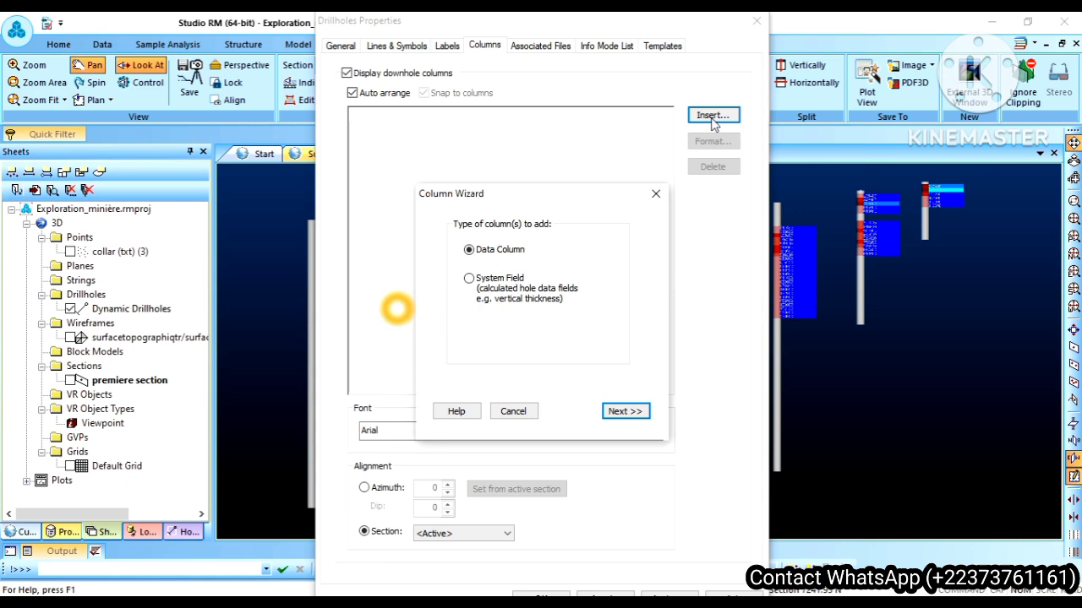
click(624, 412)
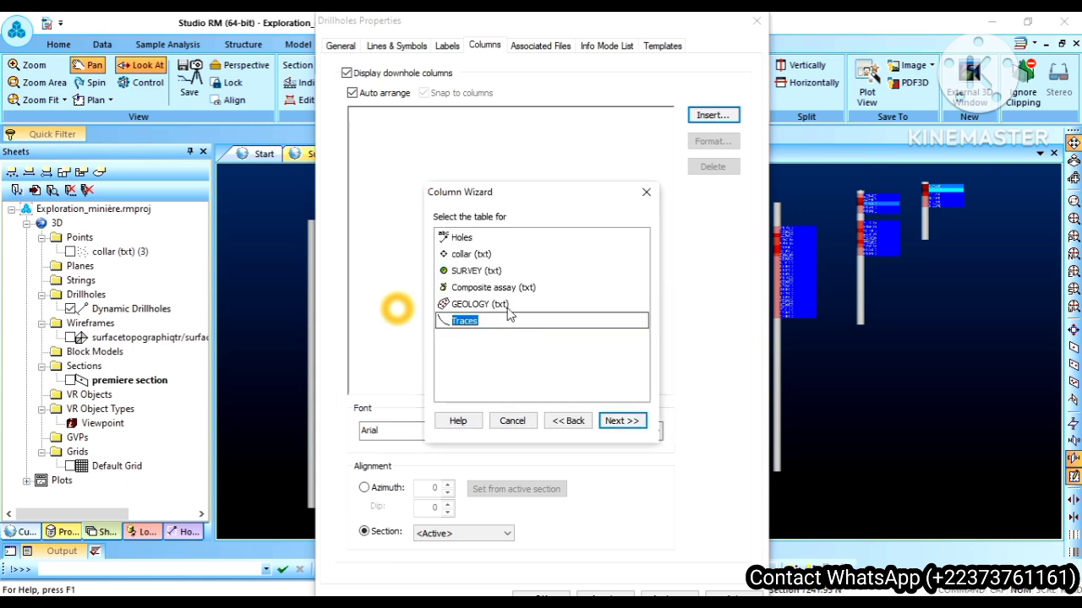
click(484, 289)
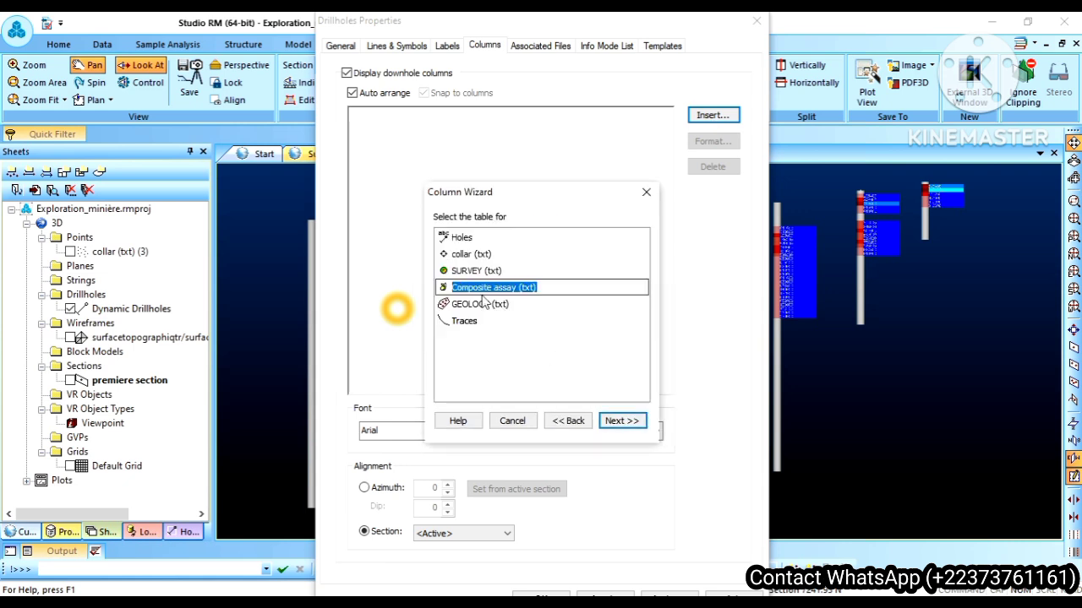
click(619, 420)
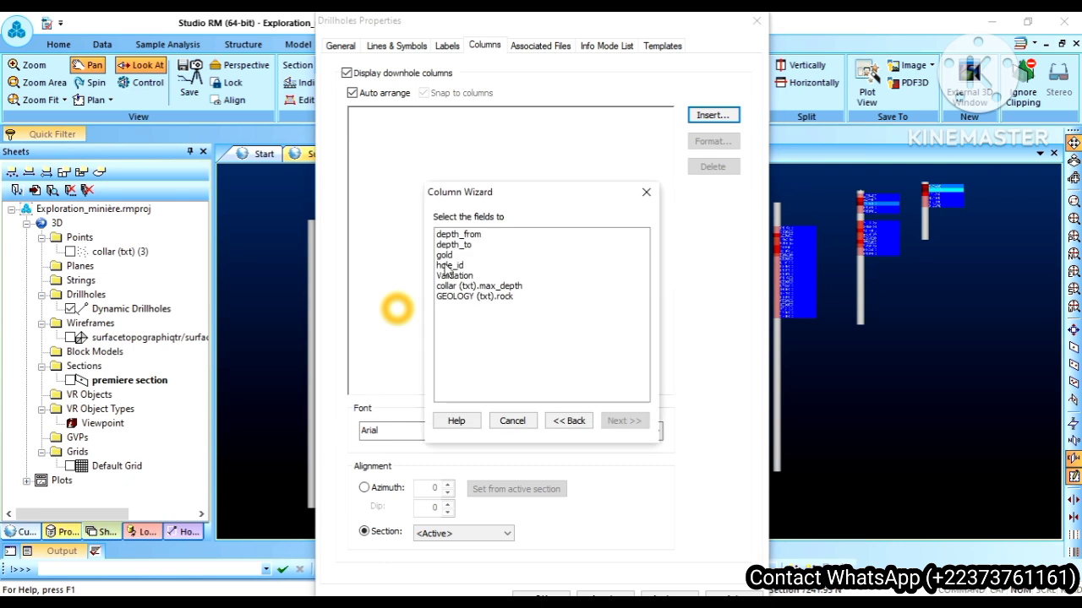
click(448, 266)
ctrl+click(440, 255)
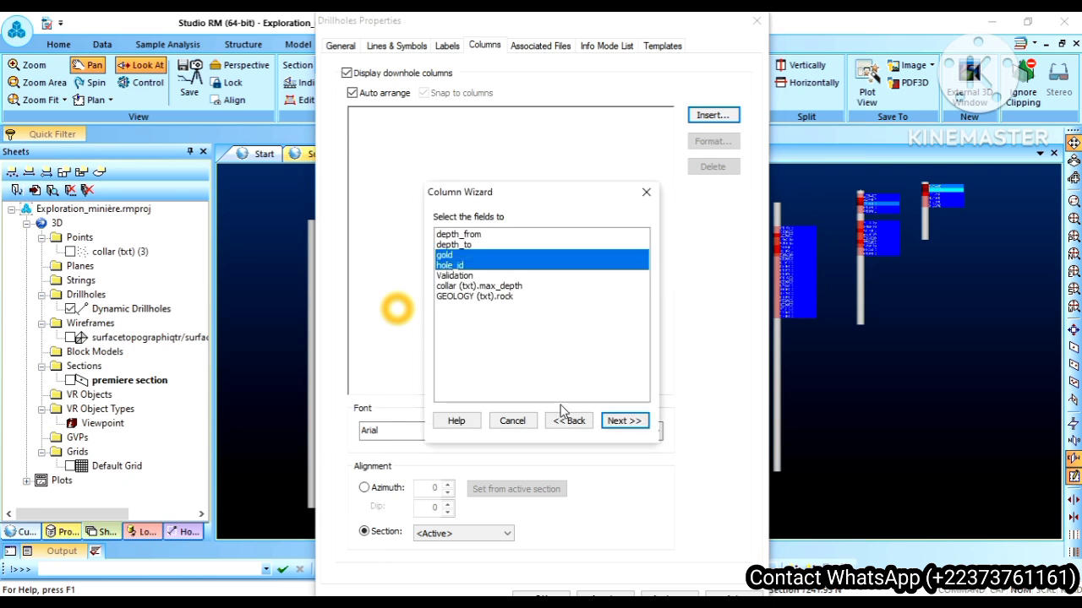
click(623, 420)
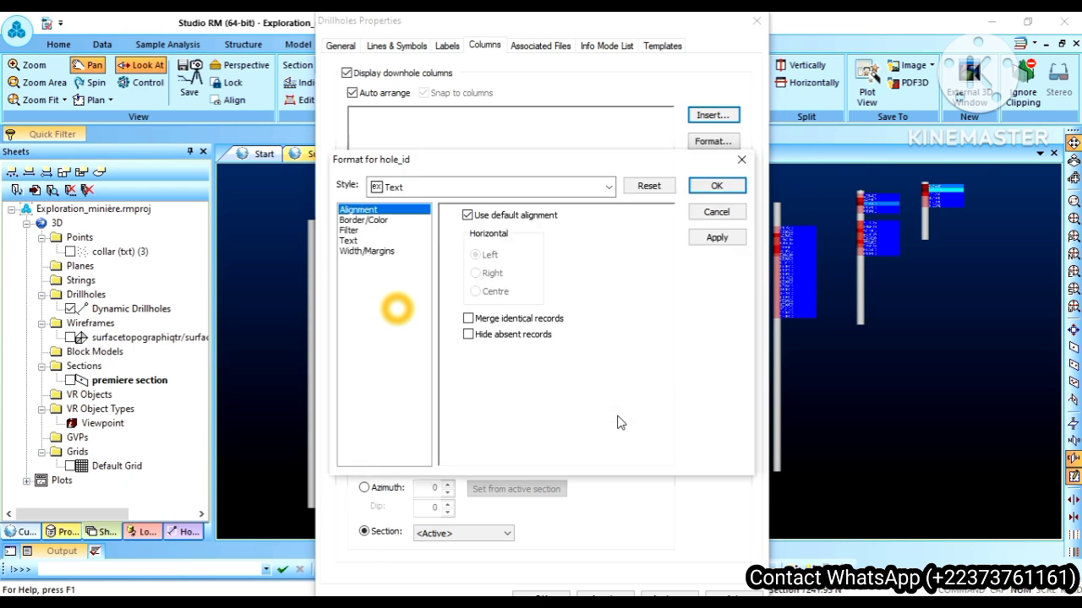
Step: Set the hole_id column's style to Ticks with annotation, accept the format reset and apply it
click(608, 188)
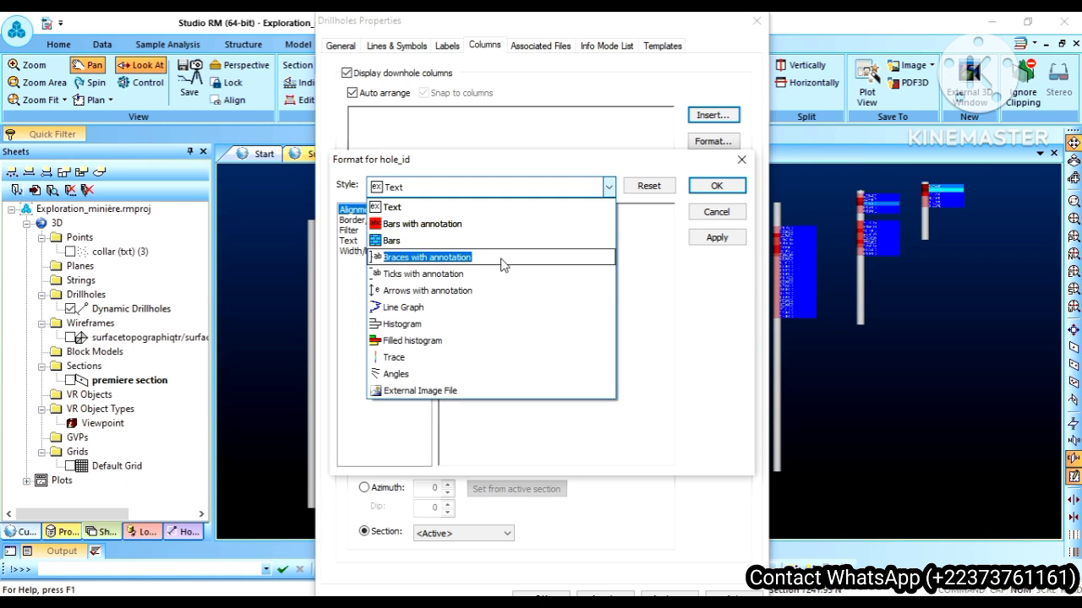
click(421, 274)
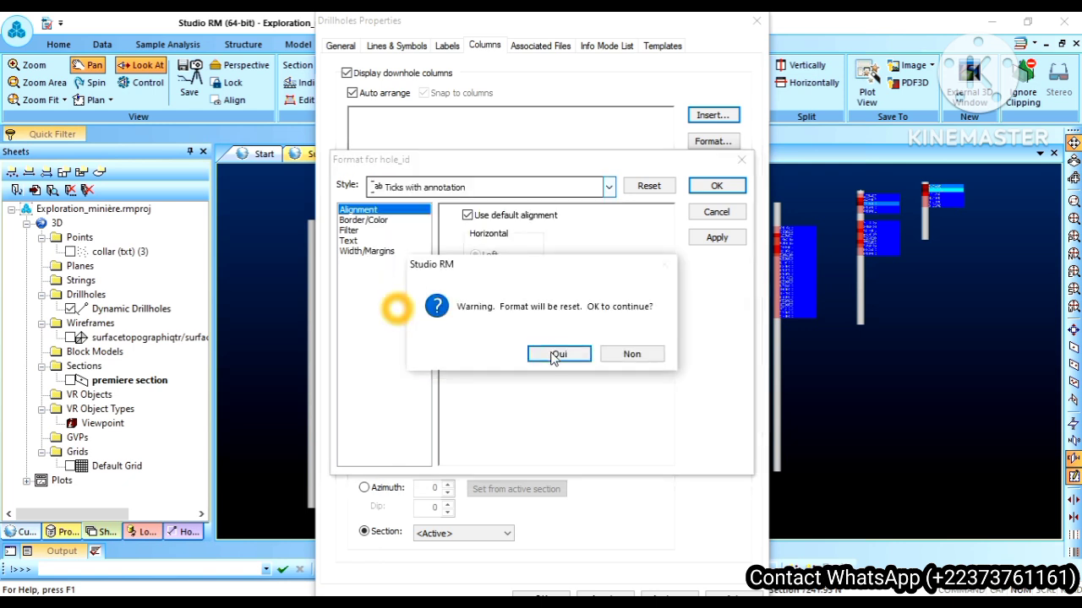
click(554, 355)
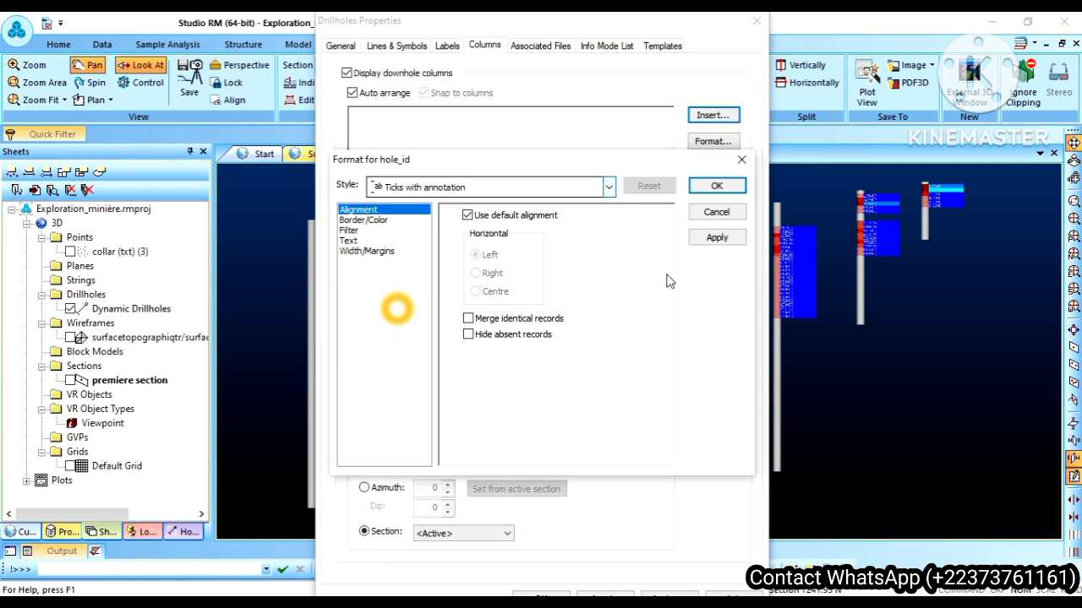
click(714, 241)
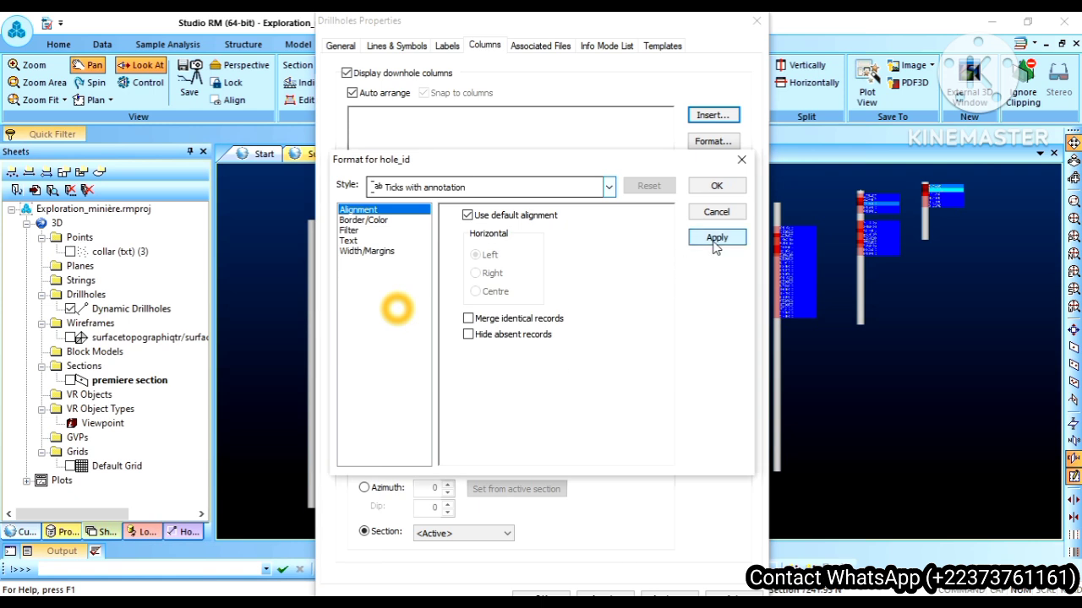
click(715, 240)
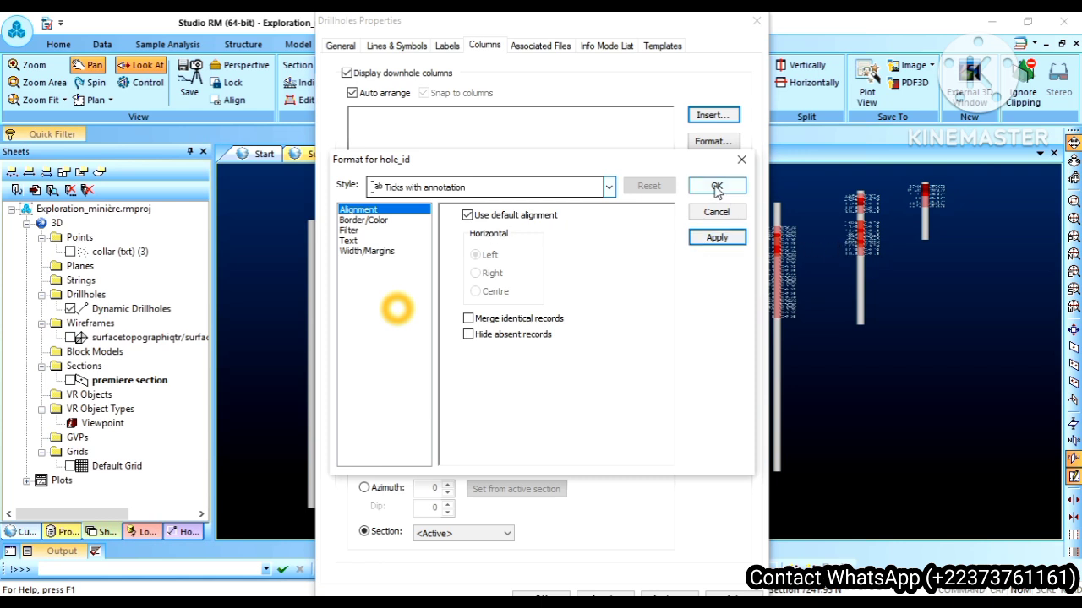
Step: Turn off default alignment for the hole_id column, set its horizontal alignment to Right, apply the format and close the drillhole properties
click(468, 217)
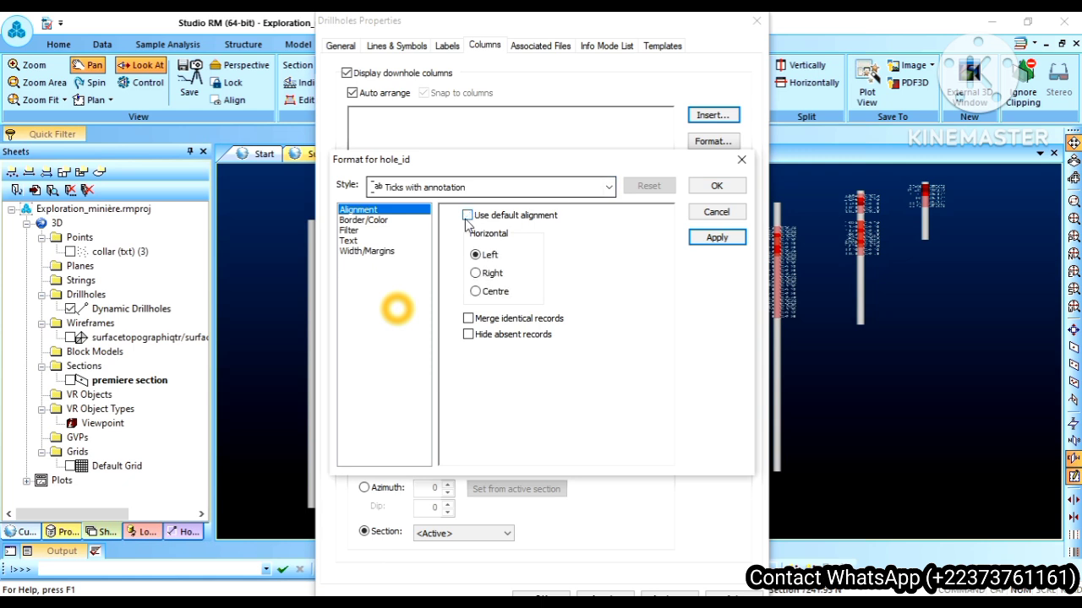
click(476, 291)
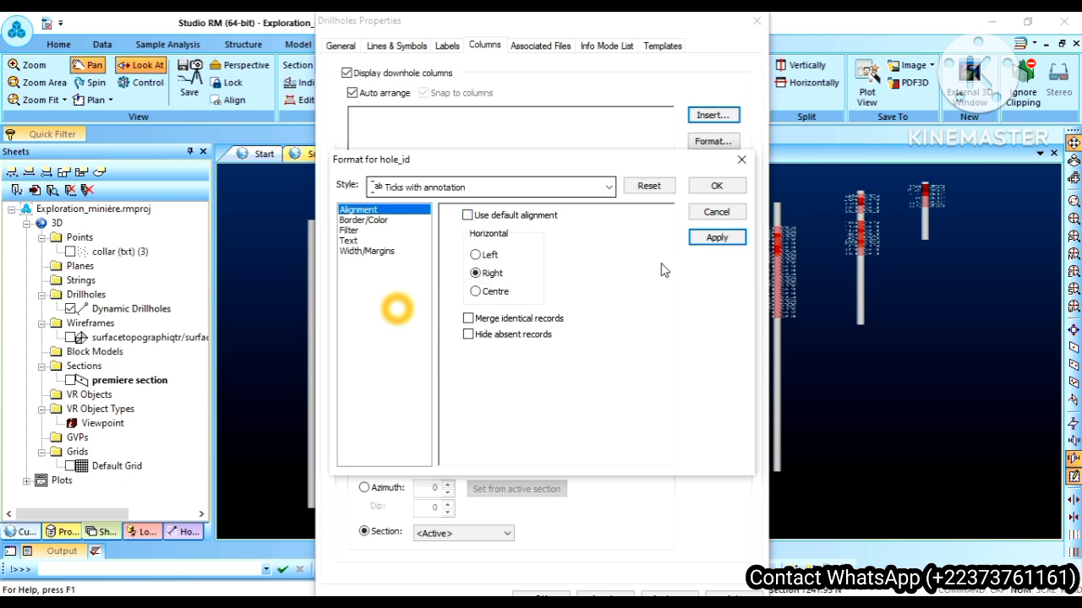
click(729, 238)
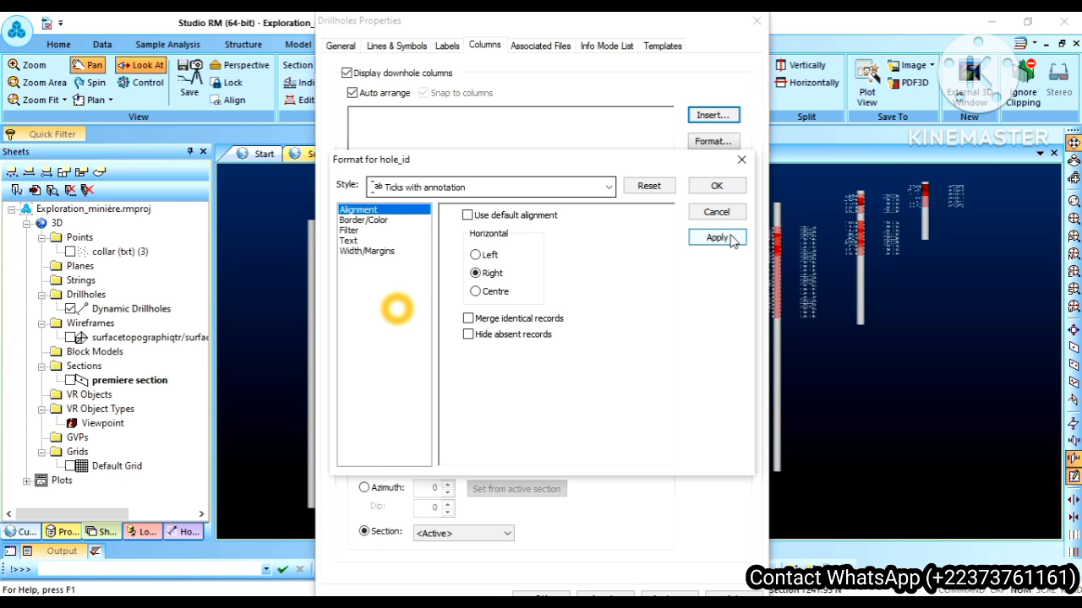
click(714, 188)
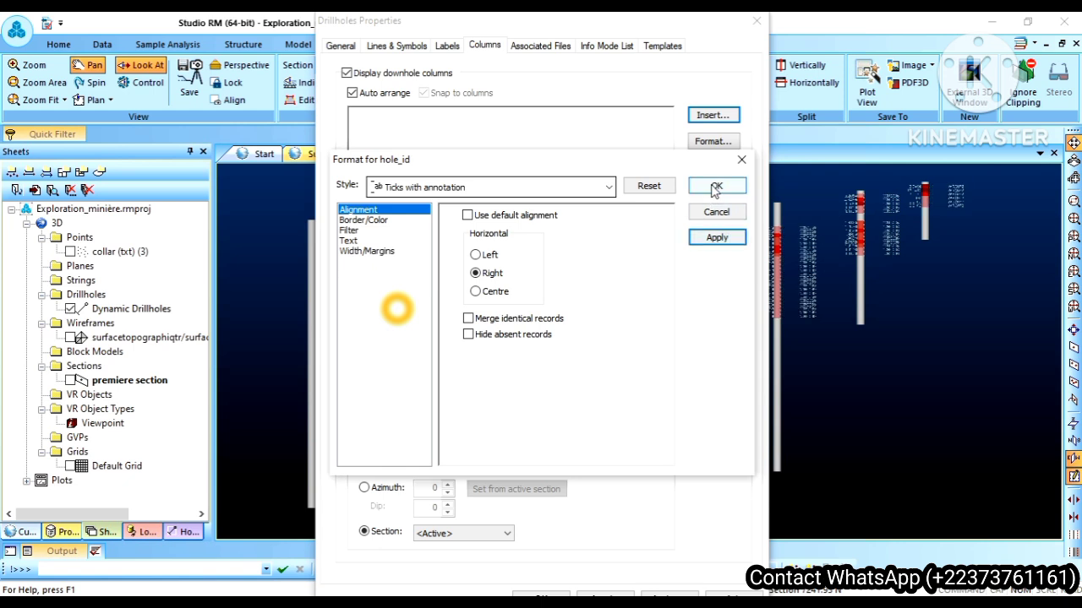
click(716, 187)
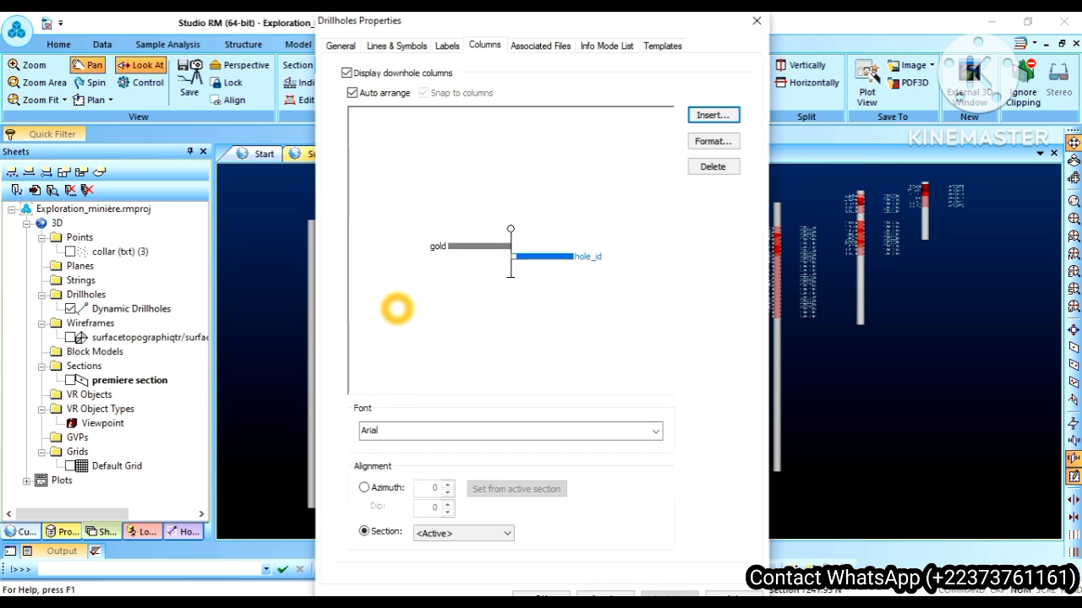
click(547, 595)
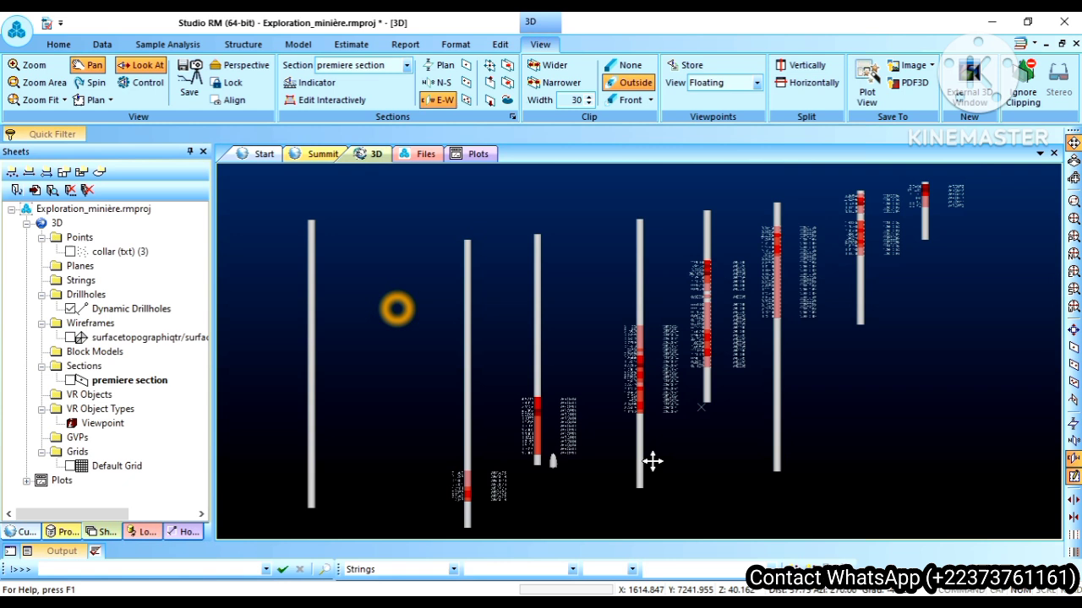
Step: Examine the gold values and hole_id labels along the drillholes up close and across the whole section
scroll(718, 374, up, 5)
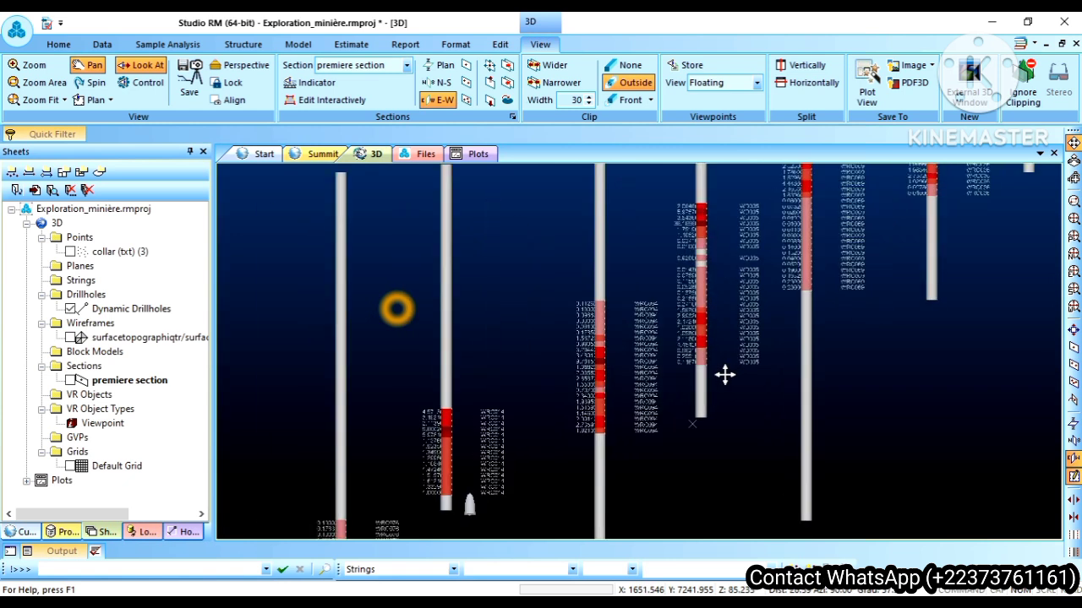
scroll(726, 374, up, 2)
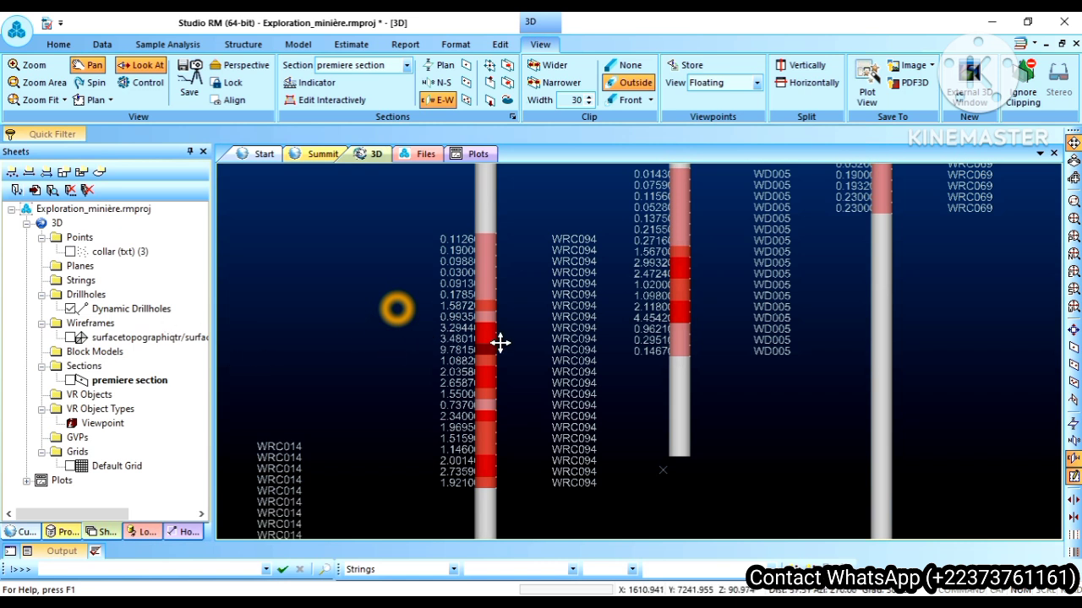
scroll(500, 343, down, 5)
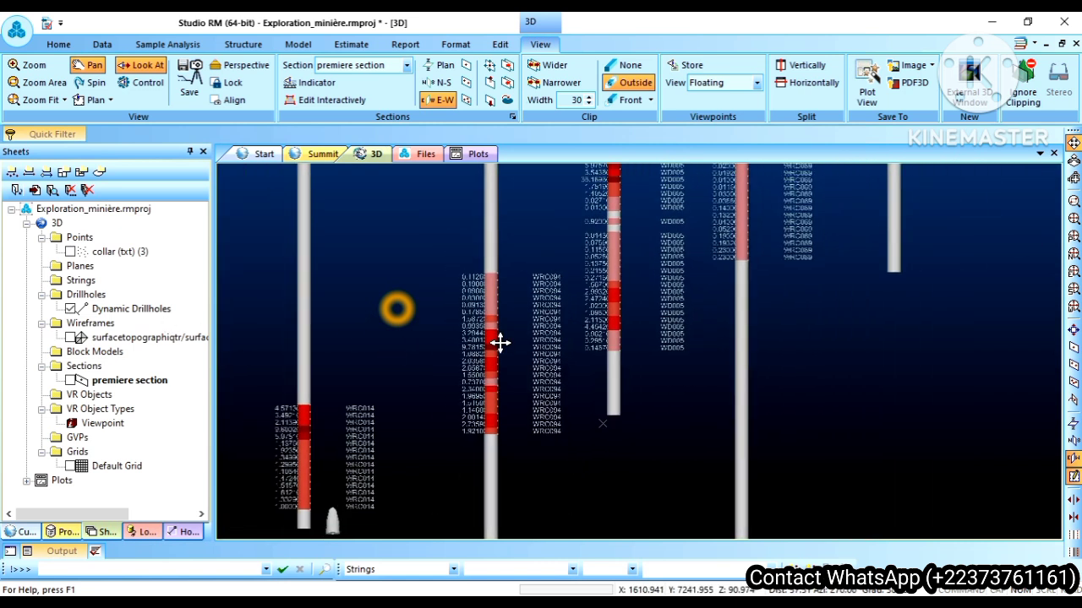
scroll(501, 342, down, 5)
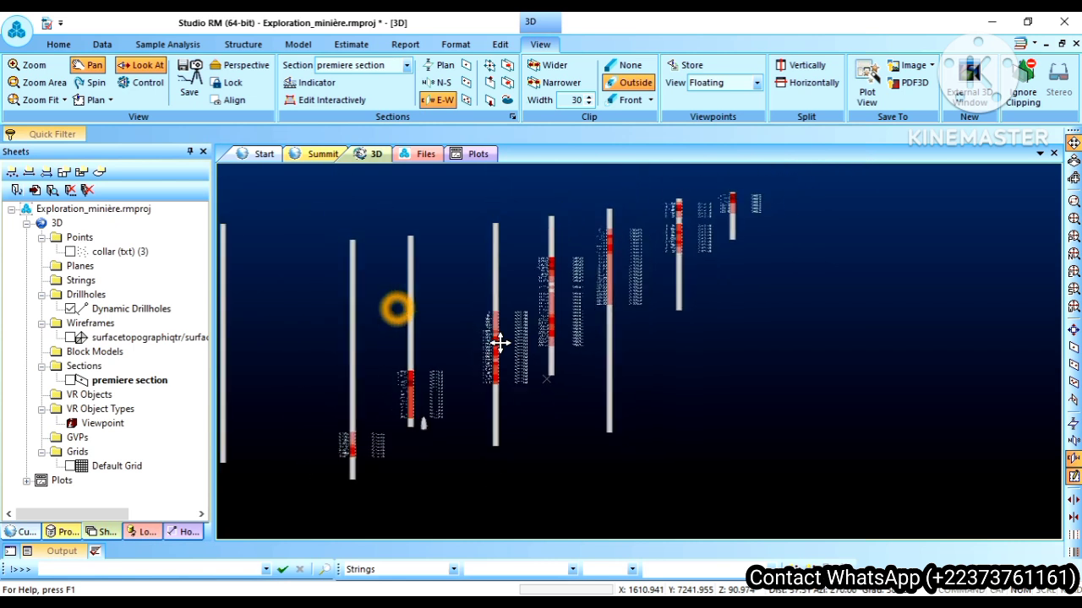
scroll(500, 342, down, 1)
drag(500, 342, 642, 365)
Step: Delete the hole_id column from the downhole columns in the Dynamic Drillholes properties and accept the change
right_click(127, 311)
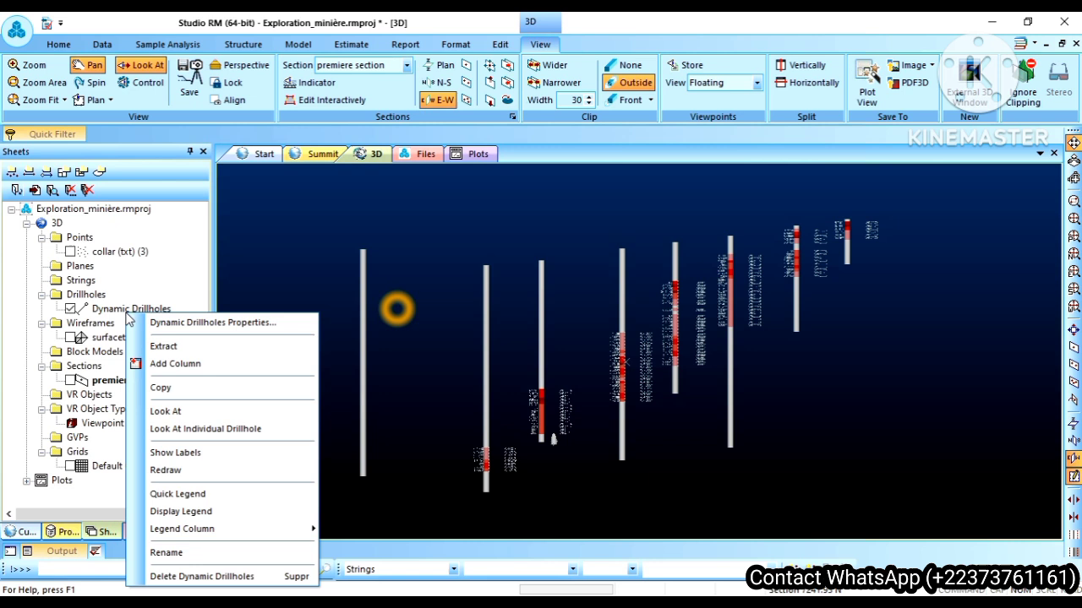
click(169, 326)
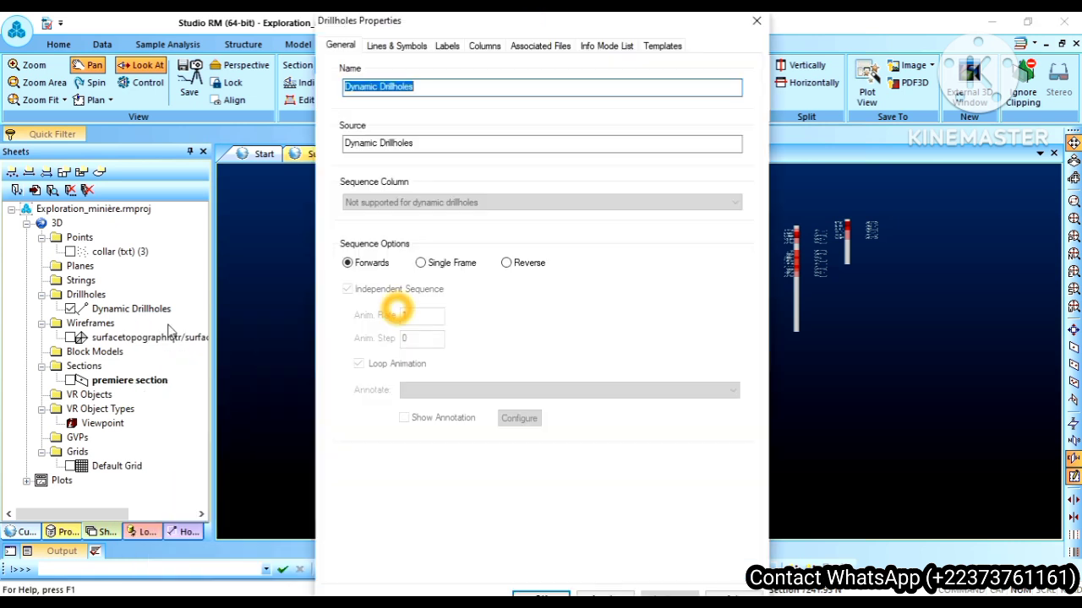
click(486, 46)
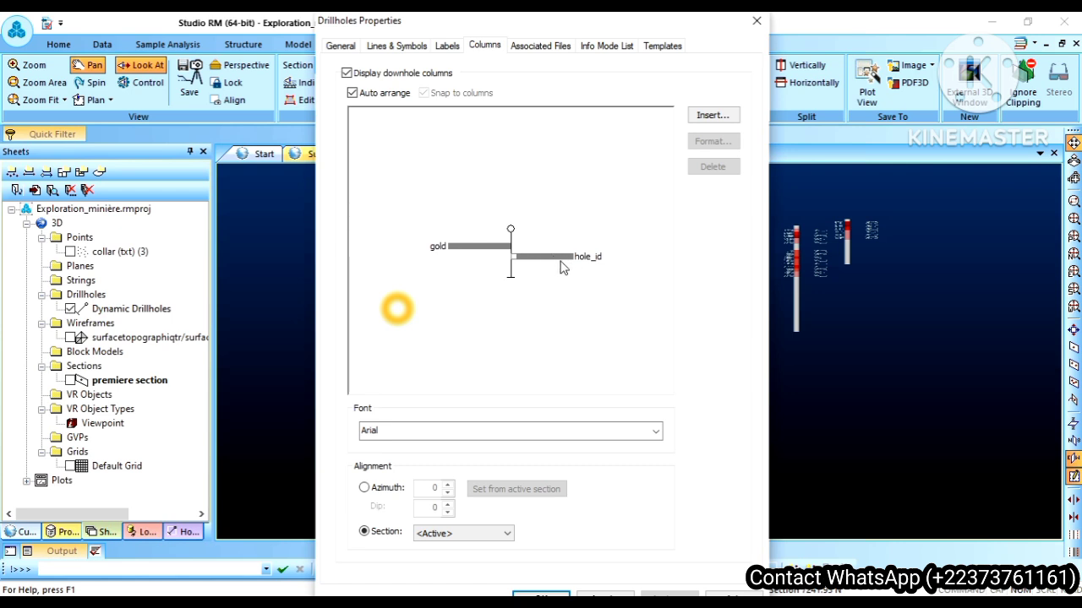
click(547, 258)
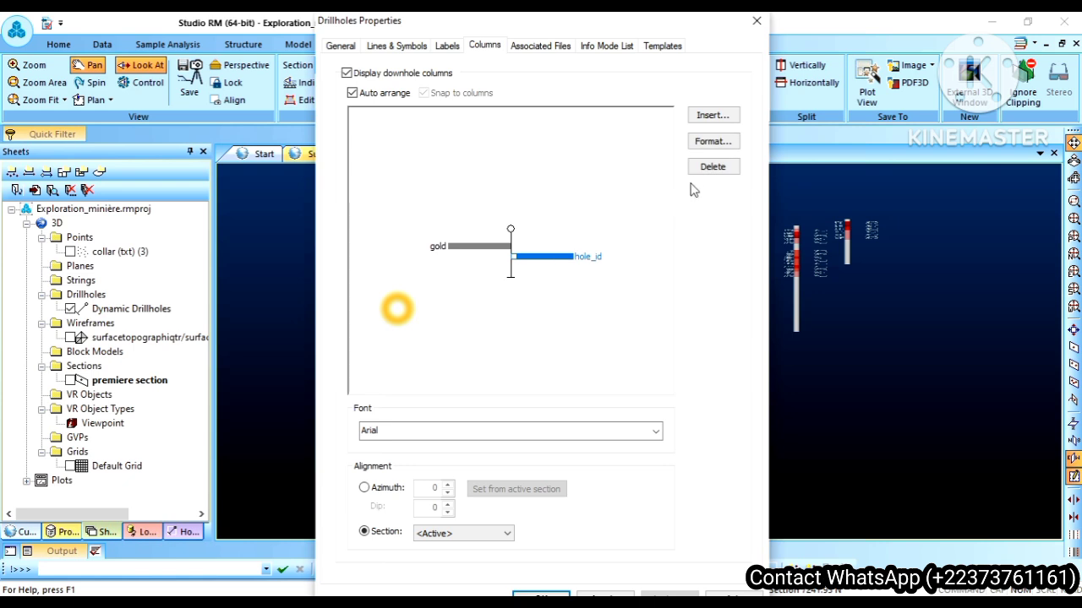
click(710, 169)
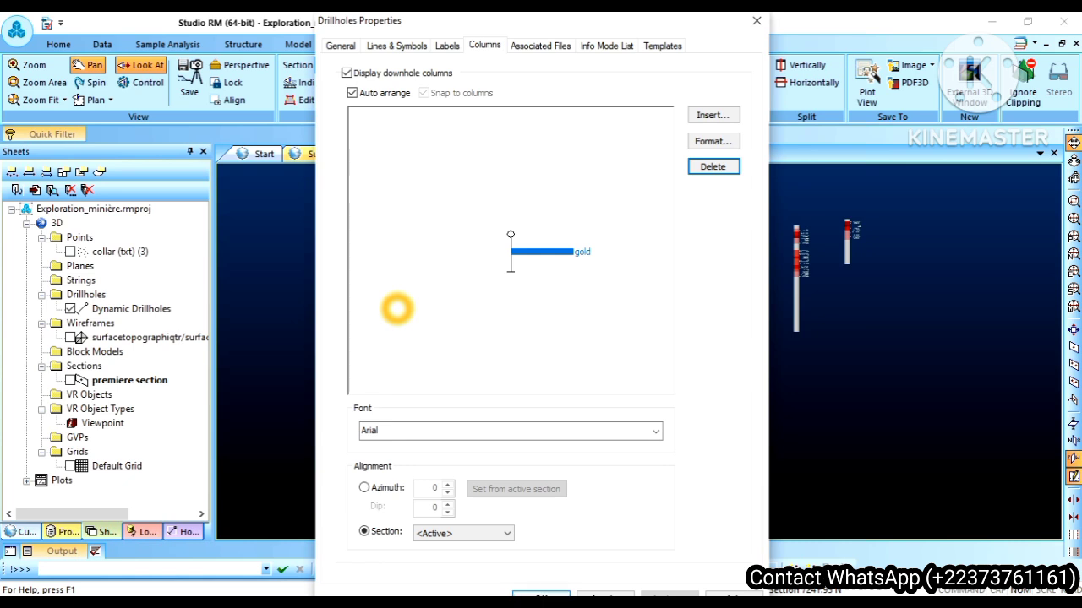
click(541, 595)
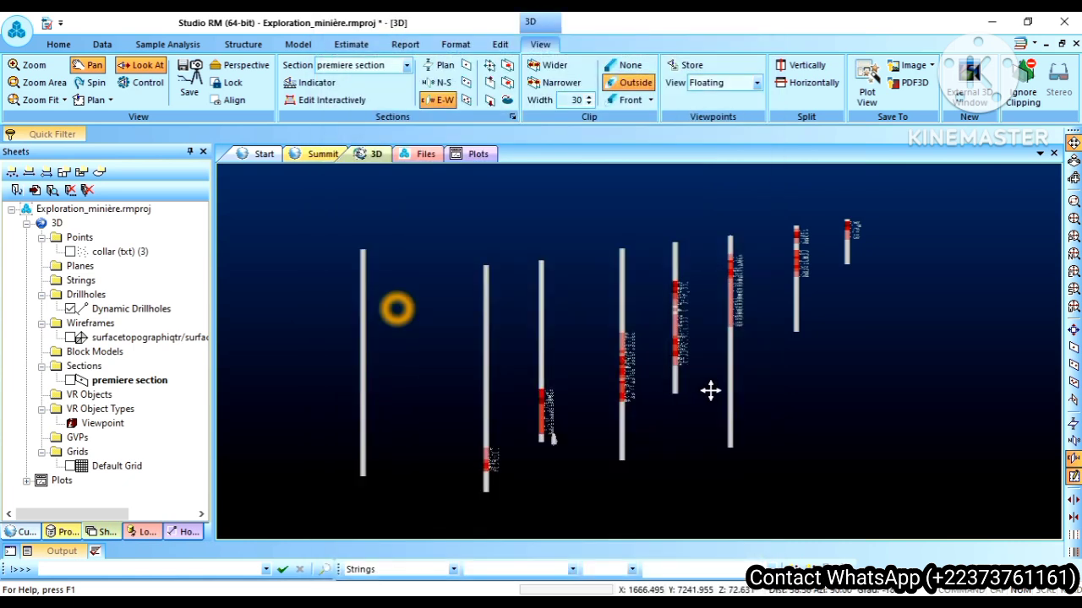
Step: Check the remaining gold values along the drillholes and delete the gold column in the Dynamic Drillholes properties
scroll(710, 390, up, 8)
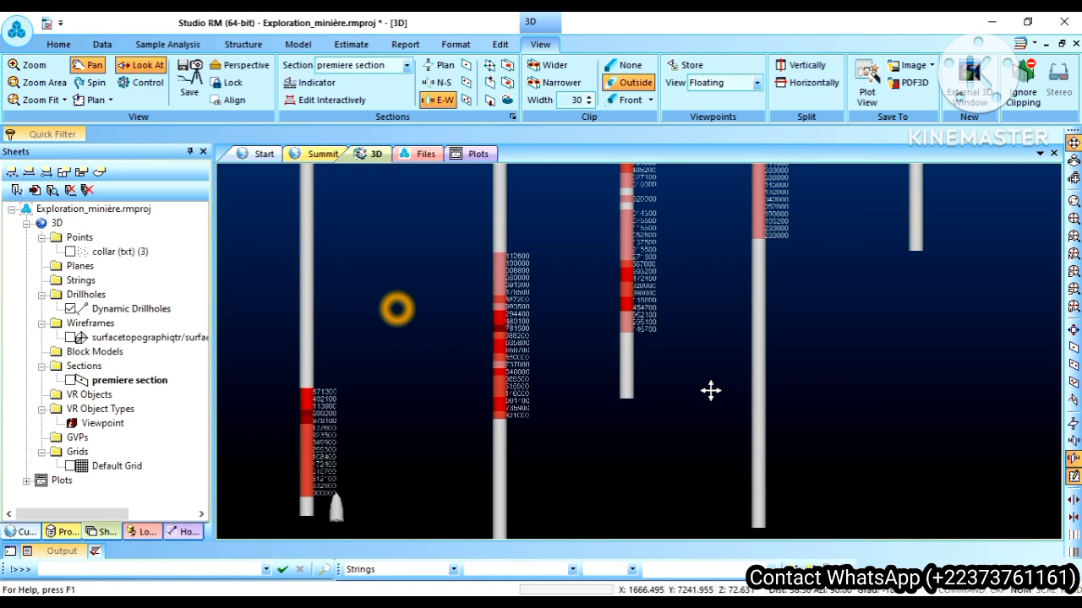
scroll(710, 390, down, 8)
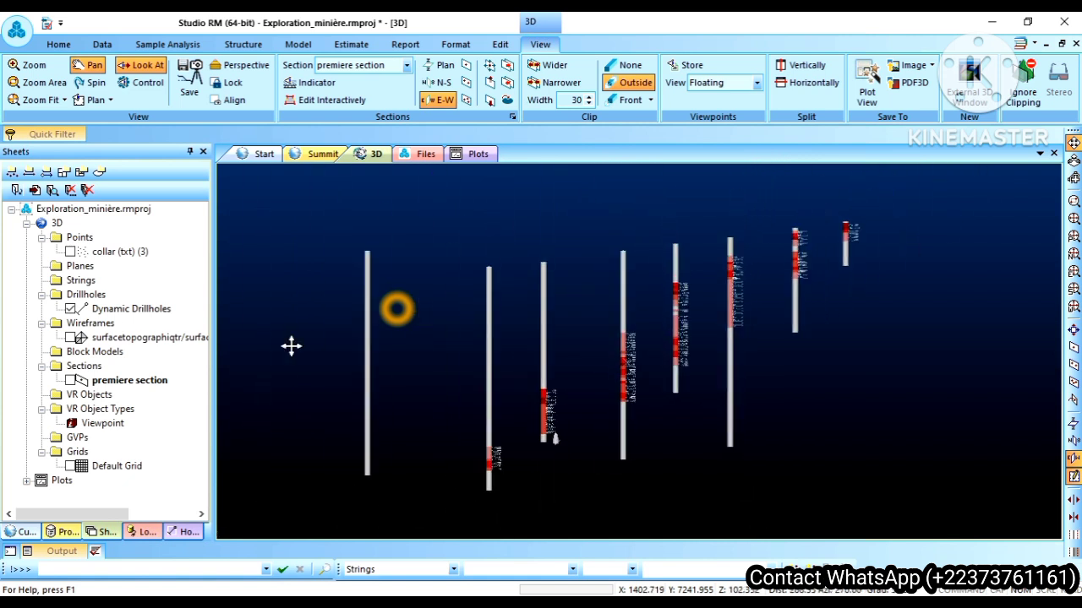
right_click(114, 310)
click(162, 319)
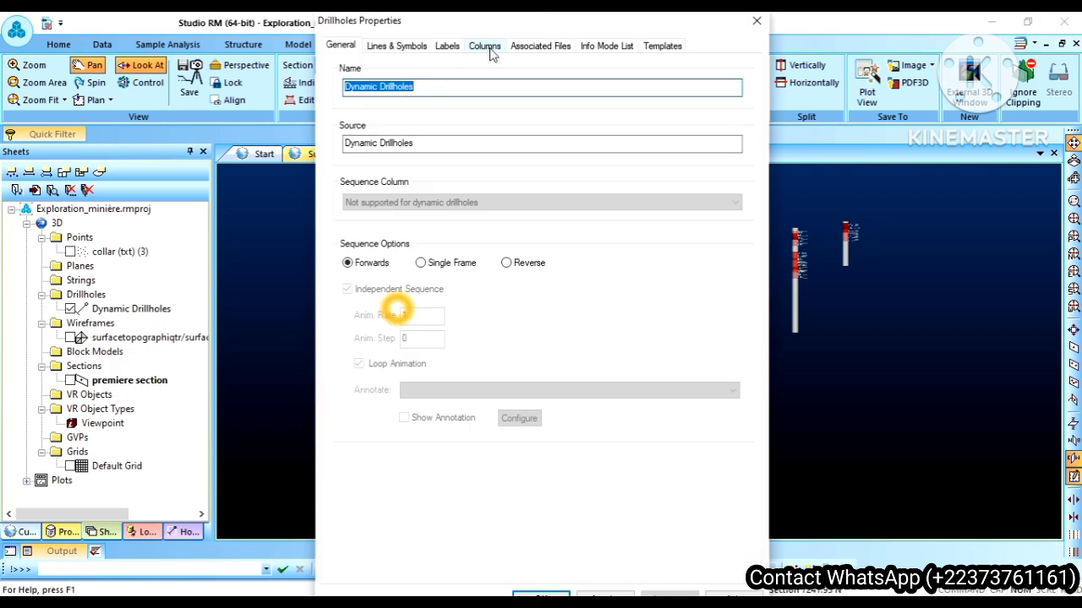
click(490, 53)
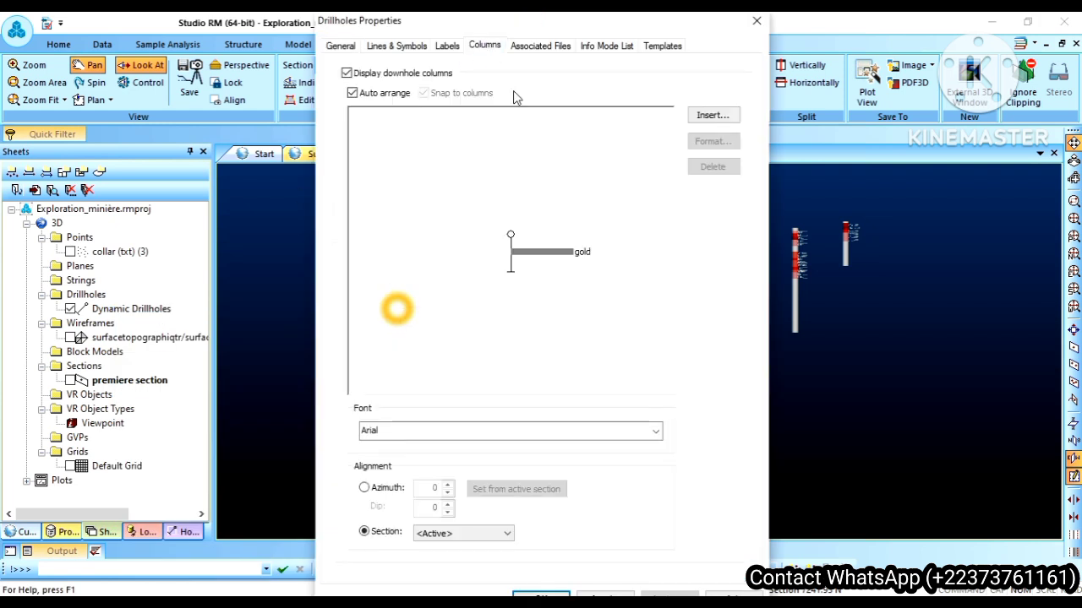
click(565, 253)
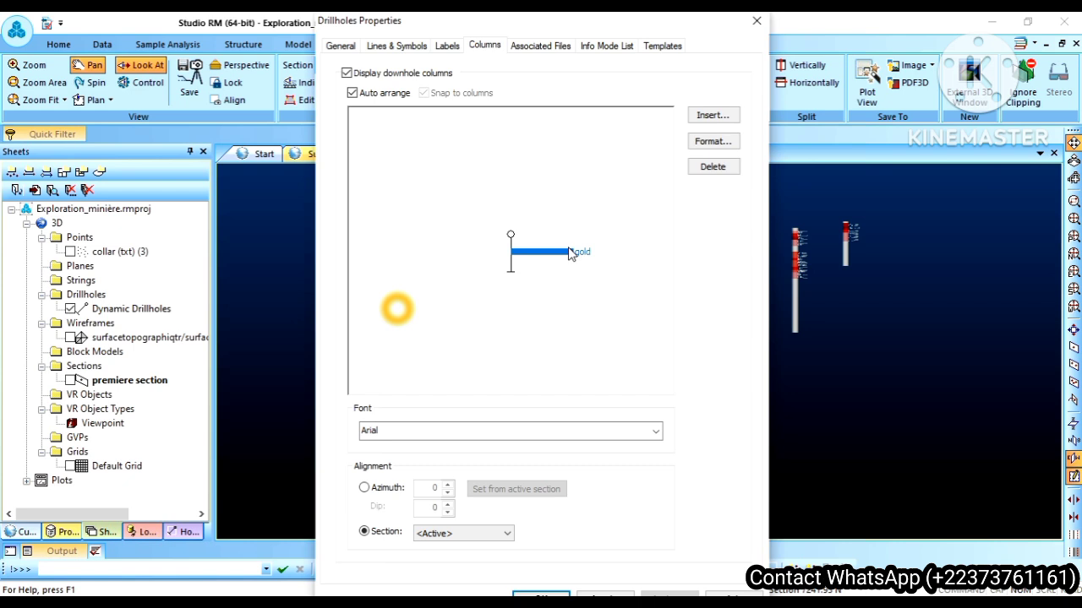
click(712, 166)
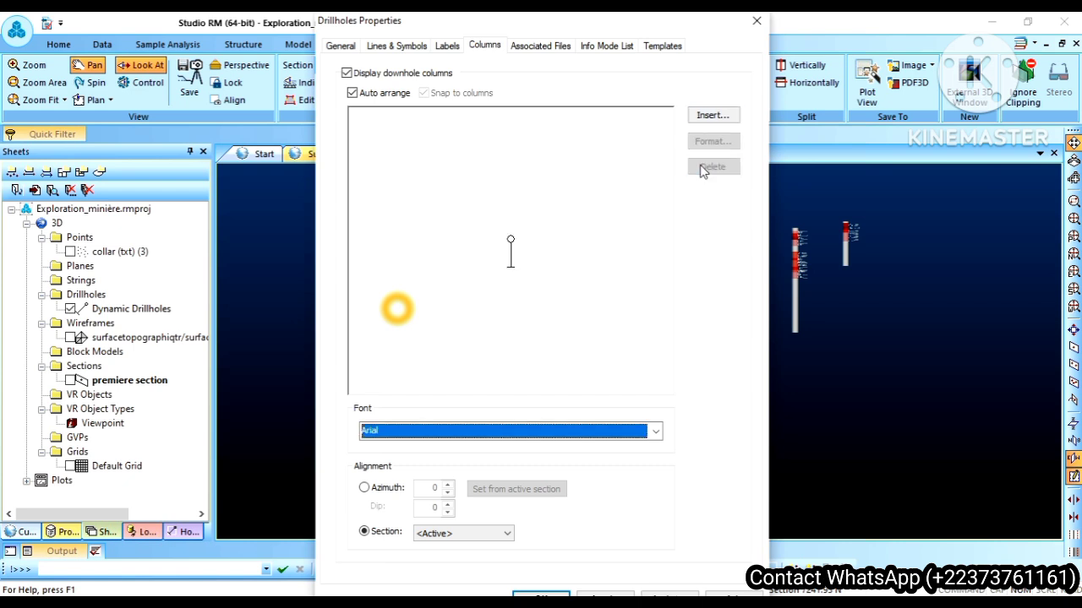
Step: Insert data columns for the hole_id and gold fields from the Composite assay (txt) table into the empty downhole layout
click(702, 118)
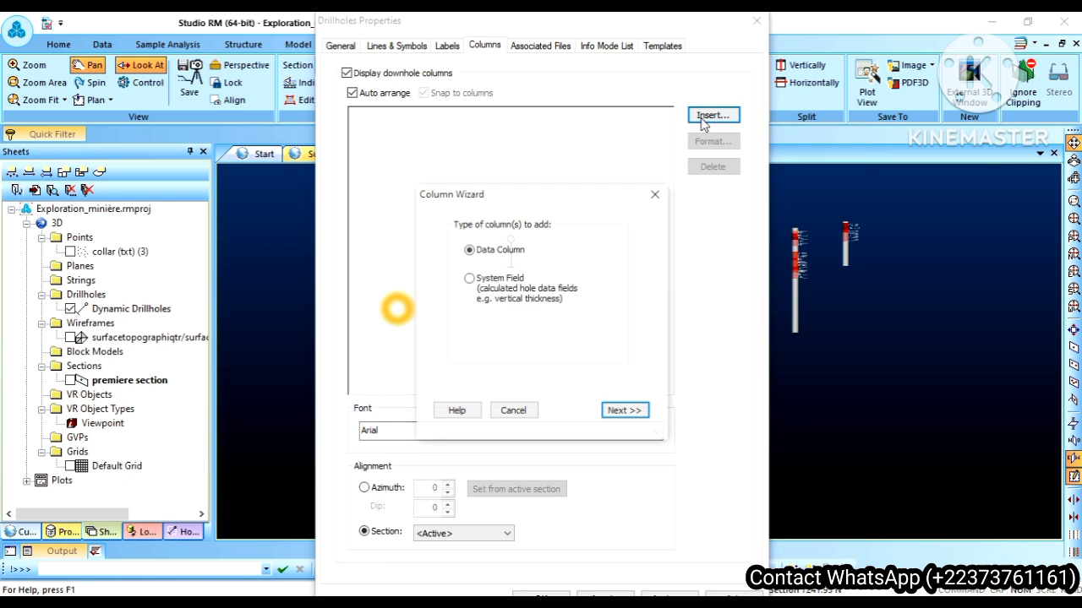
click(623, 412)
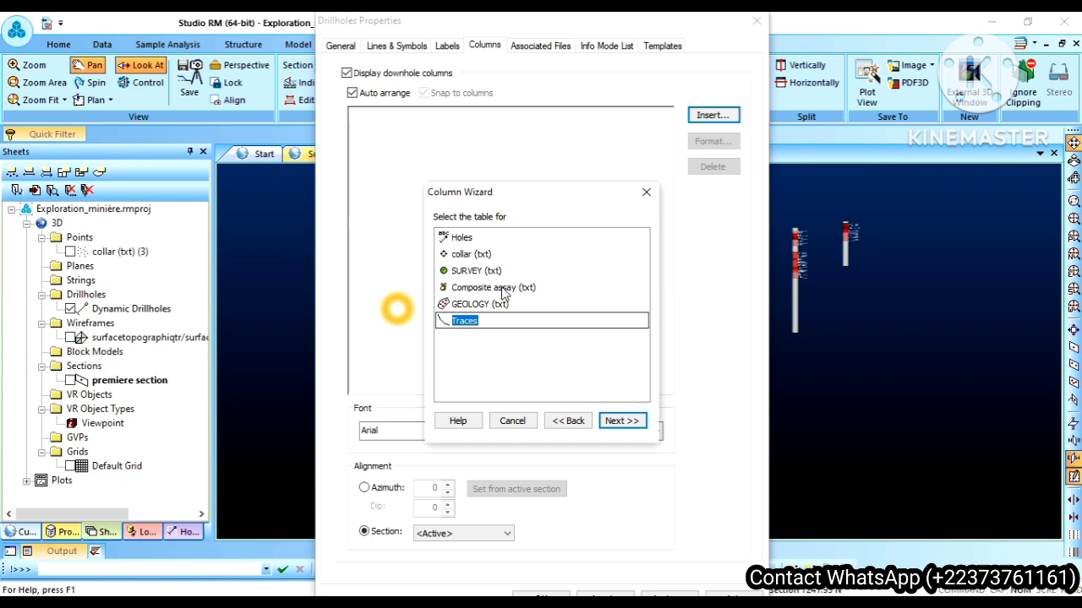
click(504, 289)
click(626, 426)
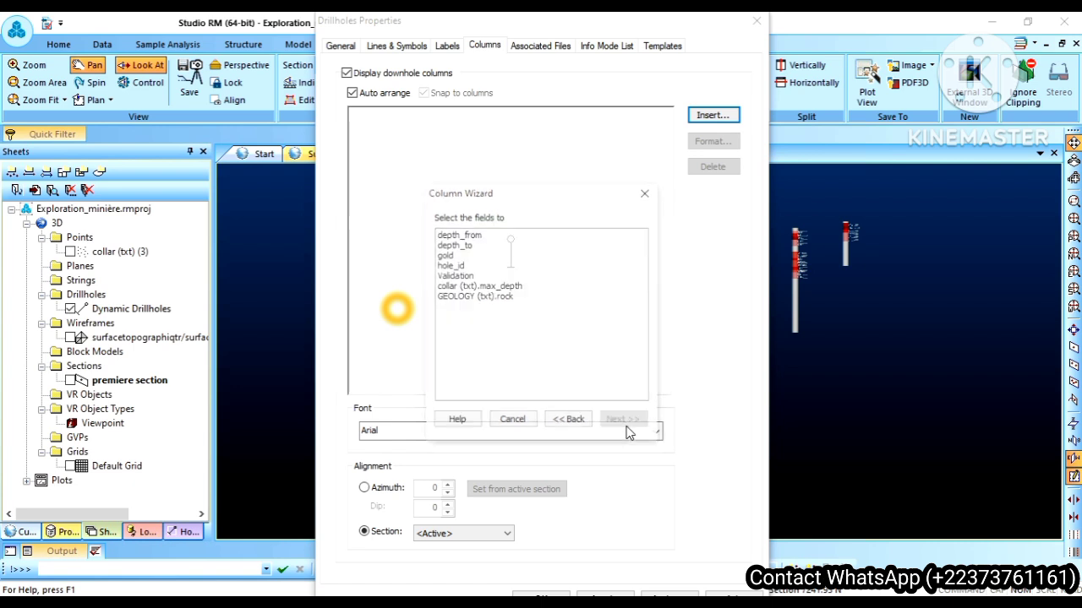
click(453, 267)
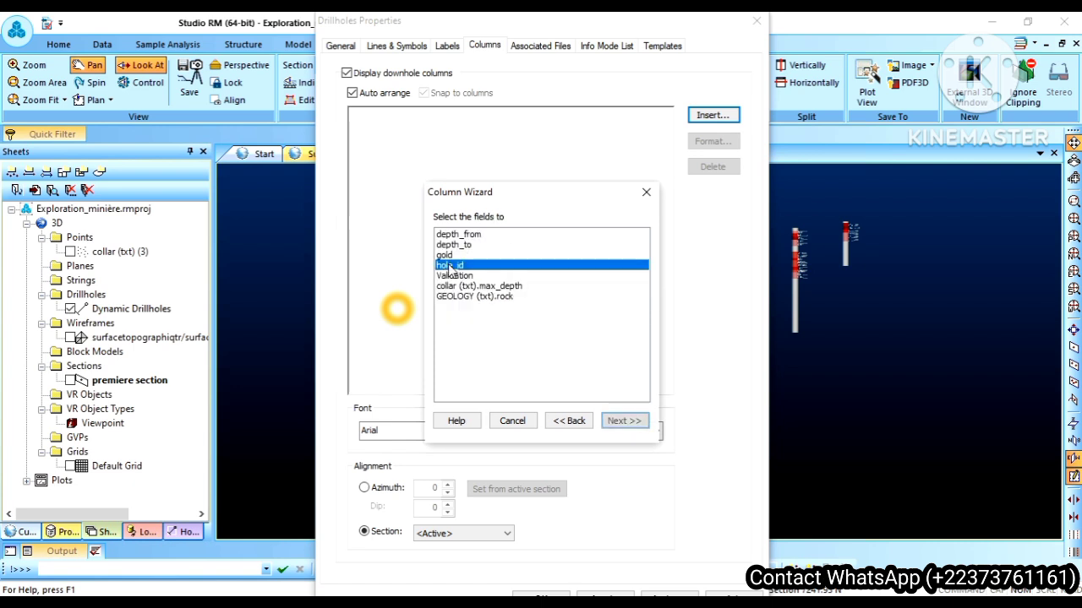
ctrl+click(444, 255)
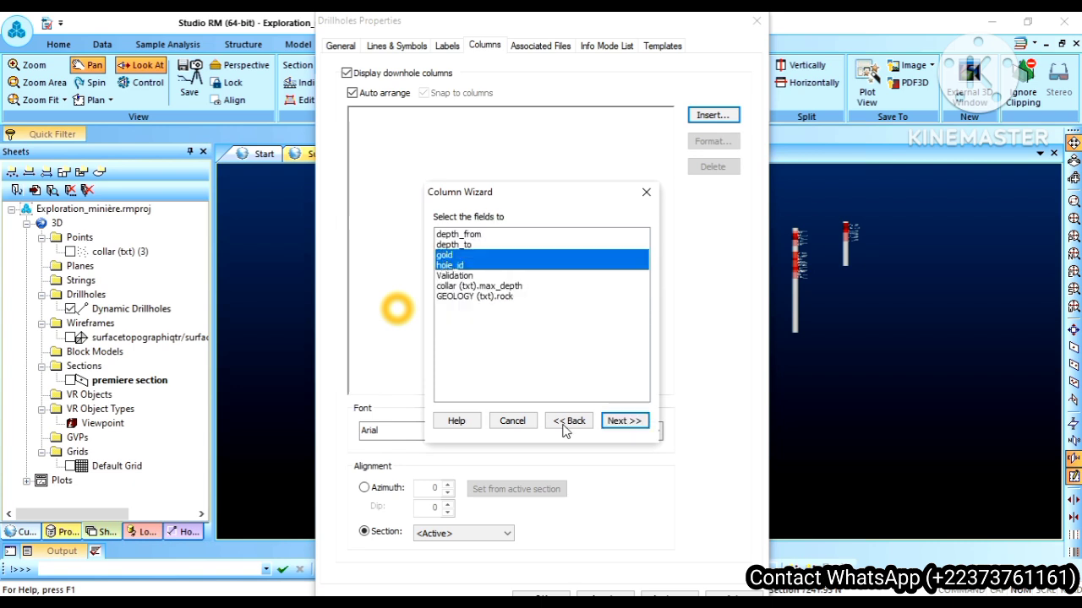
click(621, 421)
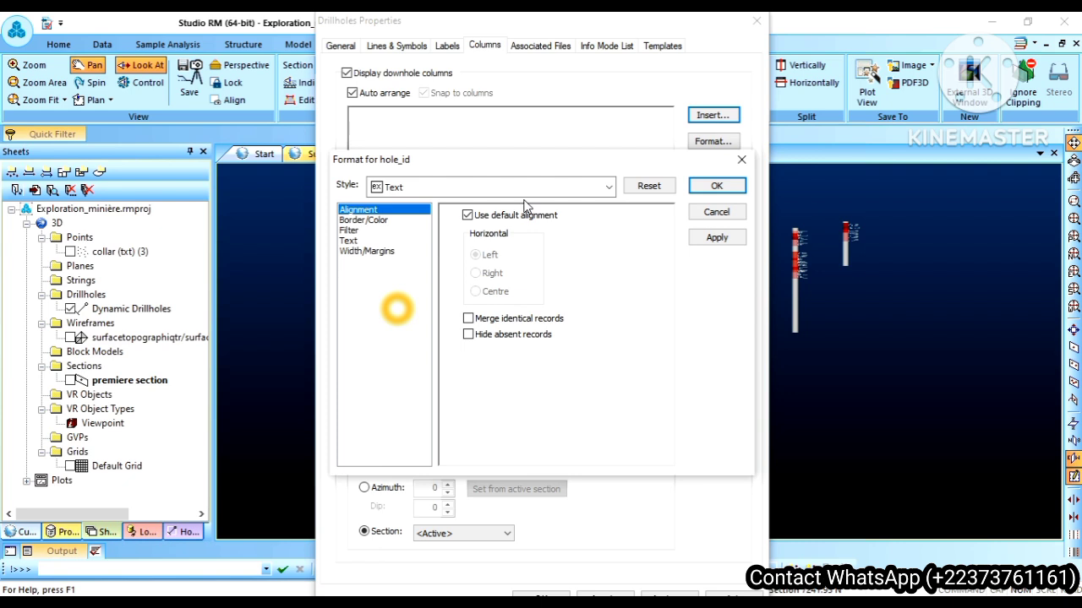
Step: Change the hole_id column's style to Line Graph and accept the format reset
click(498, 194)
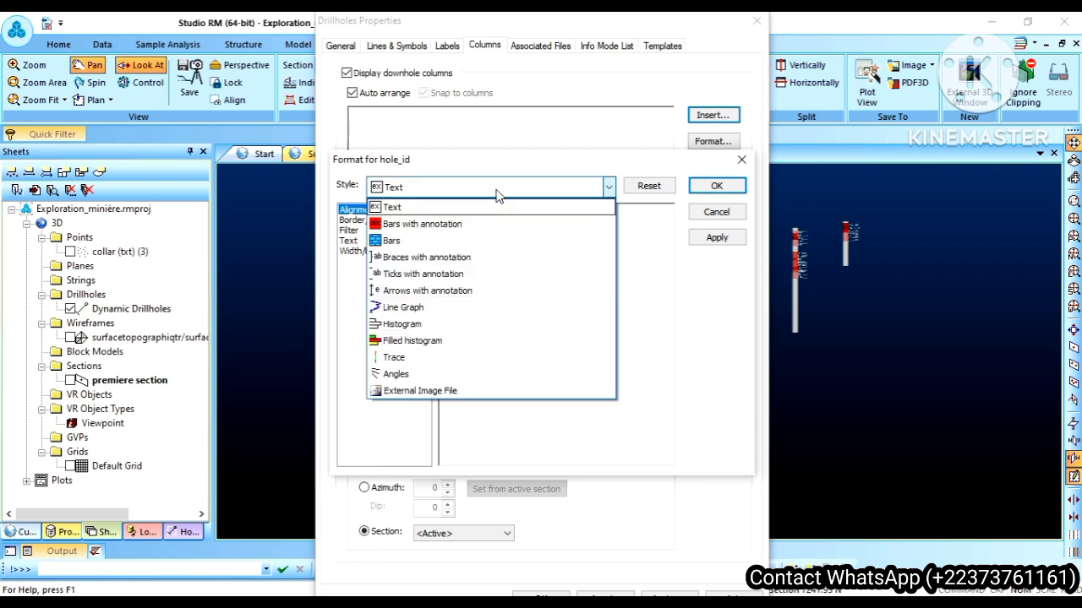
click(427, 315)
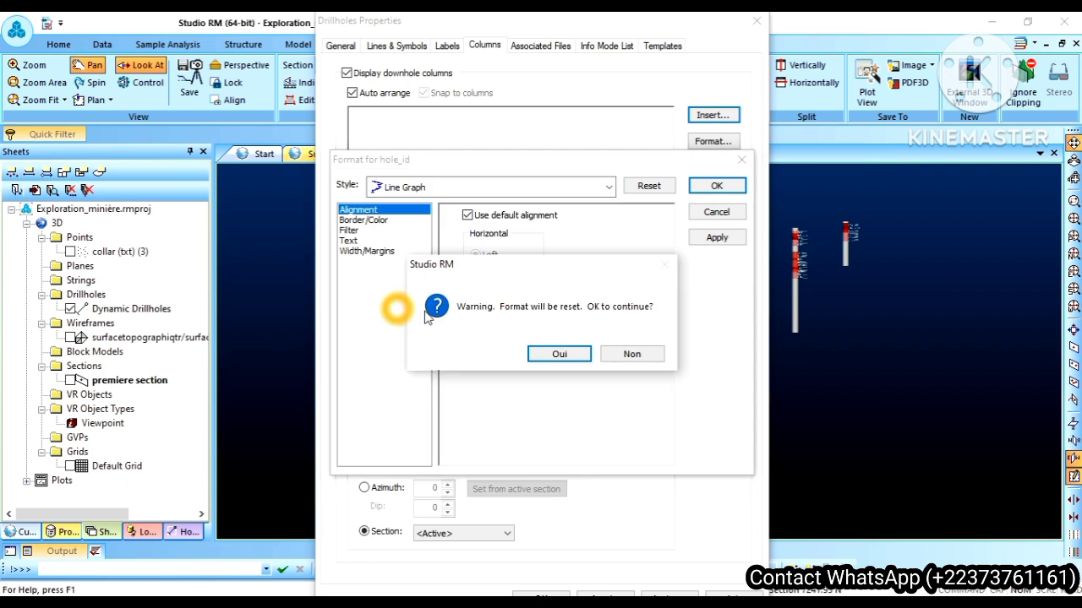
click(557, 355)
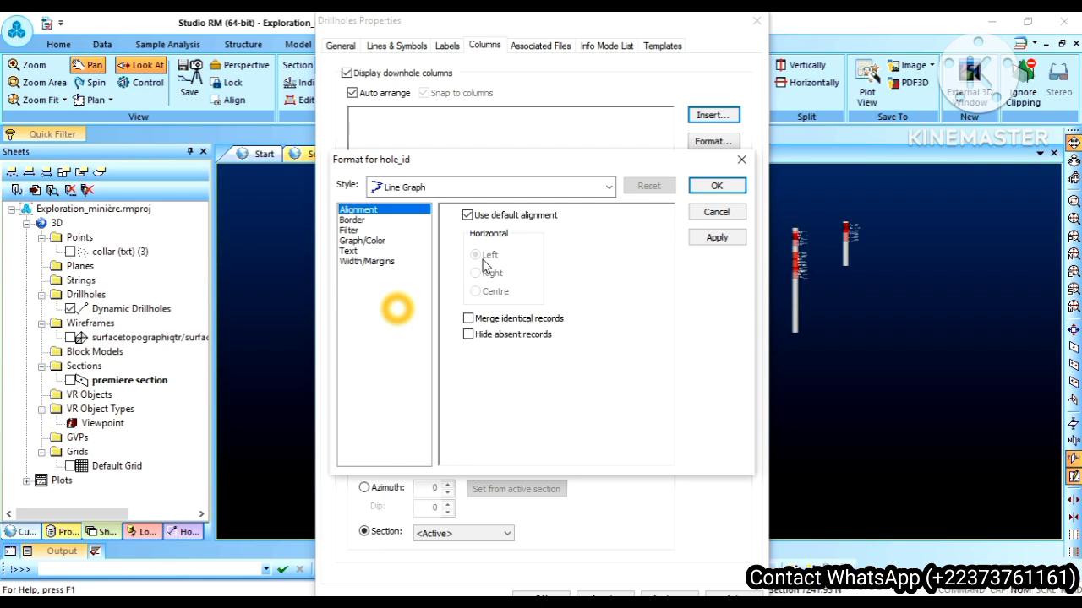
Step: Review the border, filter, graph/color, text and width/margins settings of the hole_id line graph and apply the format
click(346, 221)
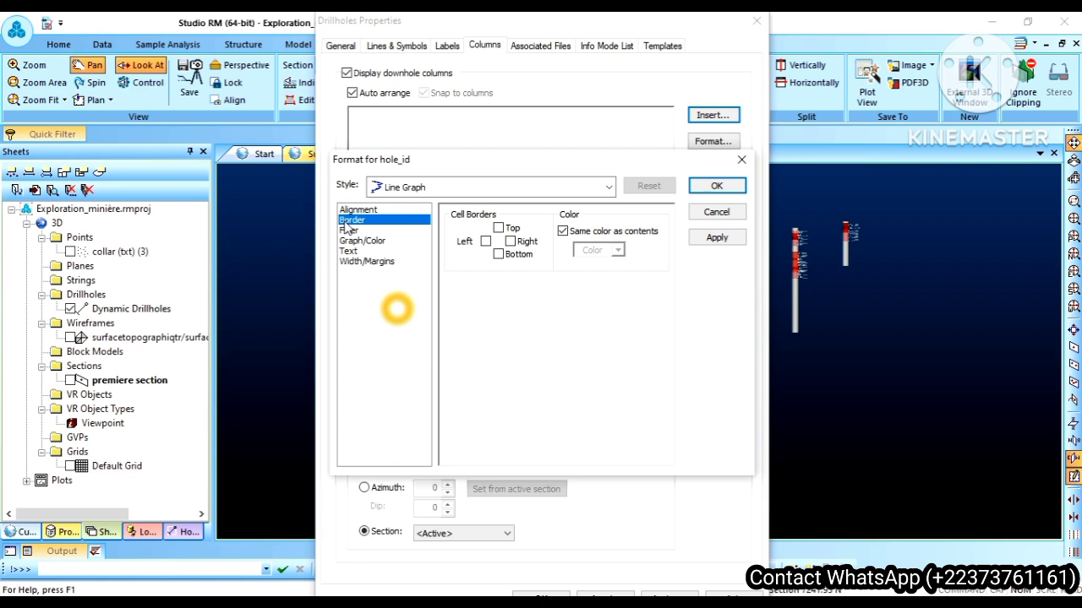
click(348, 231)
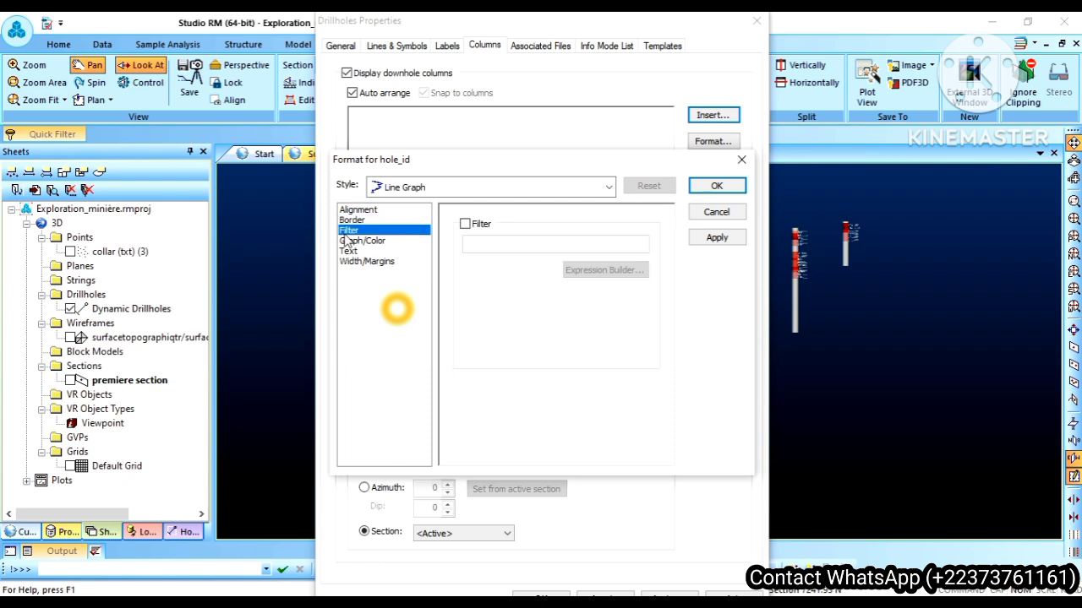
click(364, 242)
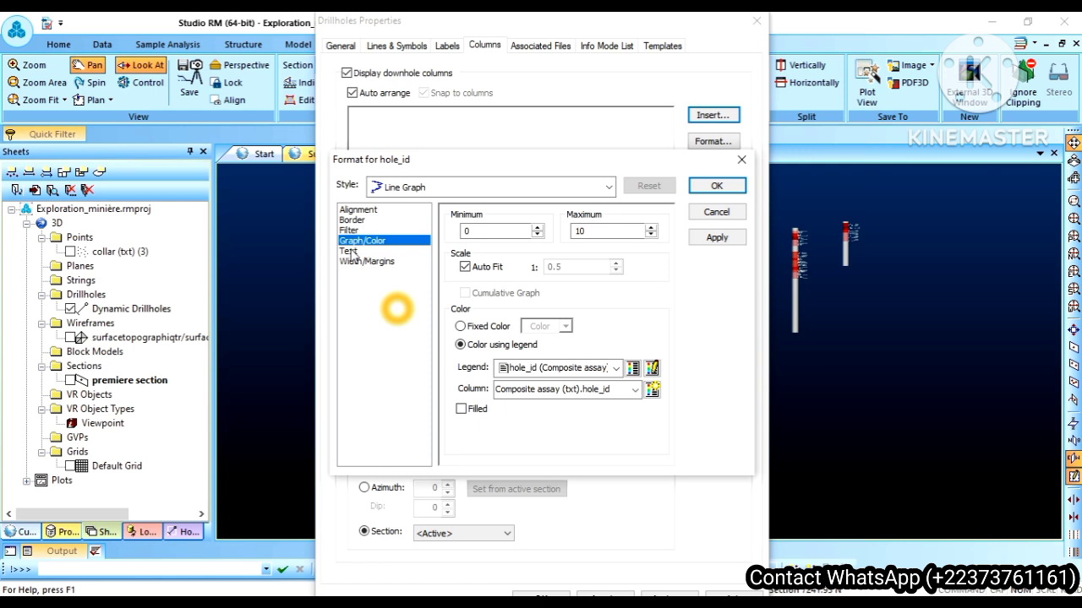
click(351, 252)
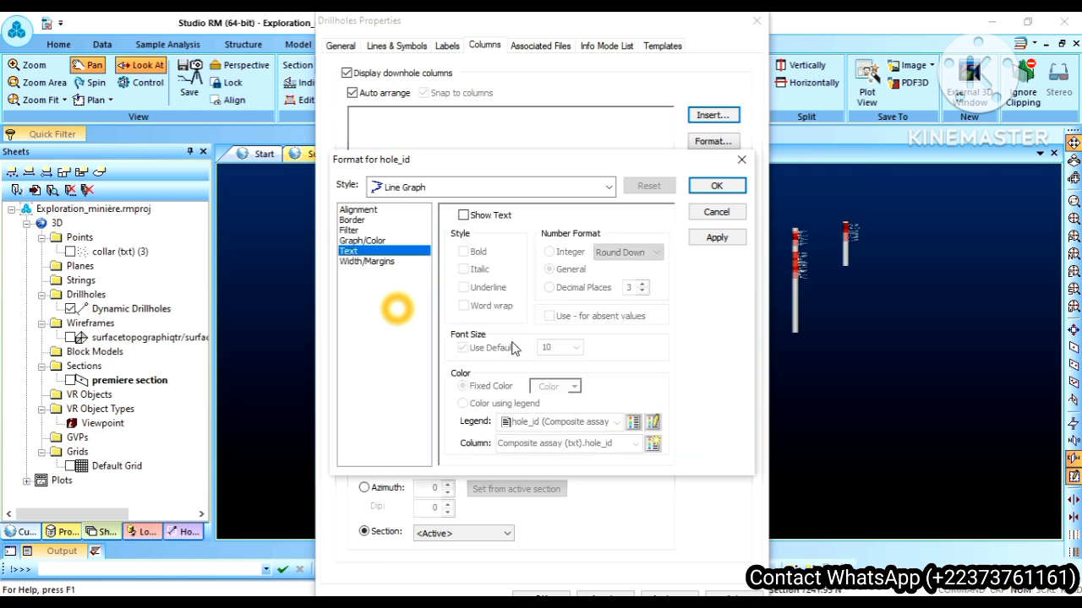
click(372, 262)
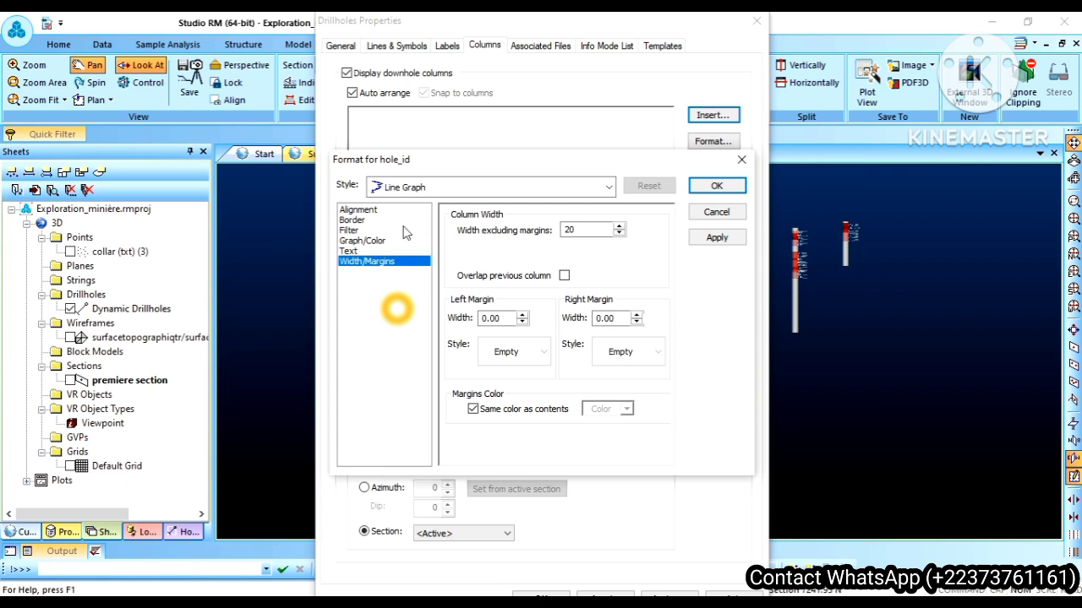
click(370, 213)
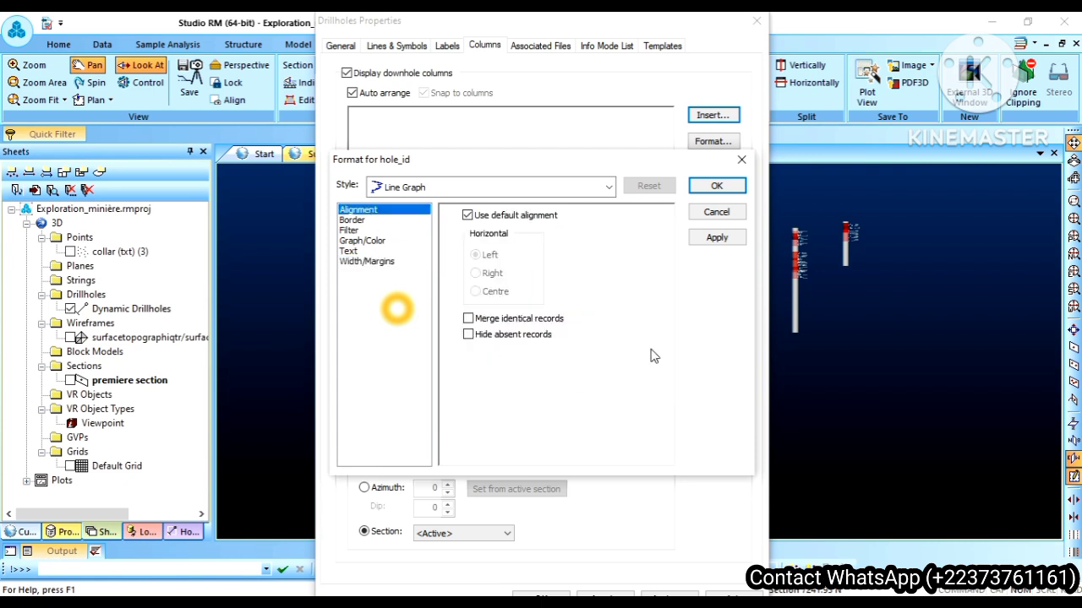
click(714, 240)
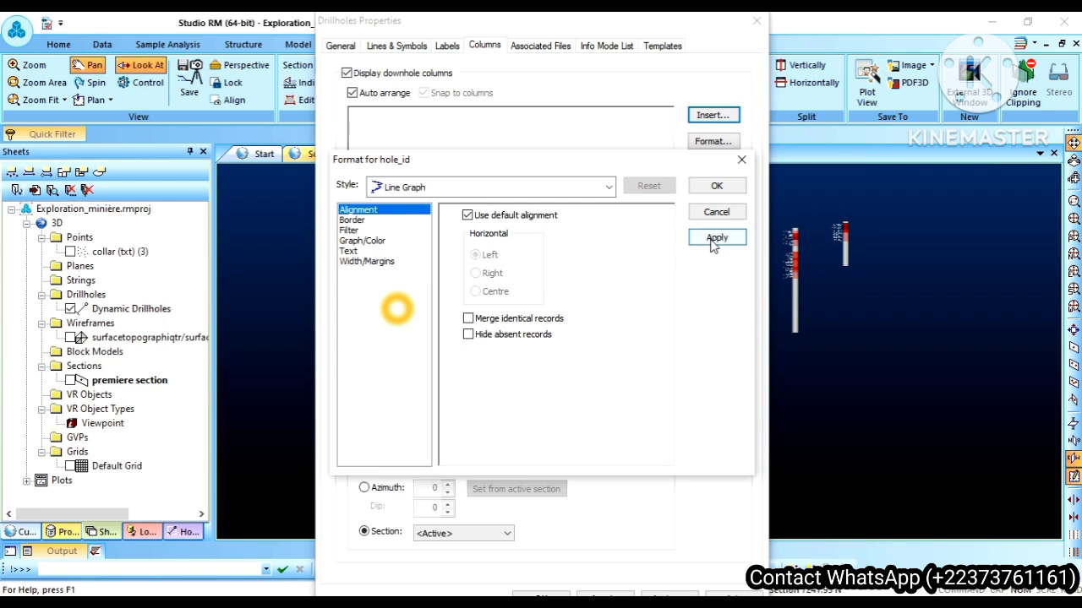
click(713, 244)
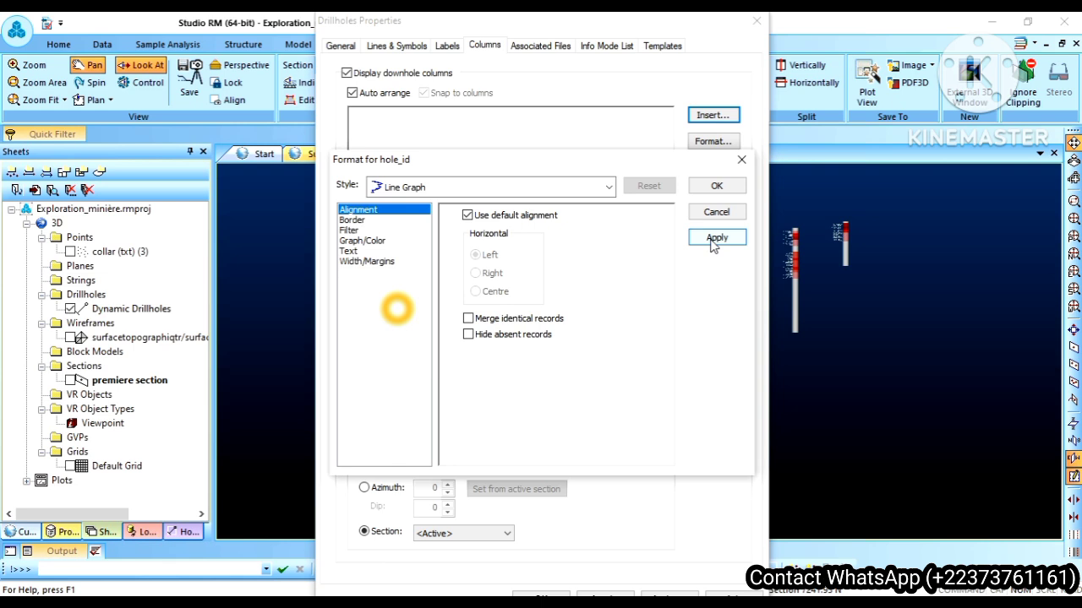
click(717, 186)
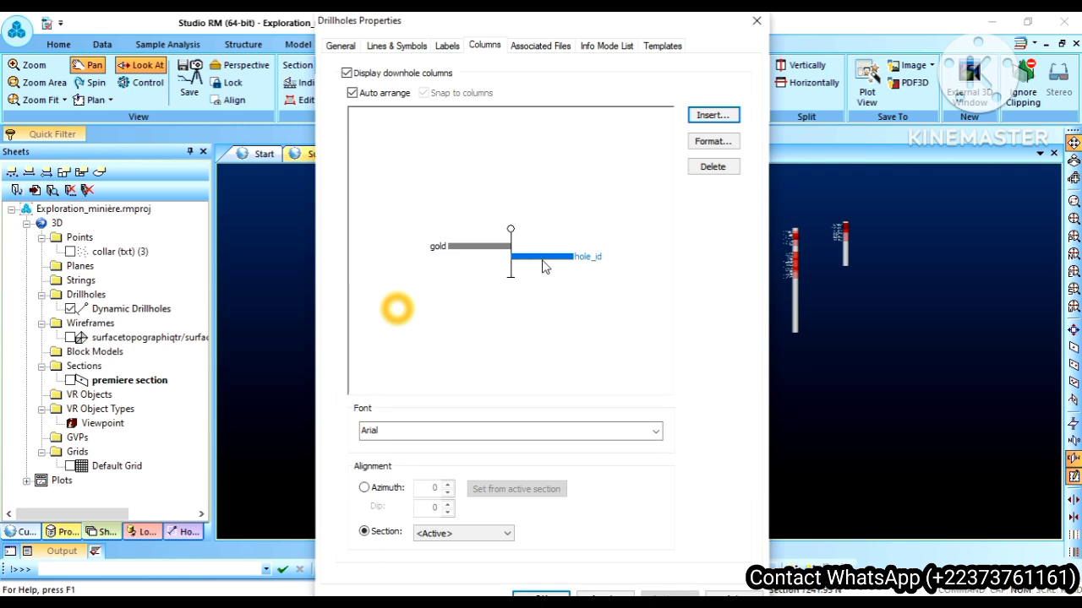
Step: Delete the hole_id column from the downhole columns and accept the drillhole properties
click(562, 268)
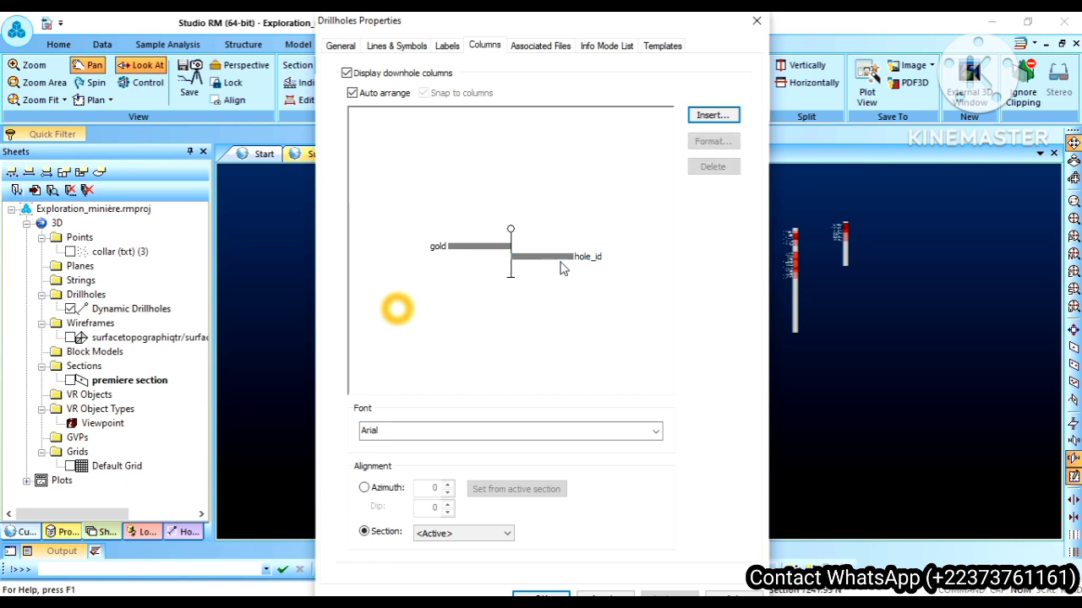
click(555, 258)
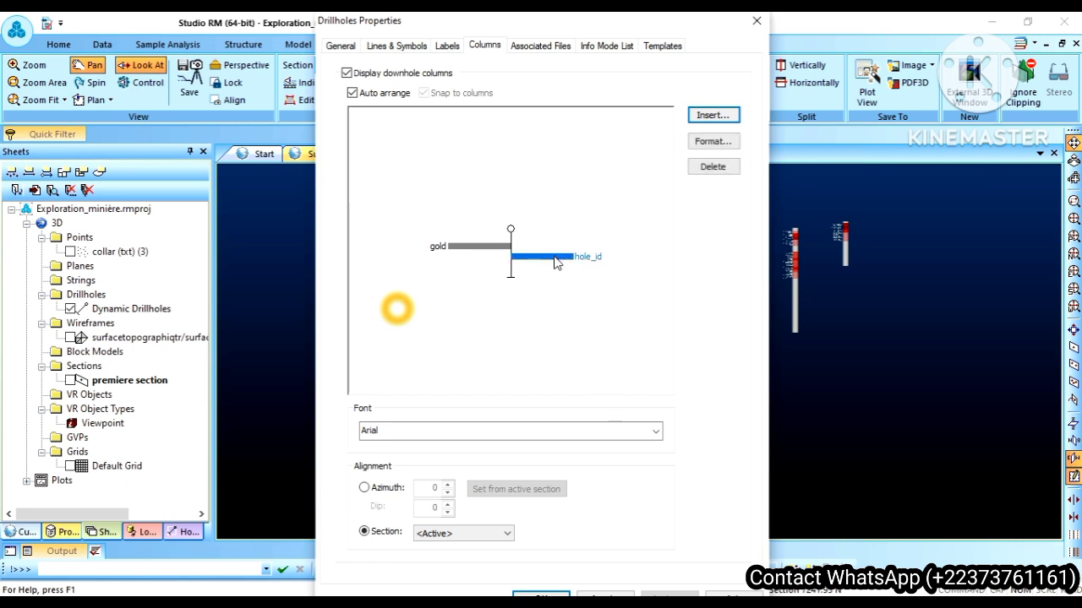
click(713, 166)
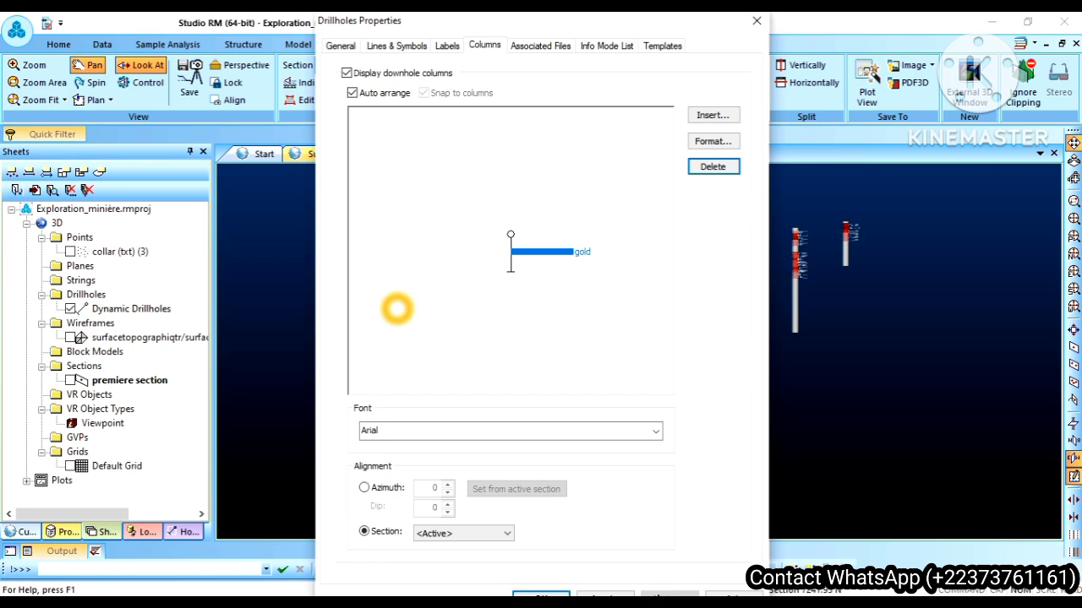
click(541, 594)
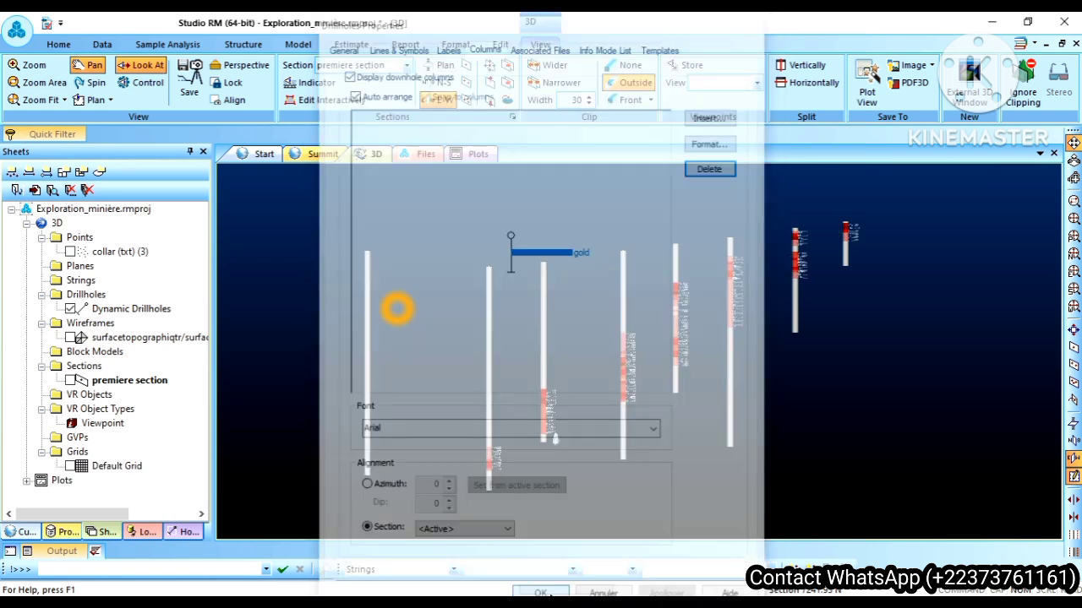
Step: Inspect the gold values along the drillholes up close and delete the gold column in the Dynamic Drillholes properties
scroll(549, 357, up, 5)
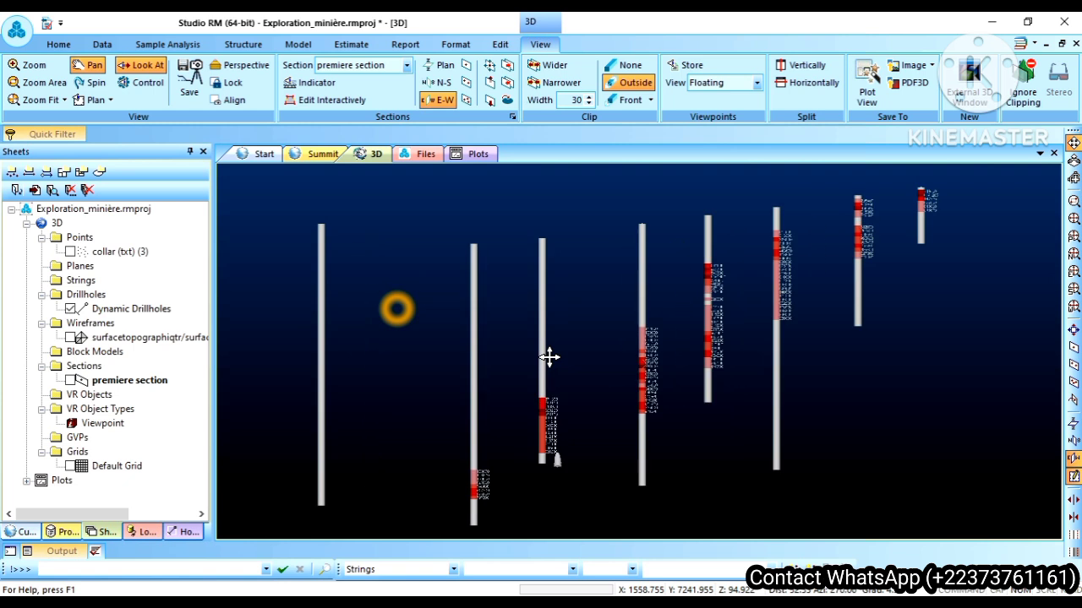
scroll(689, 391, up, 5)
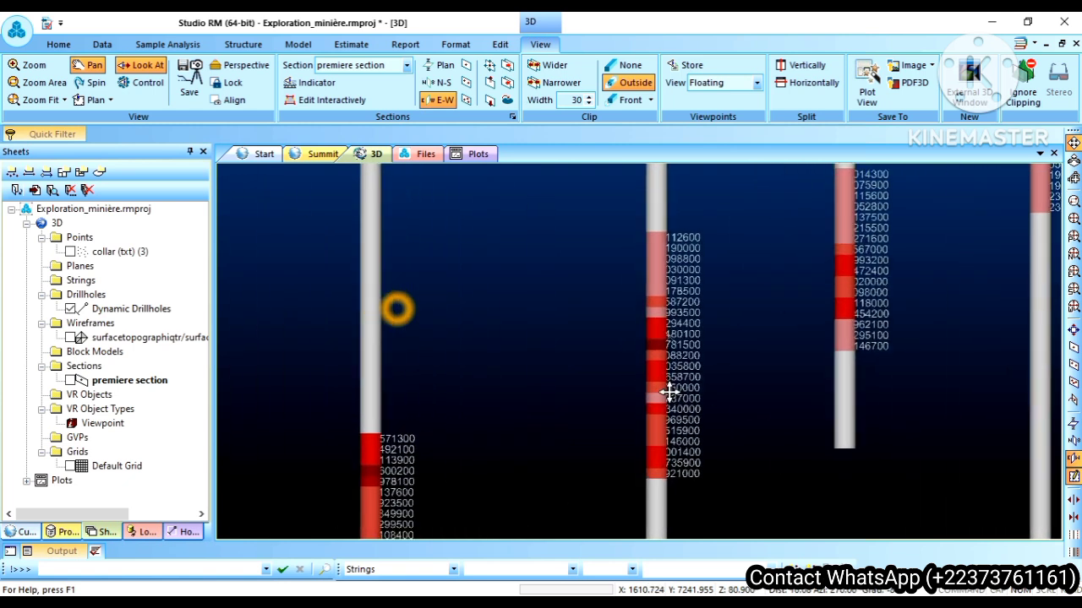
right_click(132, 312)
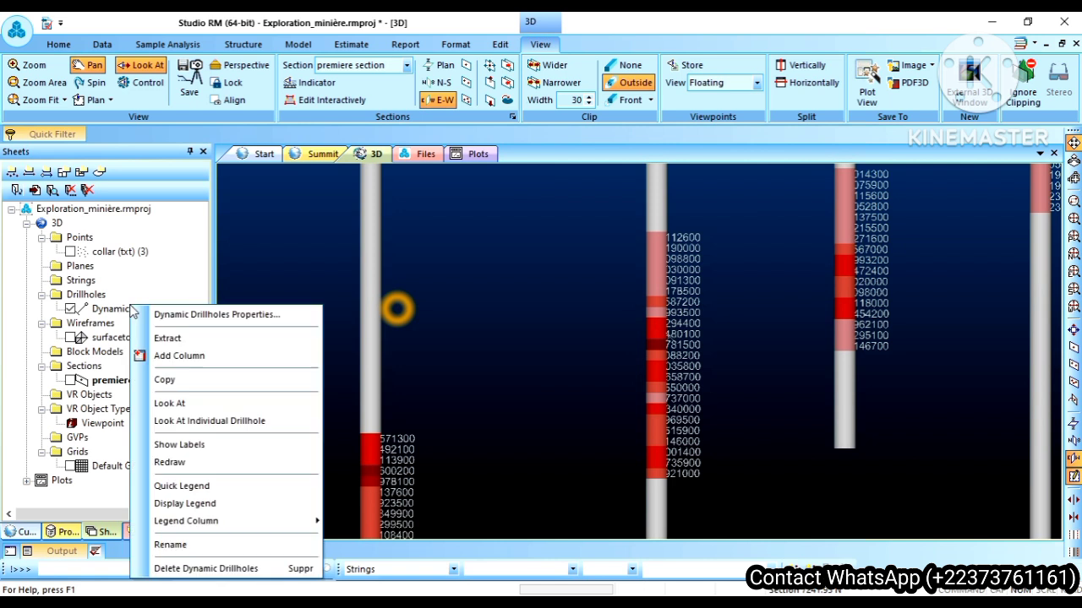
click(227, 318)
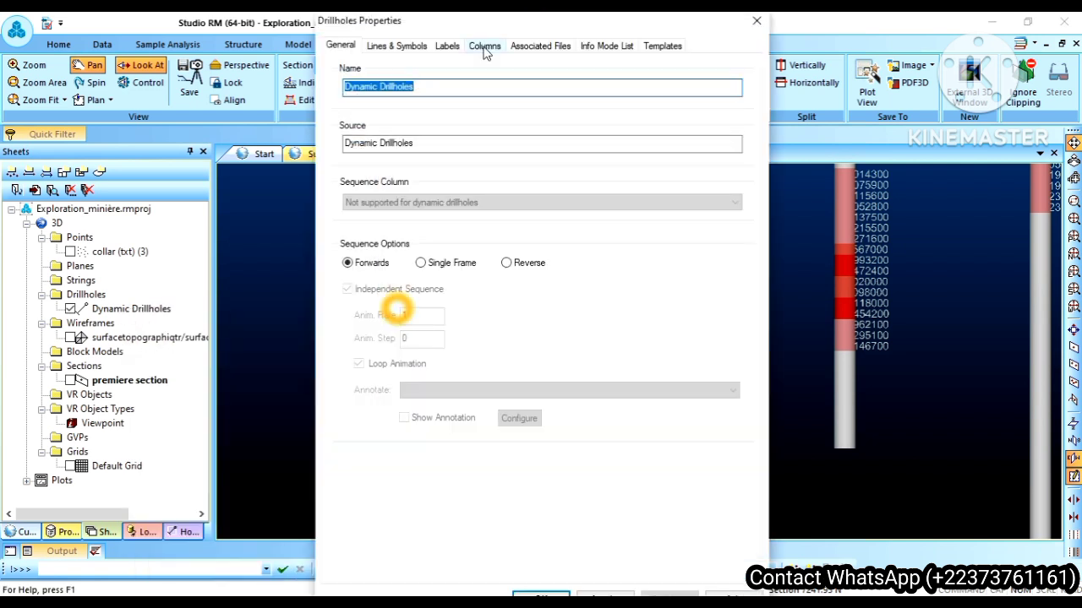
click(485, 48)
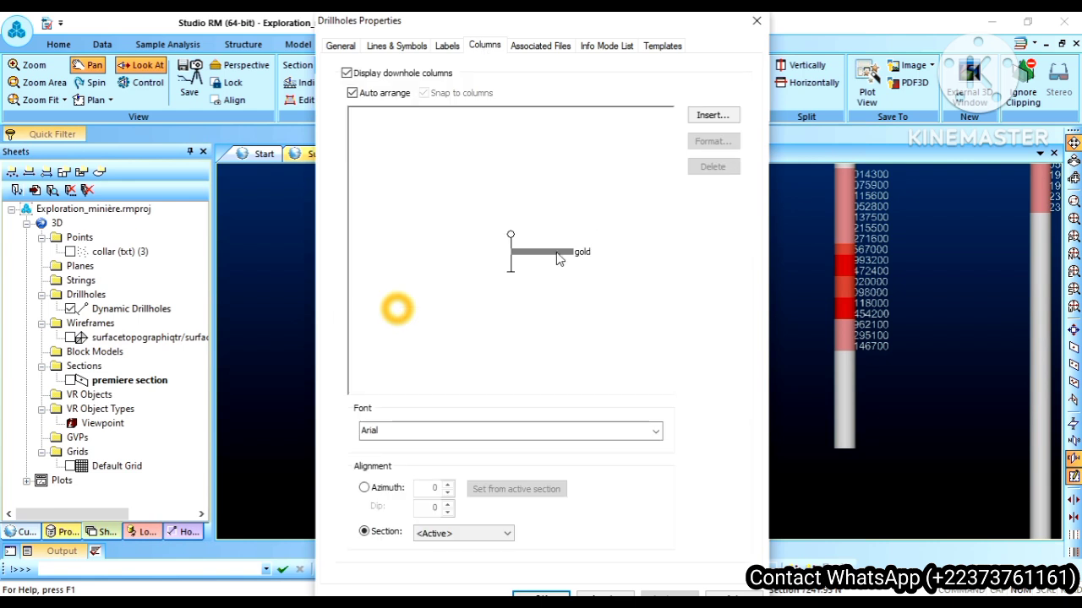
click(556, 254)
click(713, 167)
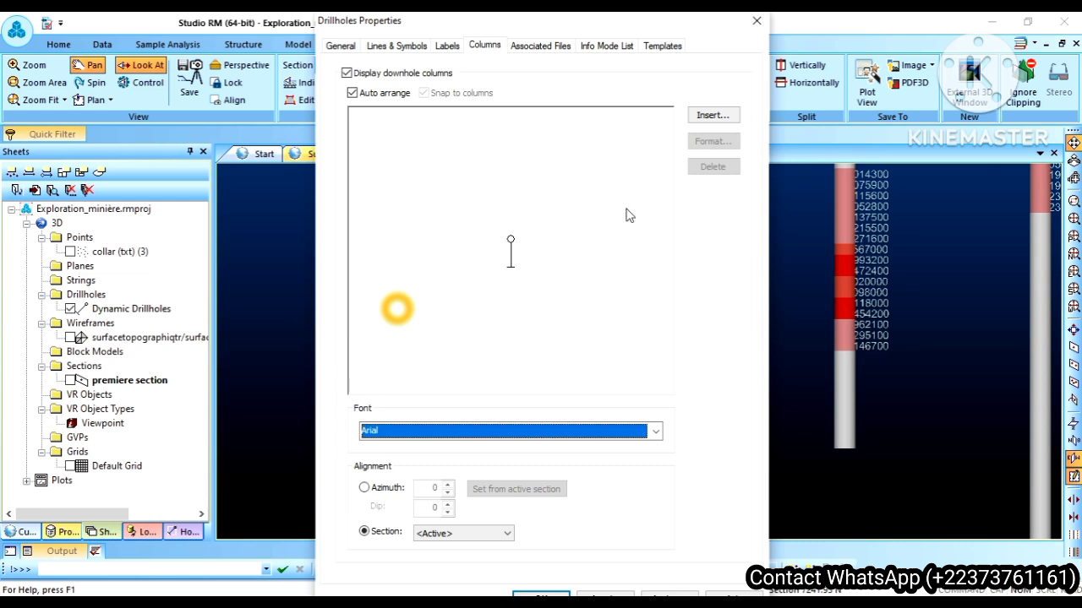
Step: Insert a data column for the gold field from the Composite assay (txt) table into the downhole layout
click(710, 116)
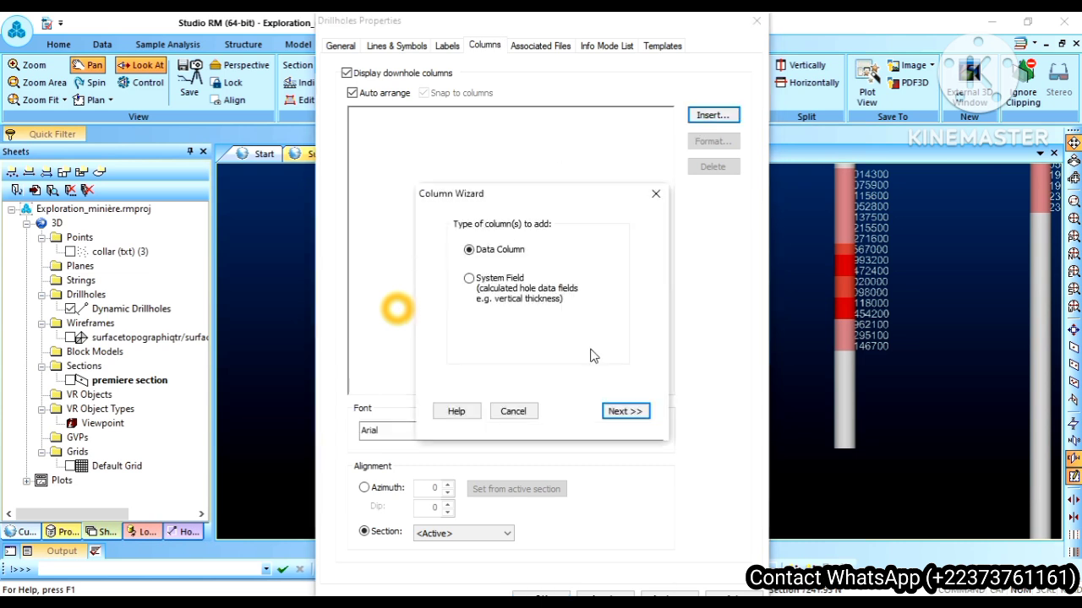
click(620, 410)
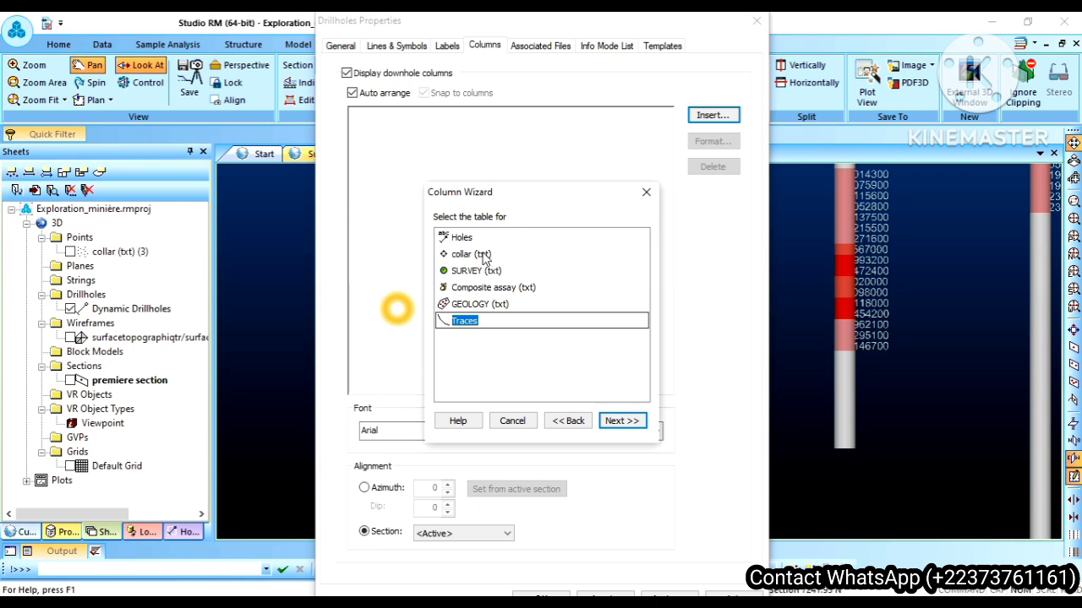
click(487, 290)
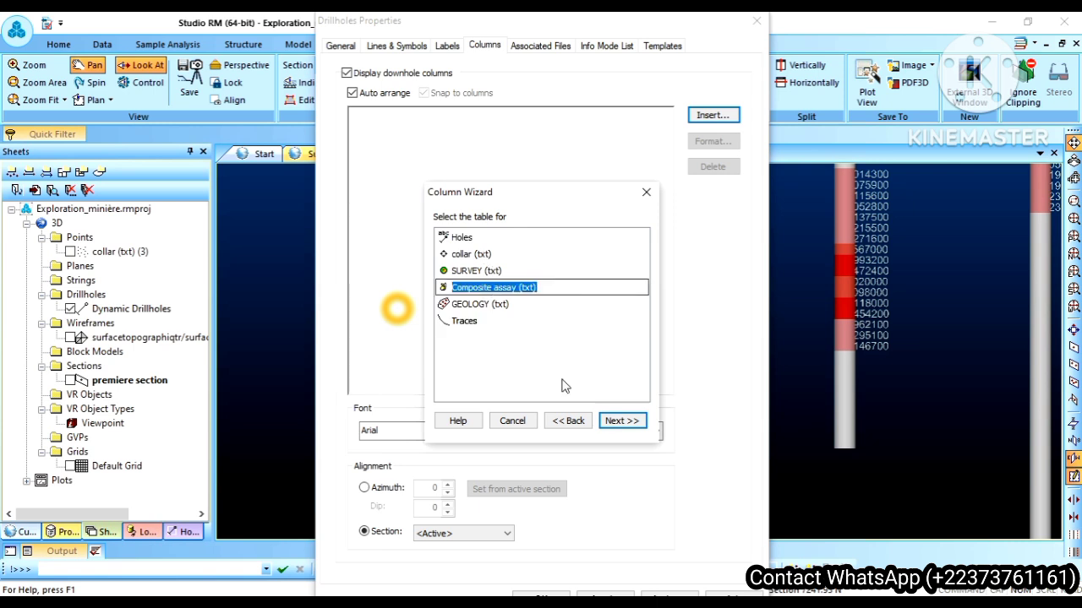
click(619, 422)
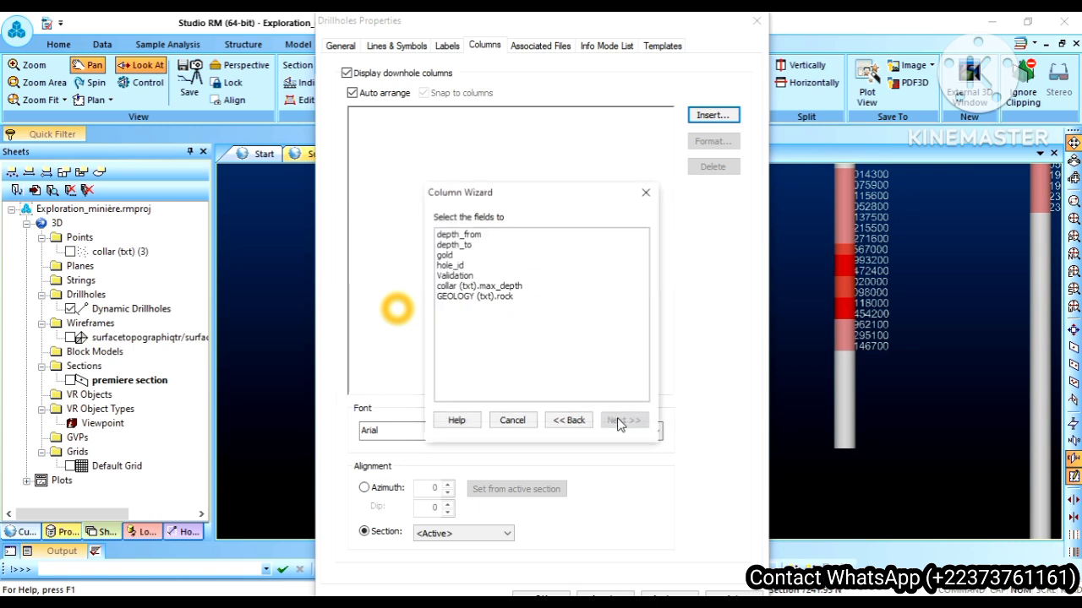
click(457, 255)
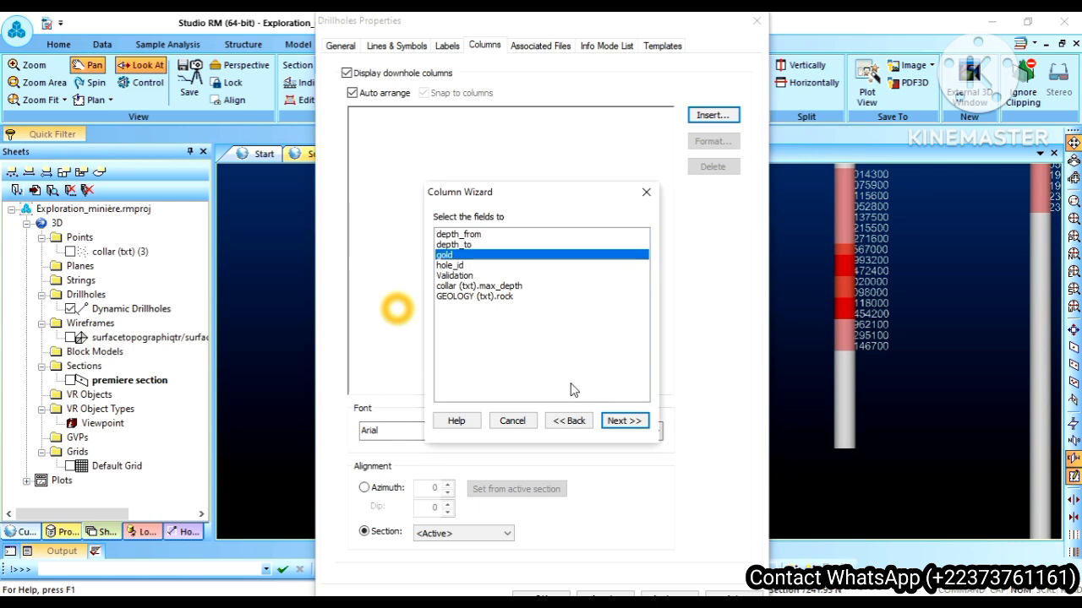
click(622, 420)
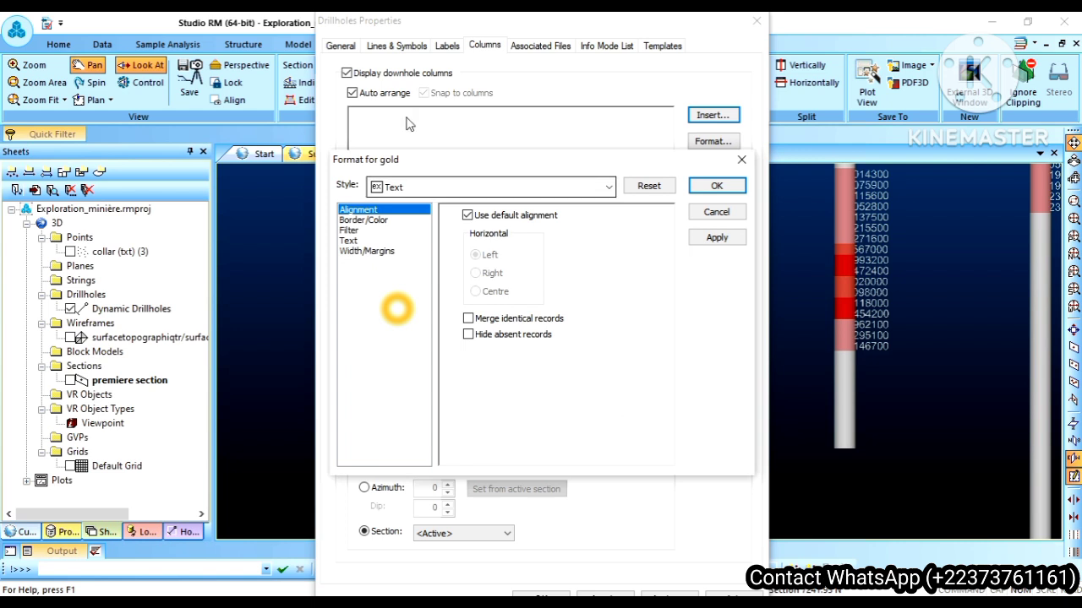
Step: Format the gold column as a Line Graph, accepting the format reset, and move the properties dialog aside to expose the drillholes
click(427, 188)
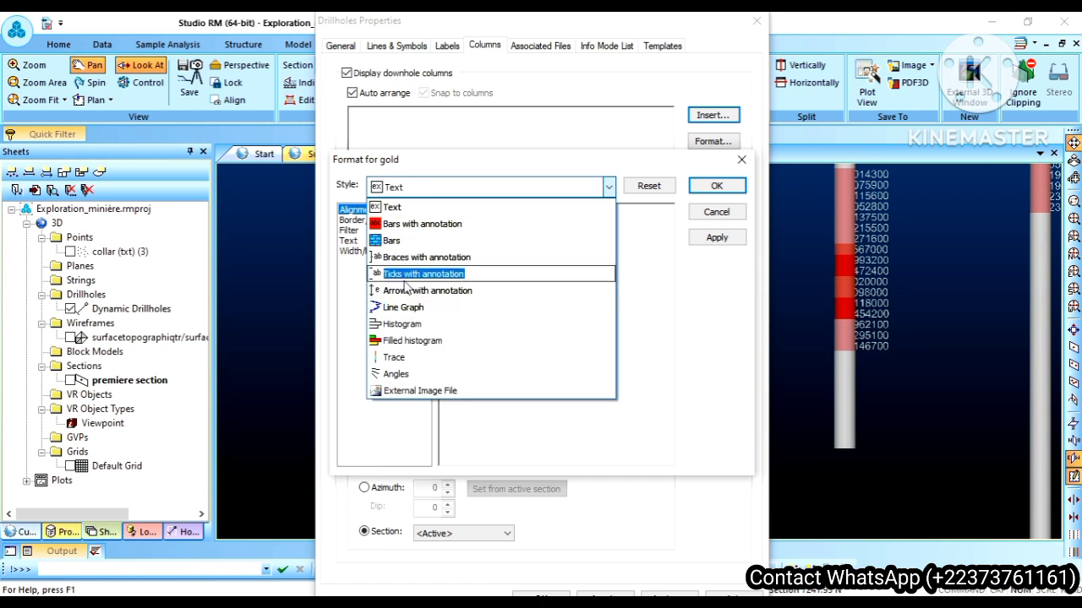
click(397, 308)
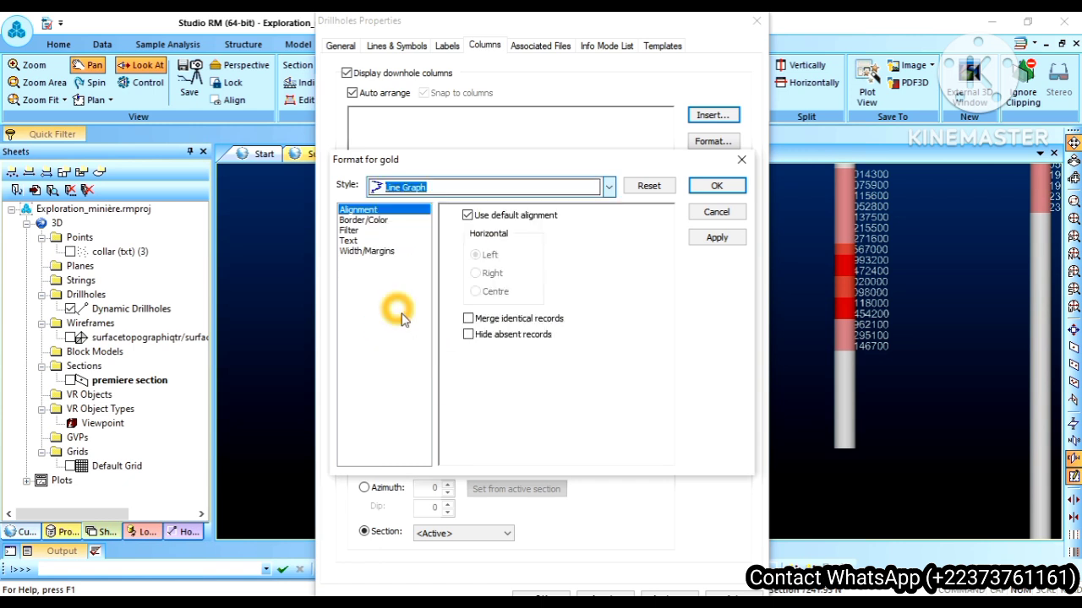
click(560, 355)
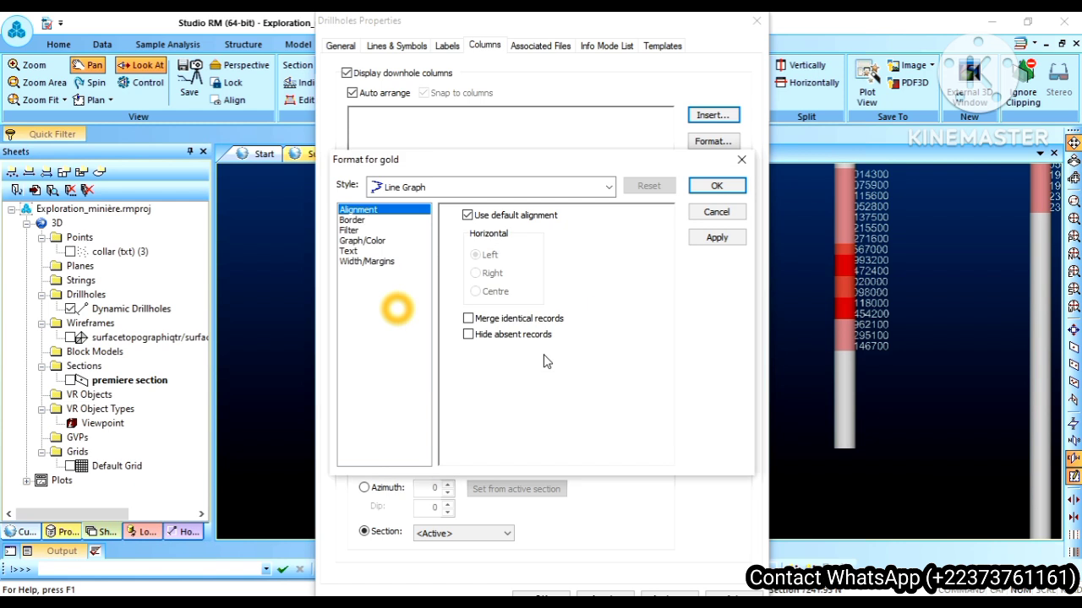
click(717, 239)
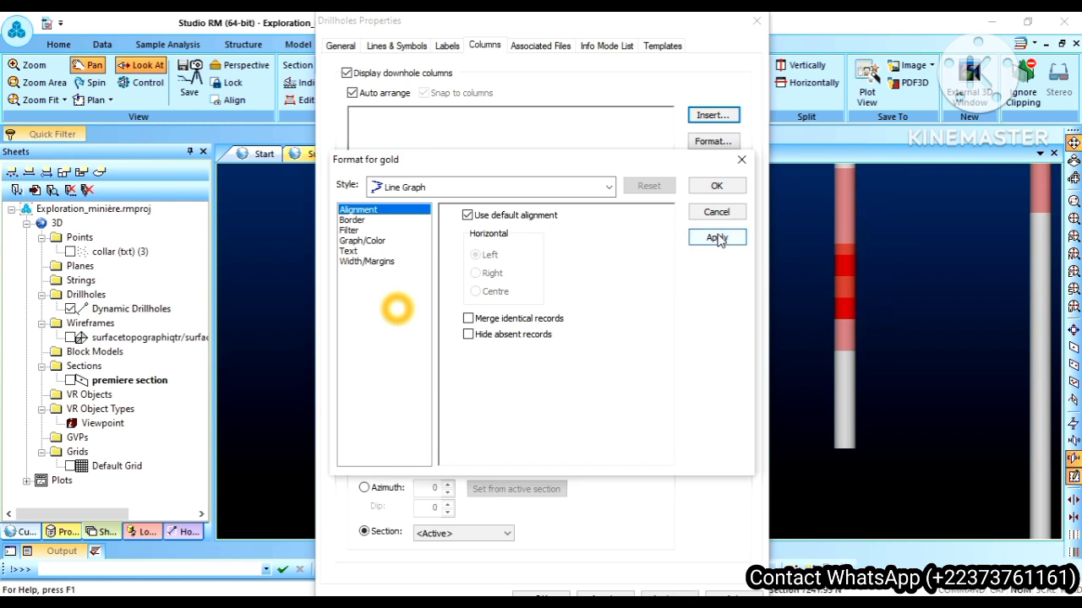
click(714, 189)
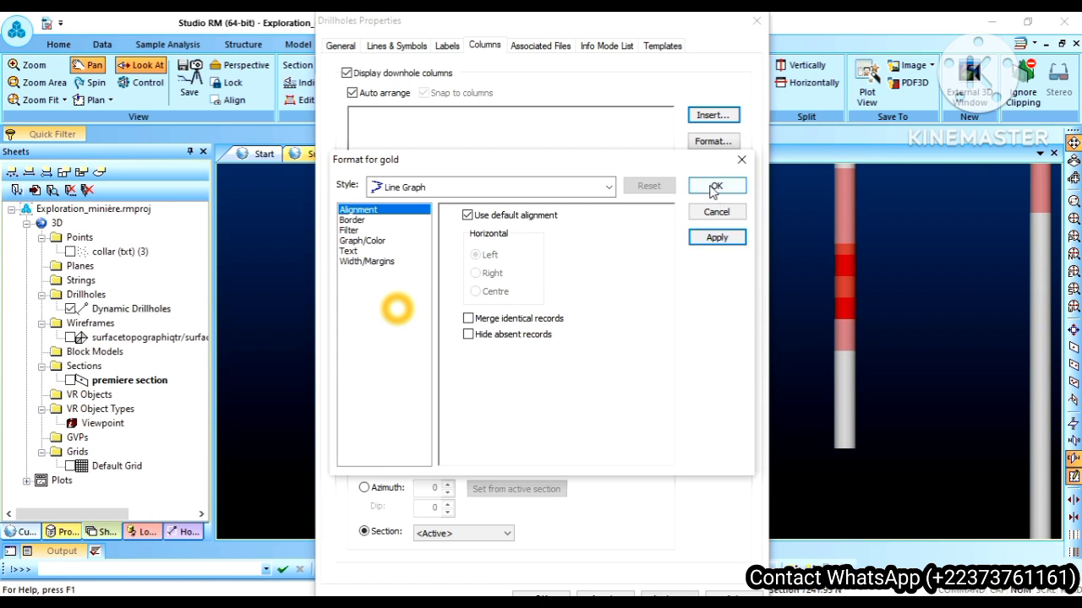
click(714, 188)
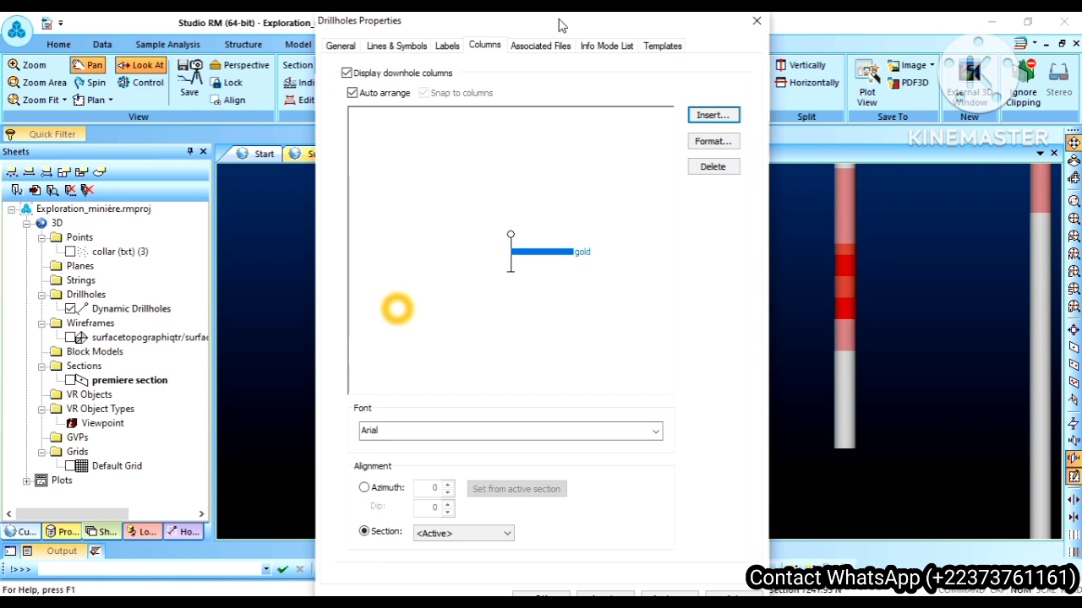
drag(483, 32, 247, 20)
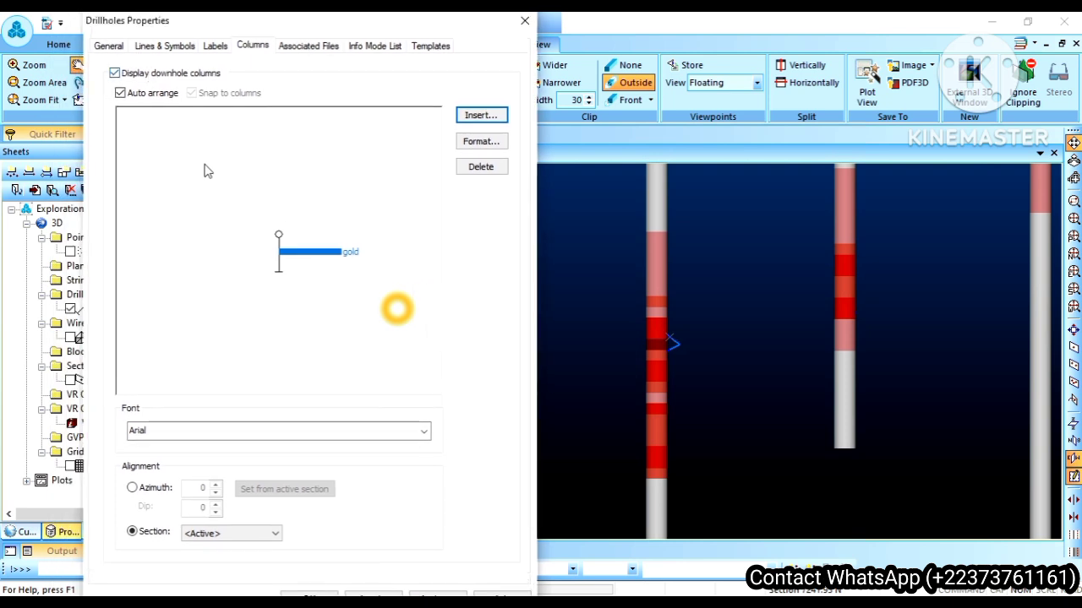
Step: Set the drillhole display option to Pixel Line, accept the properties, and view the gold line graphs along the holes
click(160, 46)
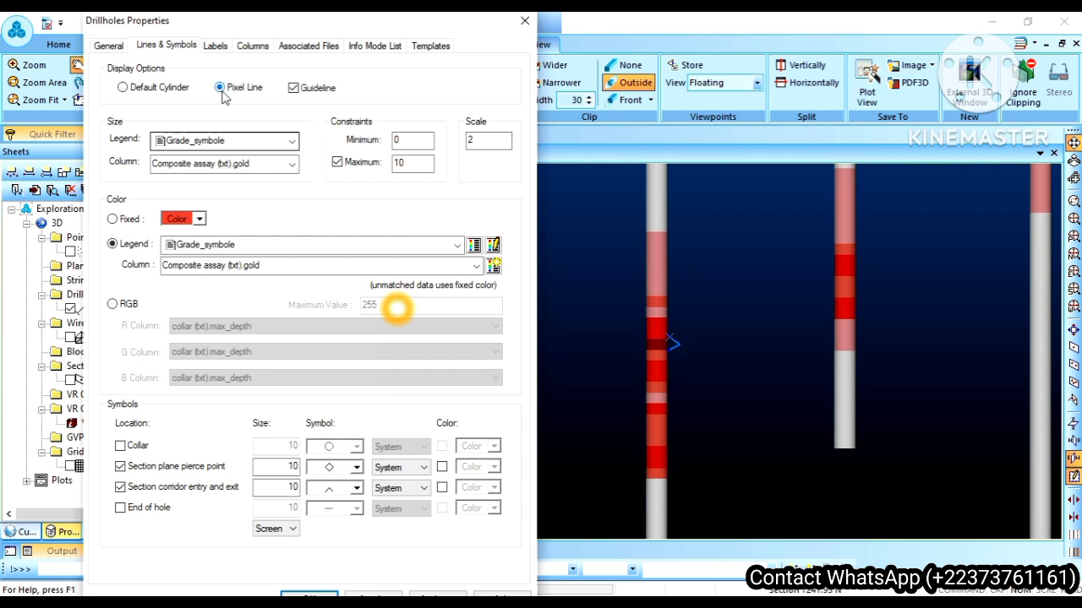
click(438, 596)
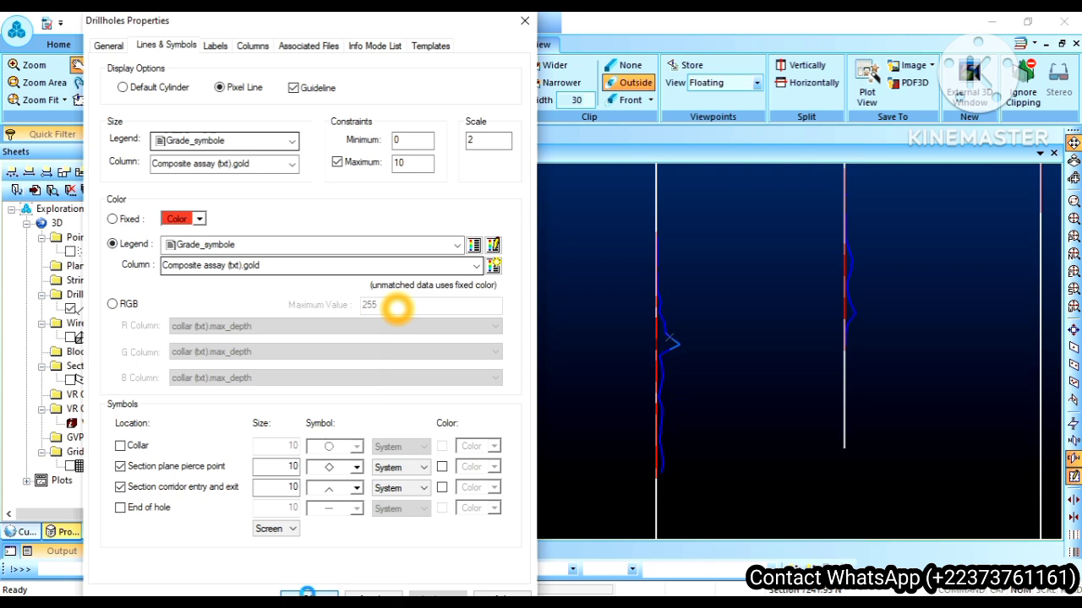
click(308, 596)
scroll(642, 379, up, 1)
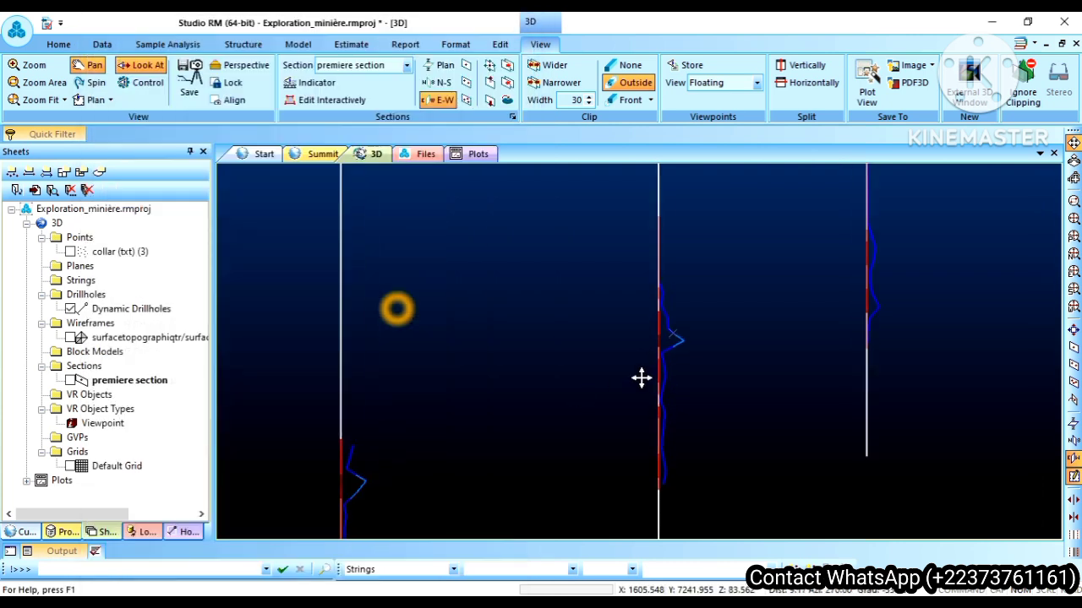
scroll(642, 379, down, 3)
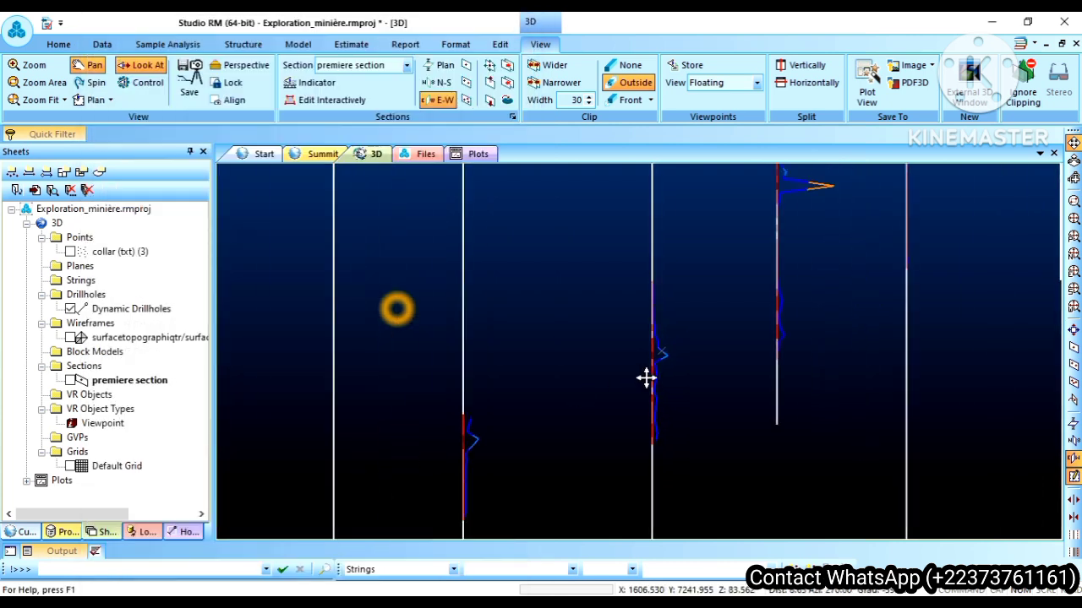
scroll(646, 378, down, 3)
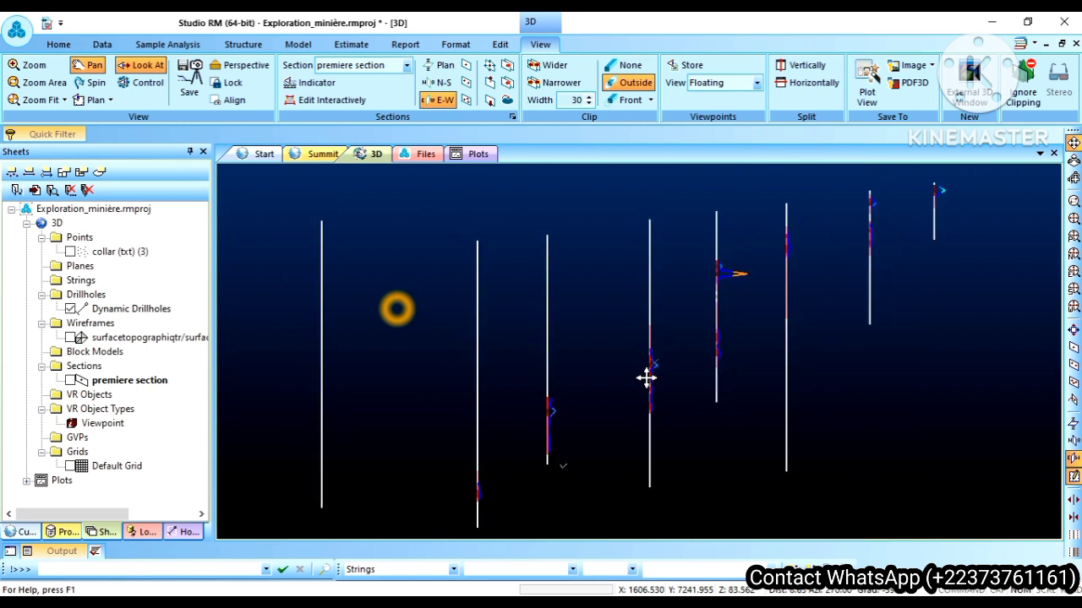
scroll(645, 379, down, 1)
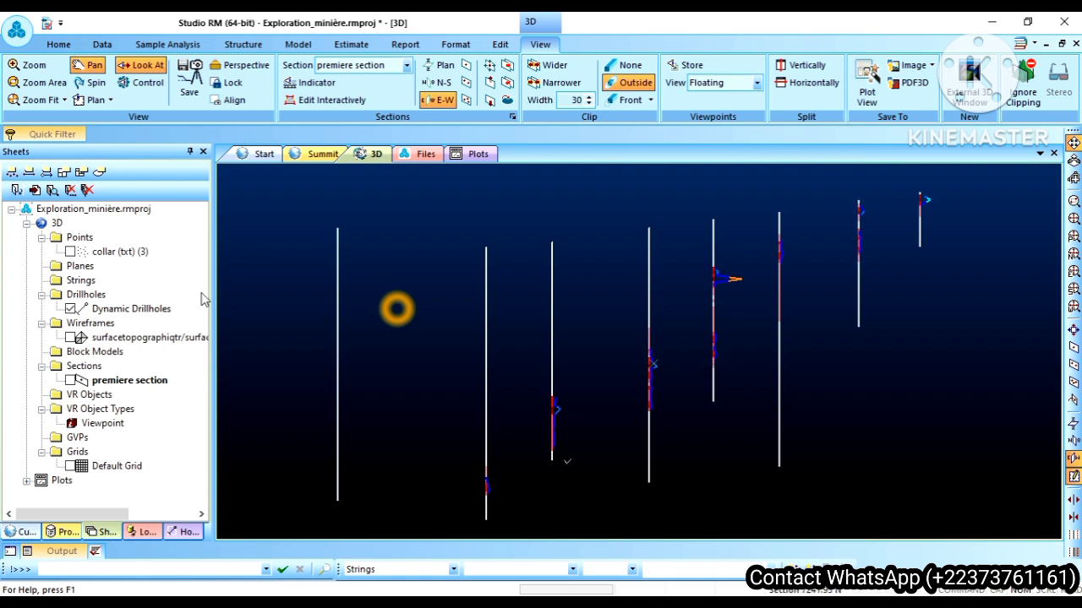
Step: Delete the gold column from the downhole columns in the Dynamic Drillholes properties
right_click(133, 311)
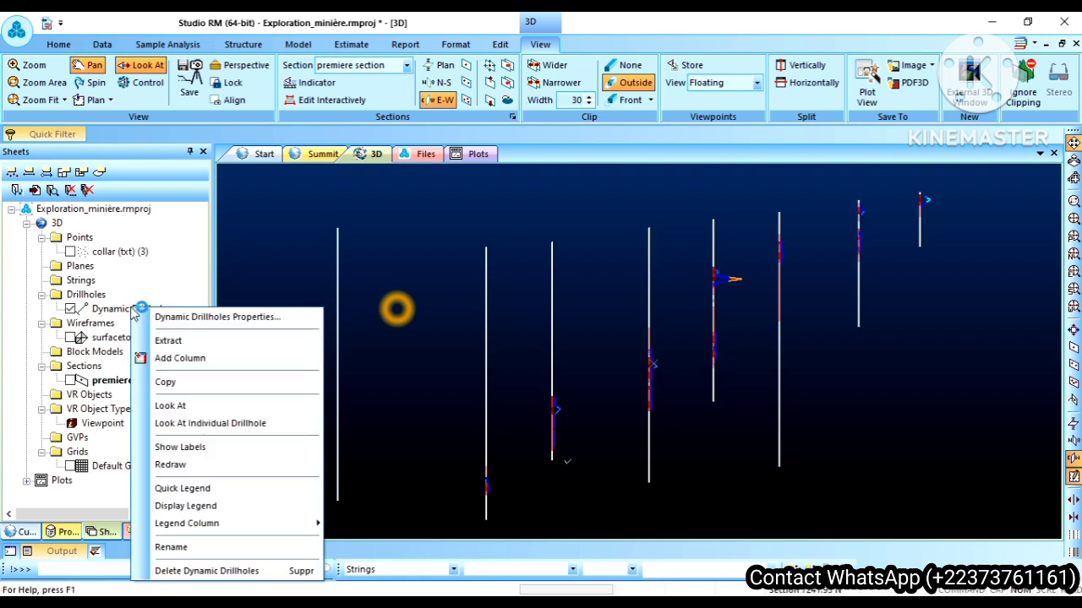
click(203, 316)
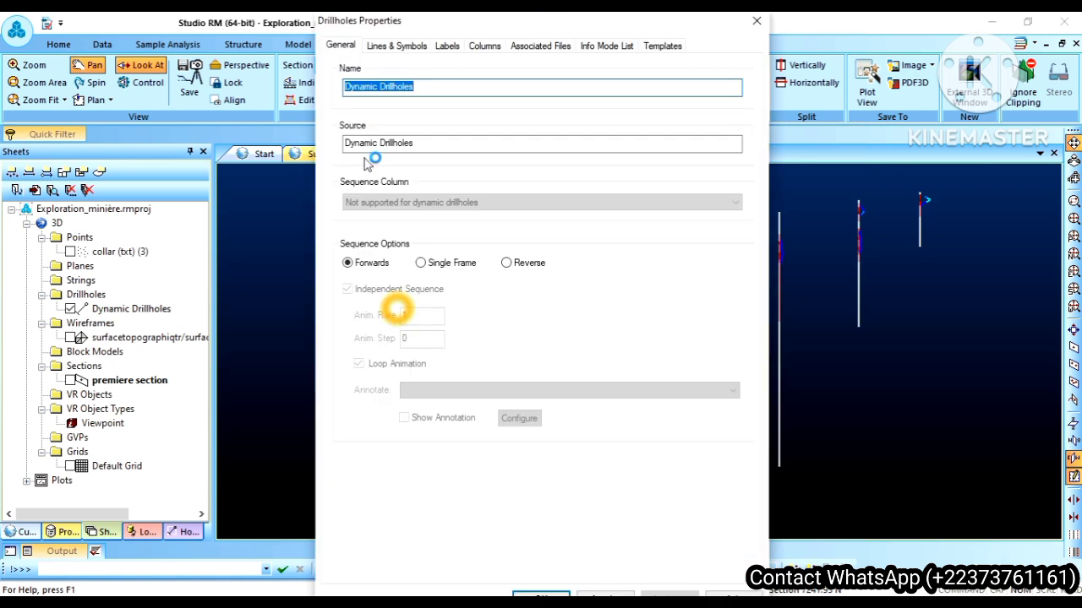
click(484, 46)
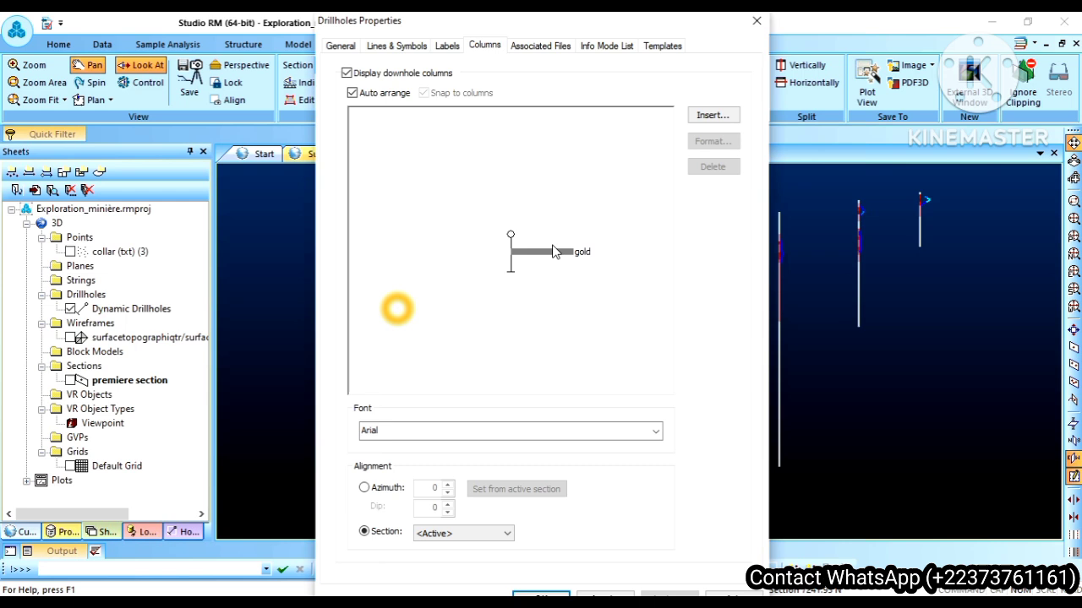
click(554, 254)
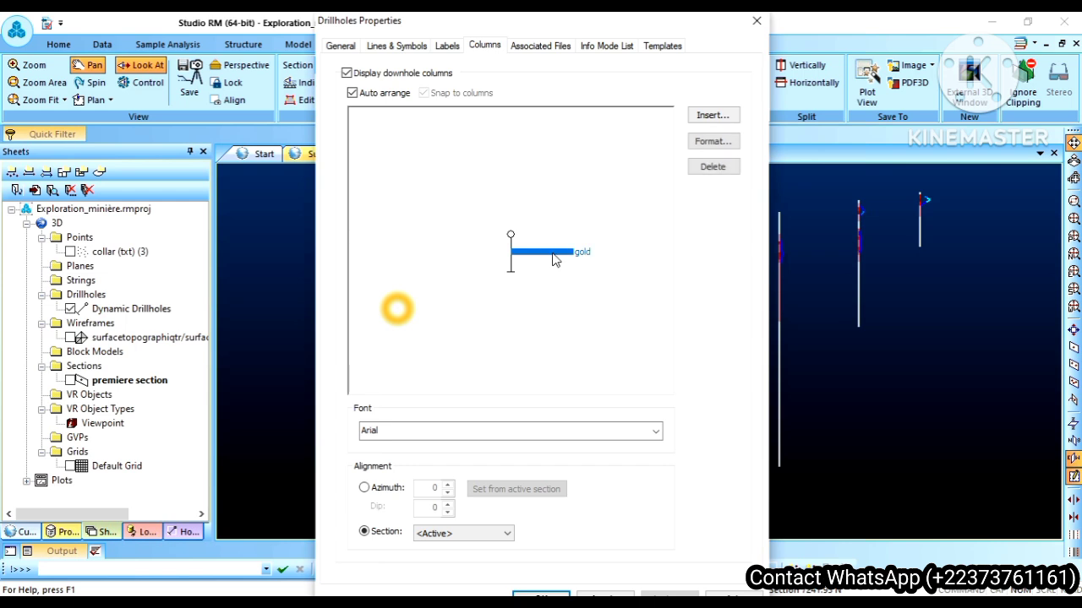
click(714, 166)
Step: Insert a new data column for the gold field from the Composite assay (txt) table
click(721, 117)
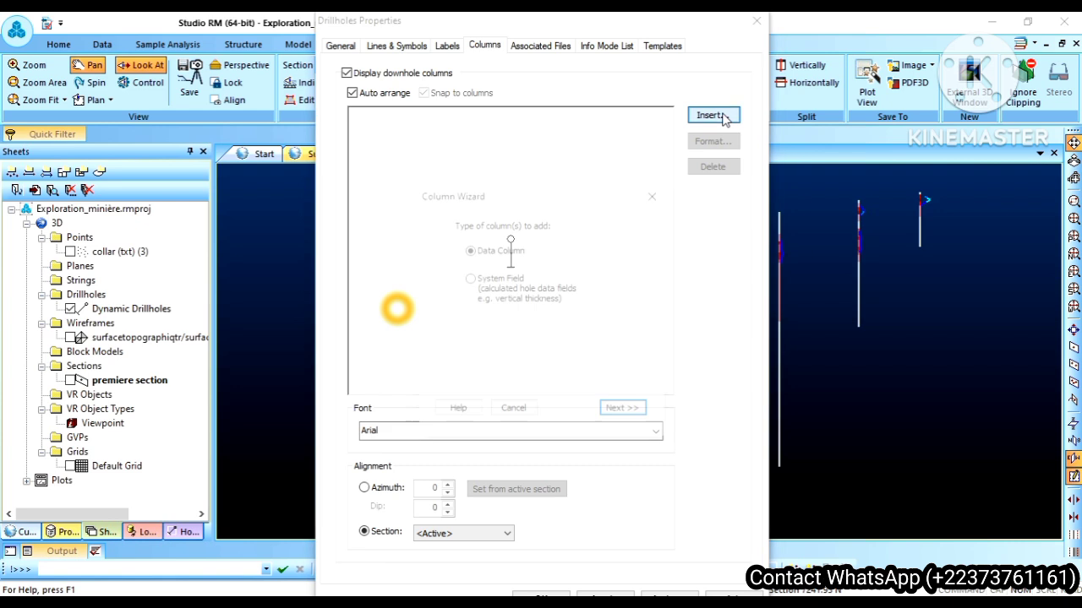
click(618, 414)
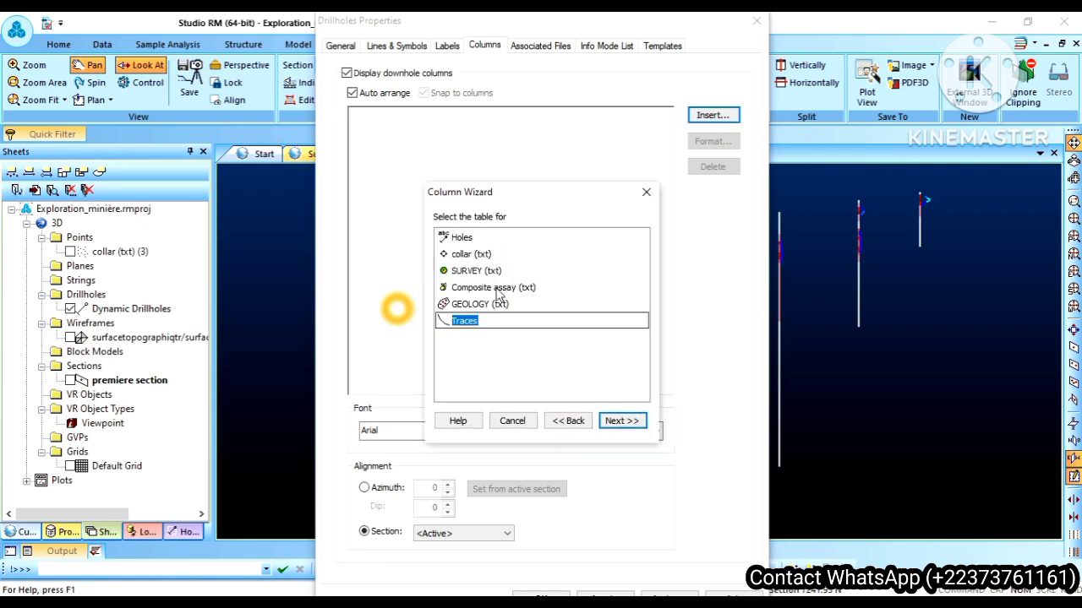
click(499, 289)
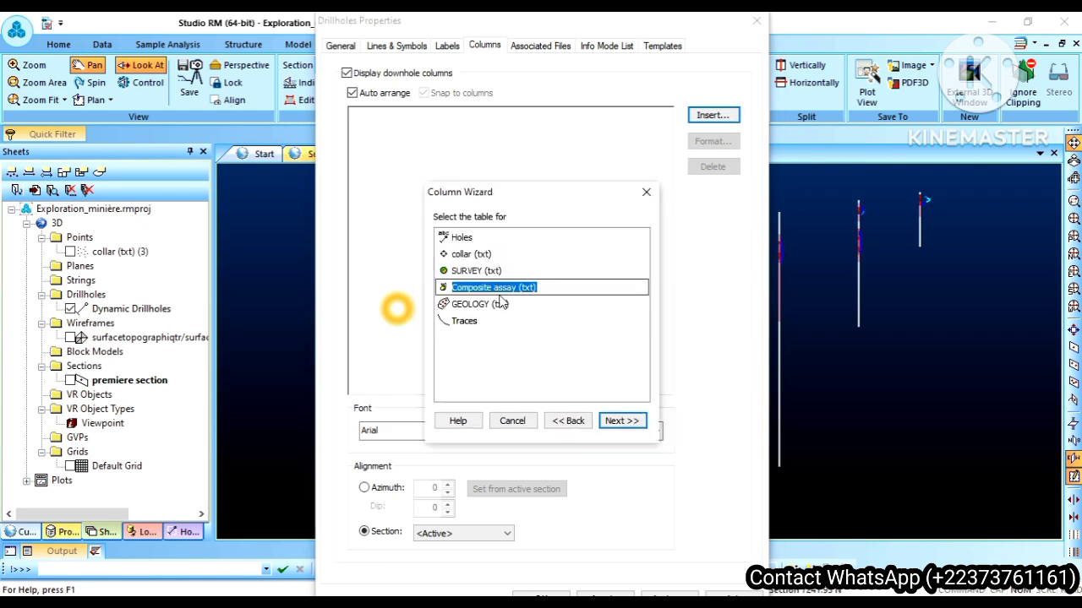
click(621, 421)
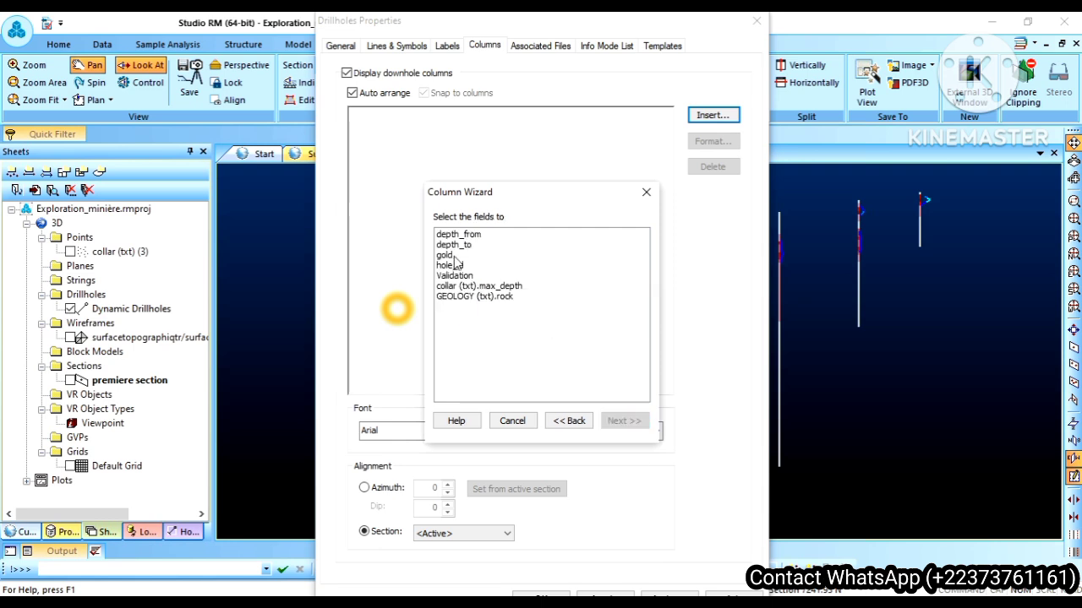
click(450, 255)
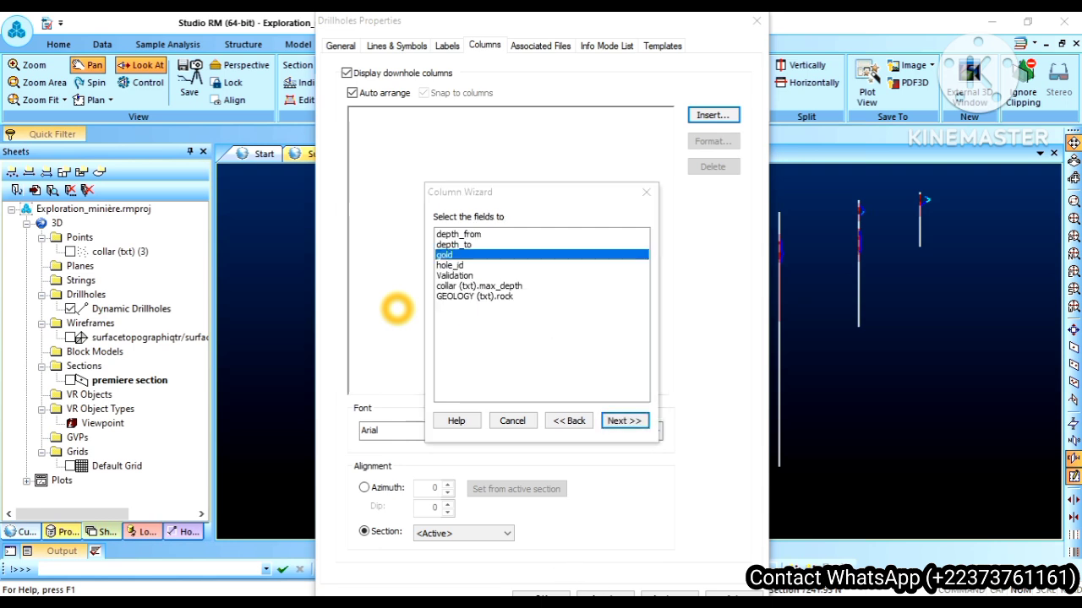
click(621, 422)
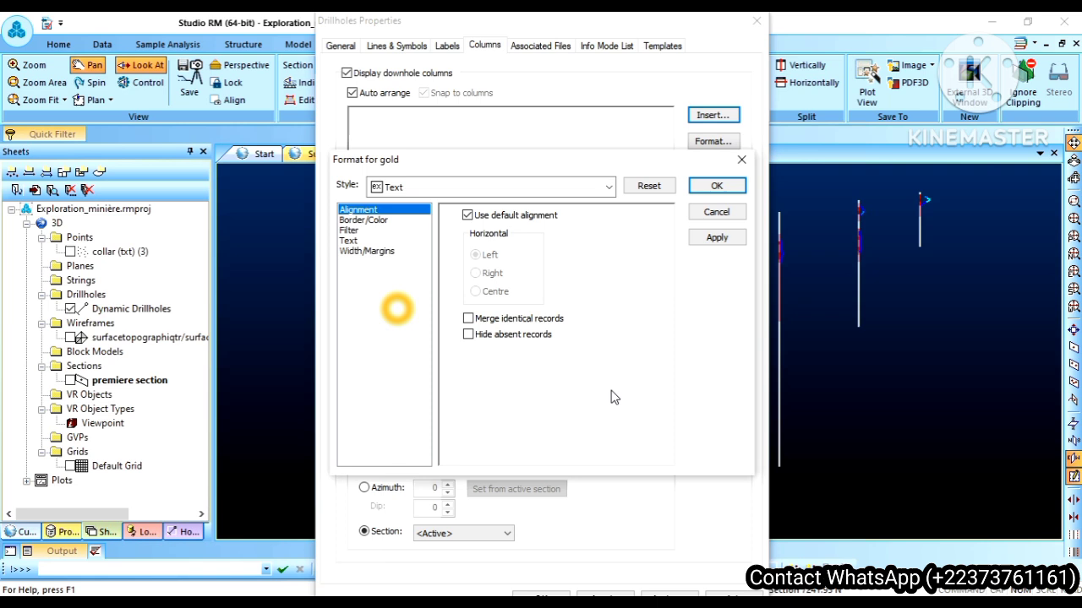
Step: Format the gold column as a Filled histogram, accepting the format reset, and confirm the drillhole properties
click(484, 187)
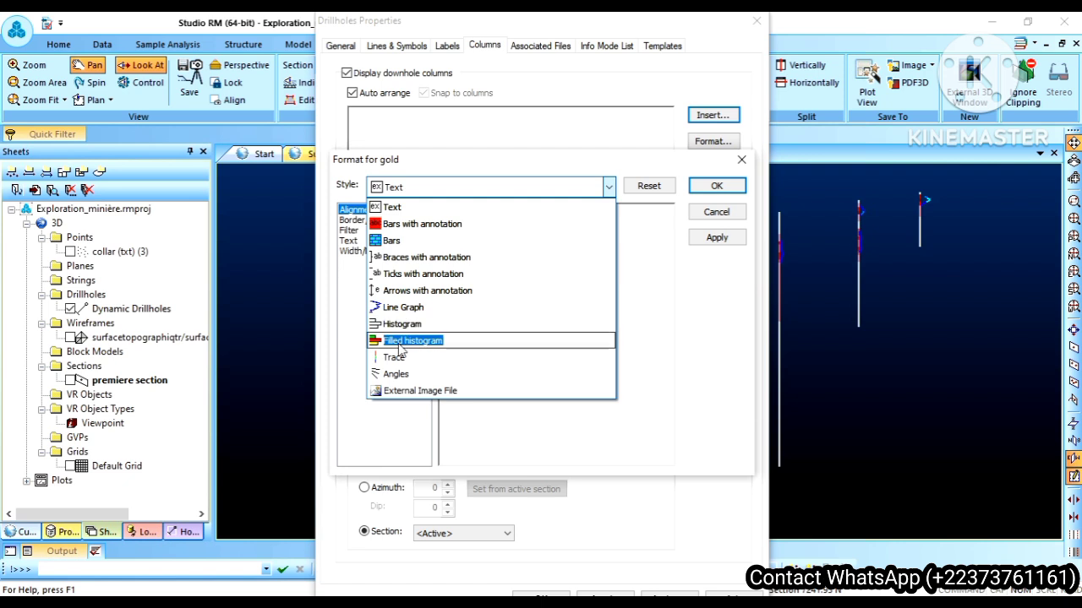
click(400, 342)
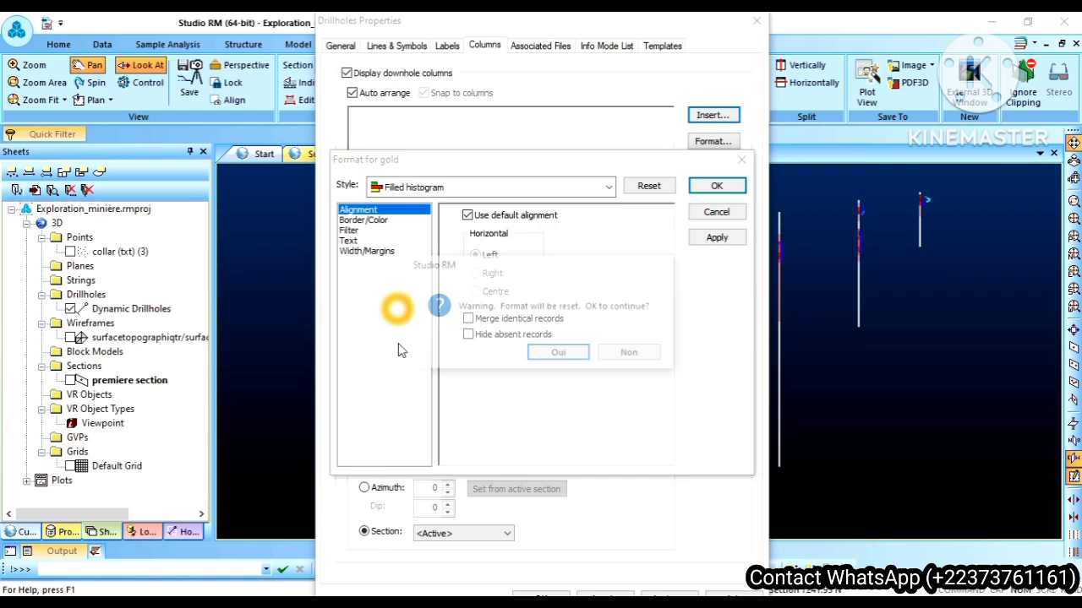
click(544, 356)
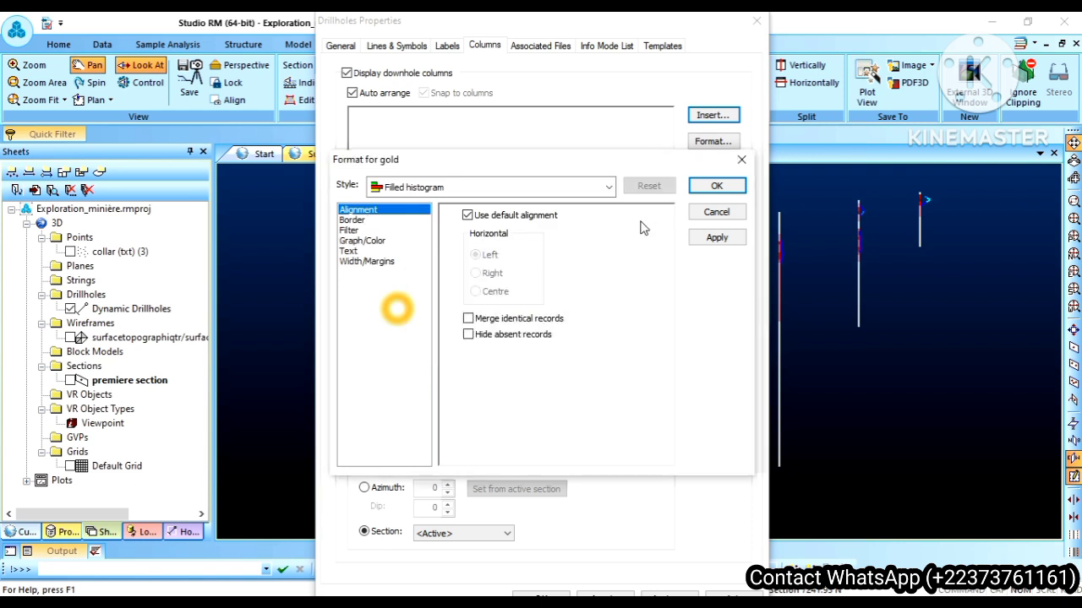
click(713, 239)
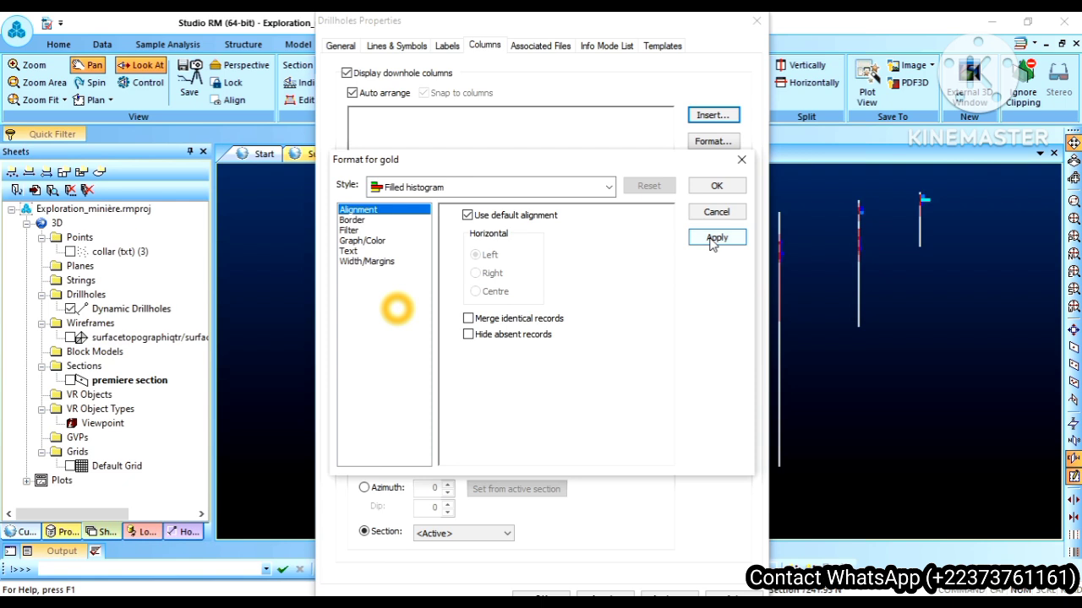
click(717, 186)
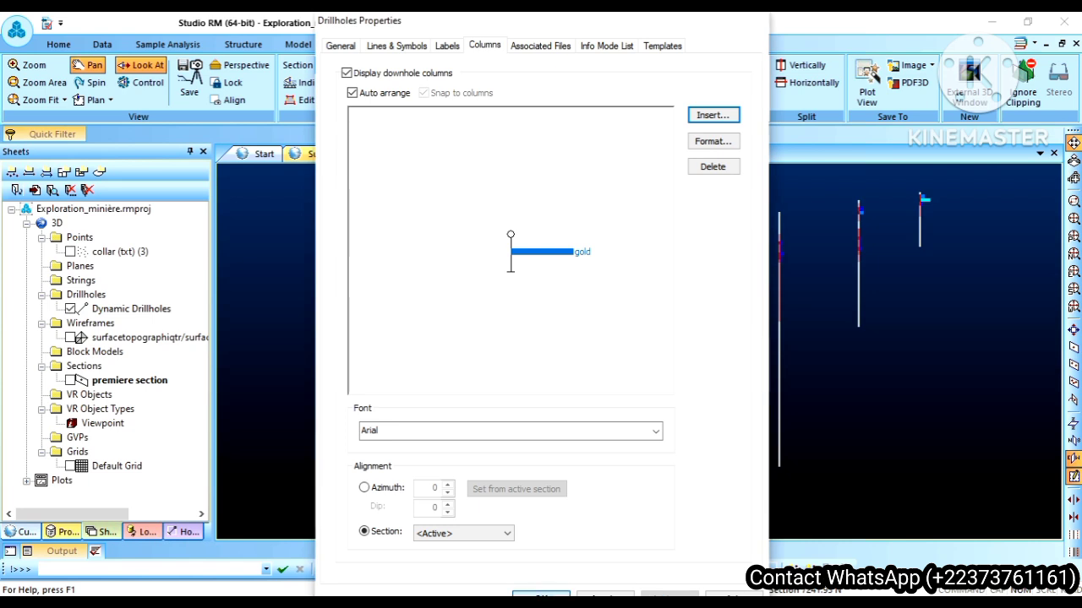
click(541, 597)
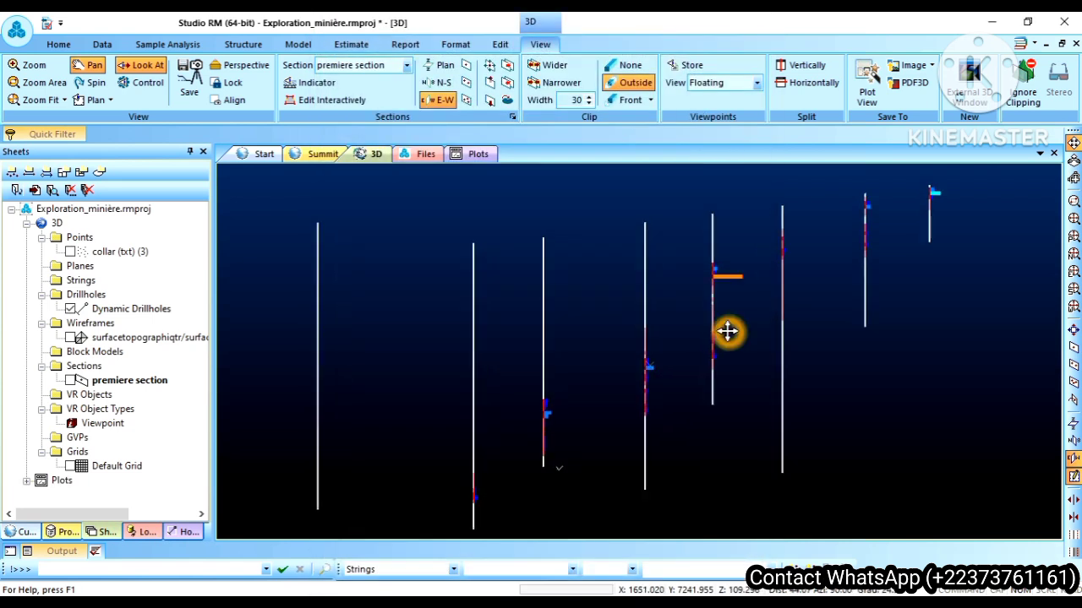
Step: Examine the filled gold histograms along the drillholes in the section view, close up and across neighbouring holes
scroll(728, 331, up, 5)
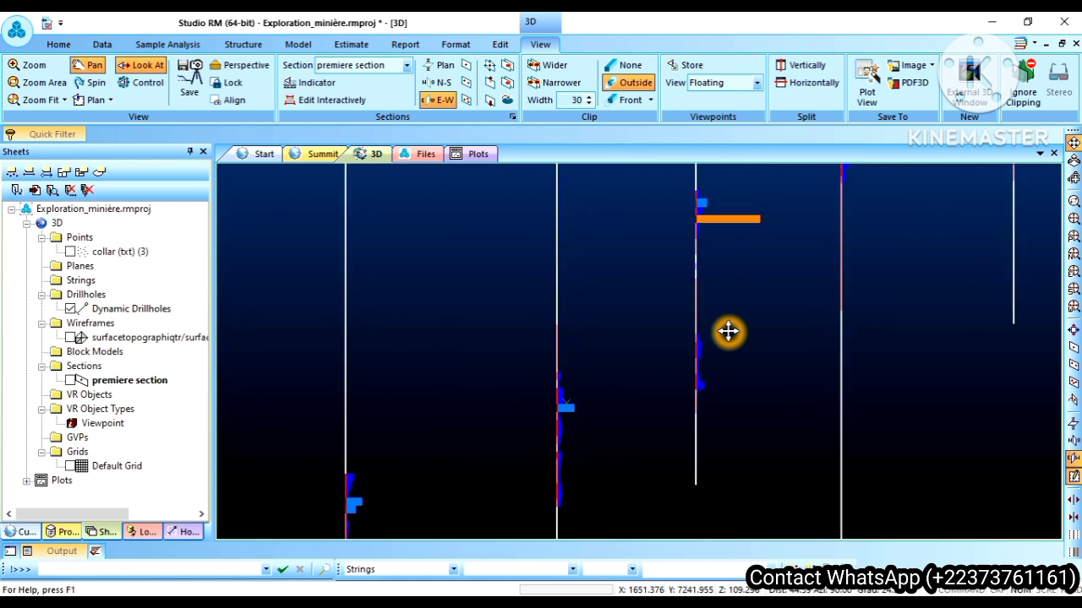
scroll(727, 331, up, 1)
scroll(728, 332, down, 6)
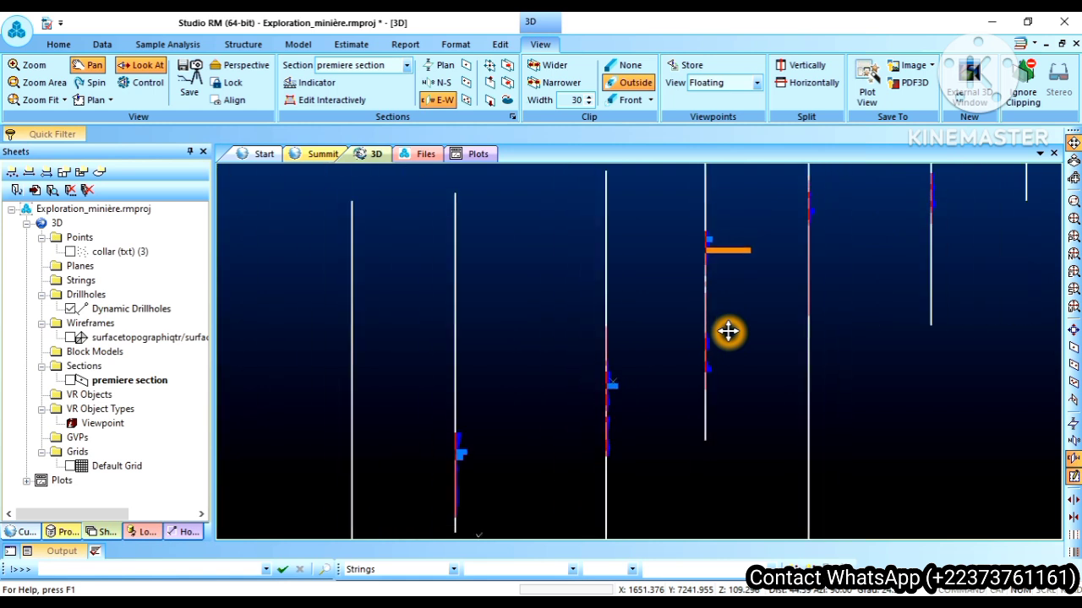
drag(513, 393, 610, 360)
scroll(605, 425, up, 5)
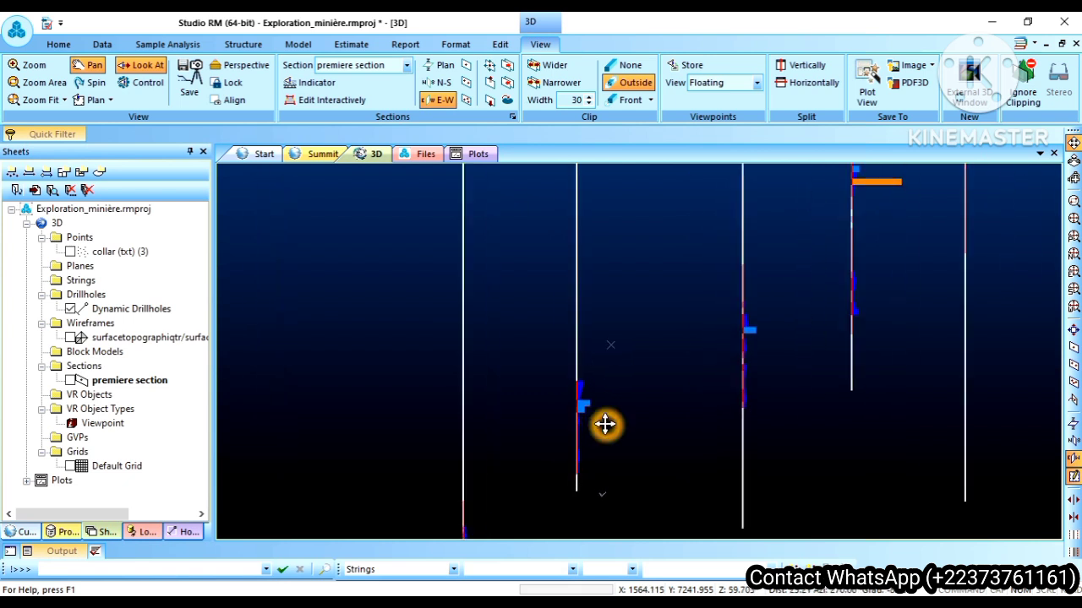
scroll(605, 425, up, 1)
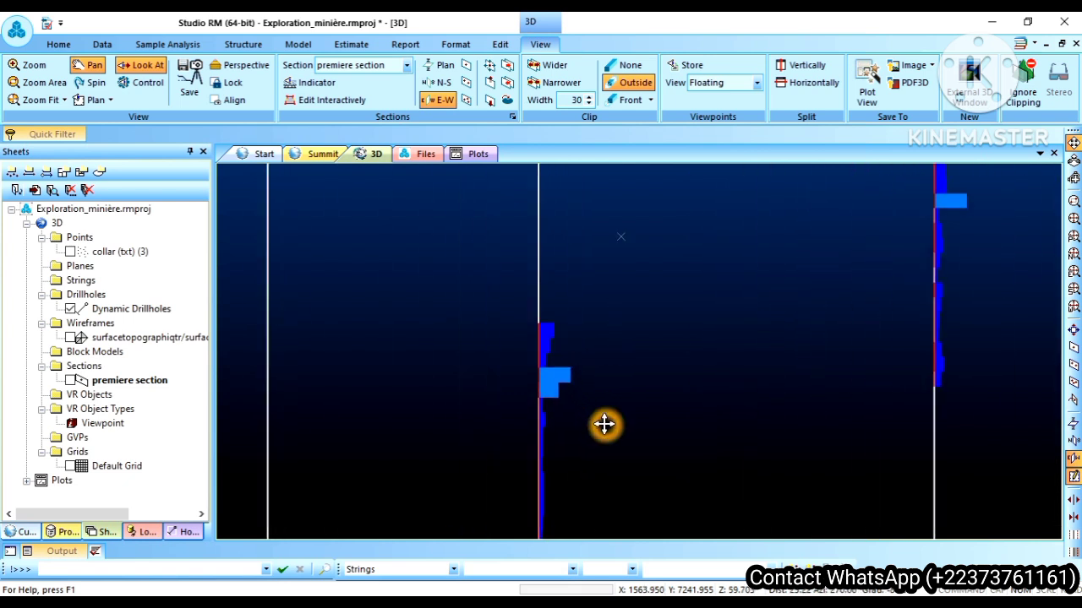
scroll(605, 425, down, 4)
scroll(605, 426, down, 3)
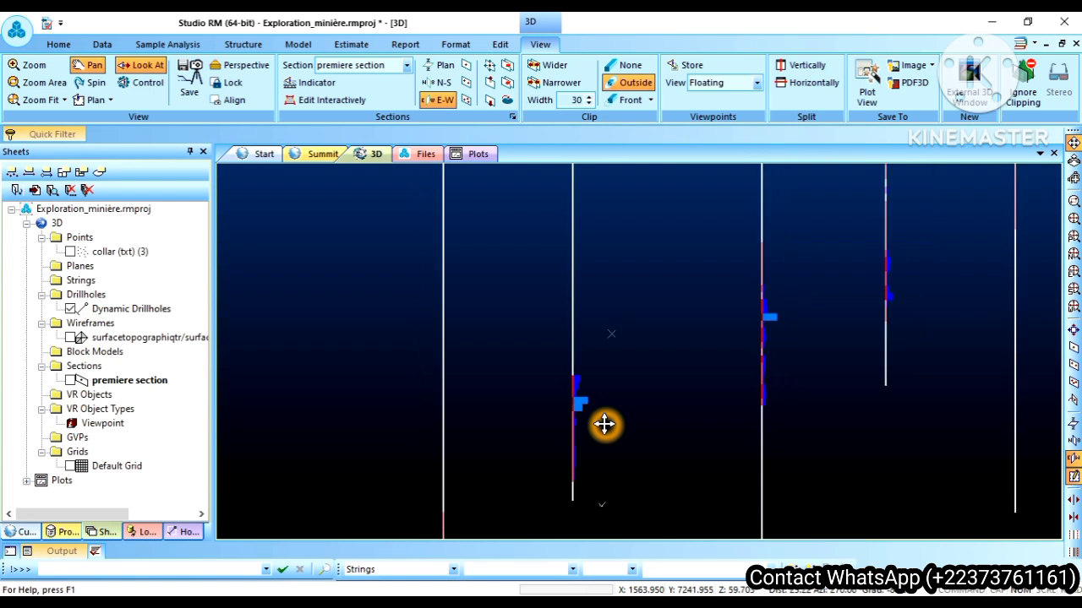
scroll(605, 426, down, 2)
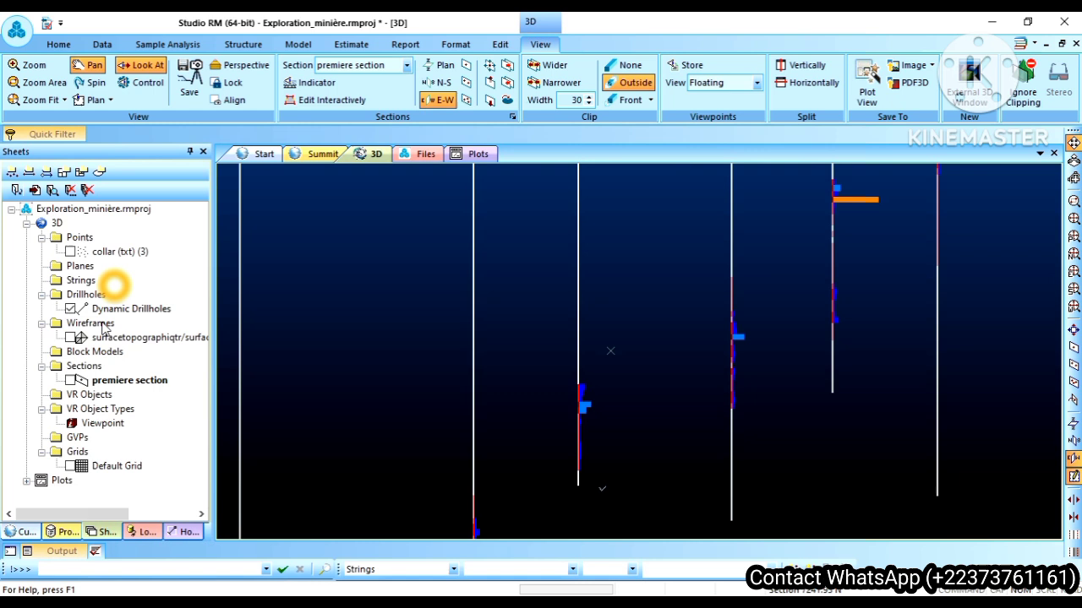
Step: Open the Dynamic Drillholes properties, try the Default Cylinder display option, and set it back to Pixel Line
right_click(124, 310)
click(168, 322)
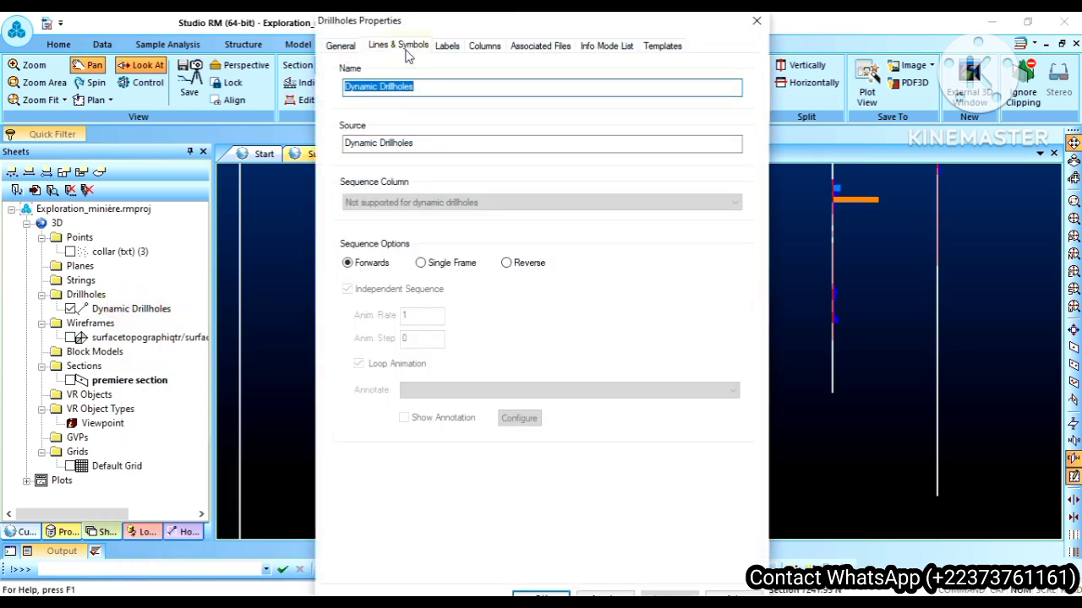
click(405, 49)
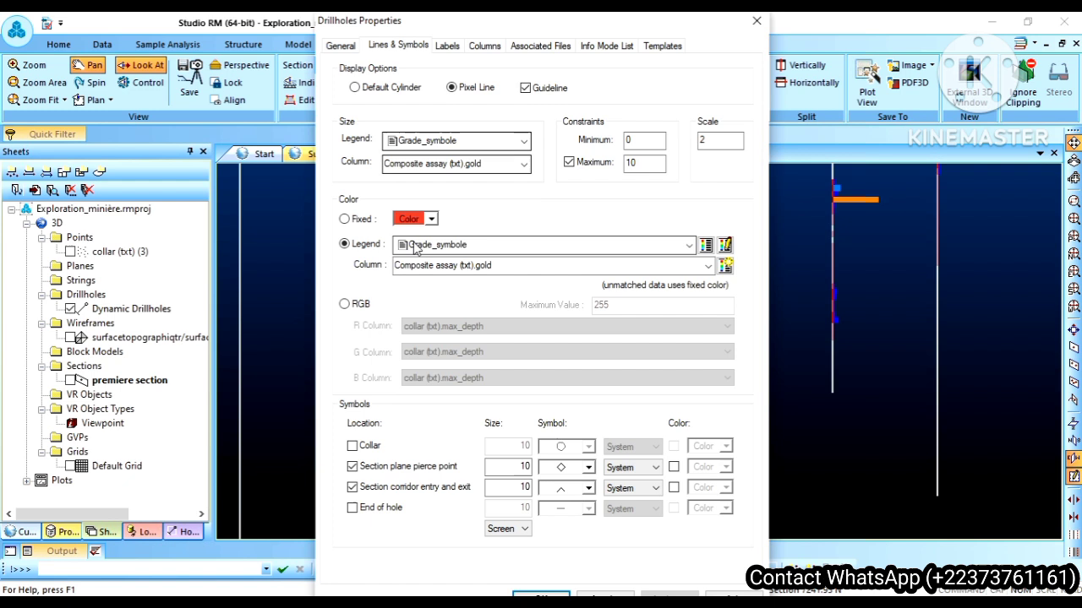
click(413, 274)
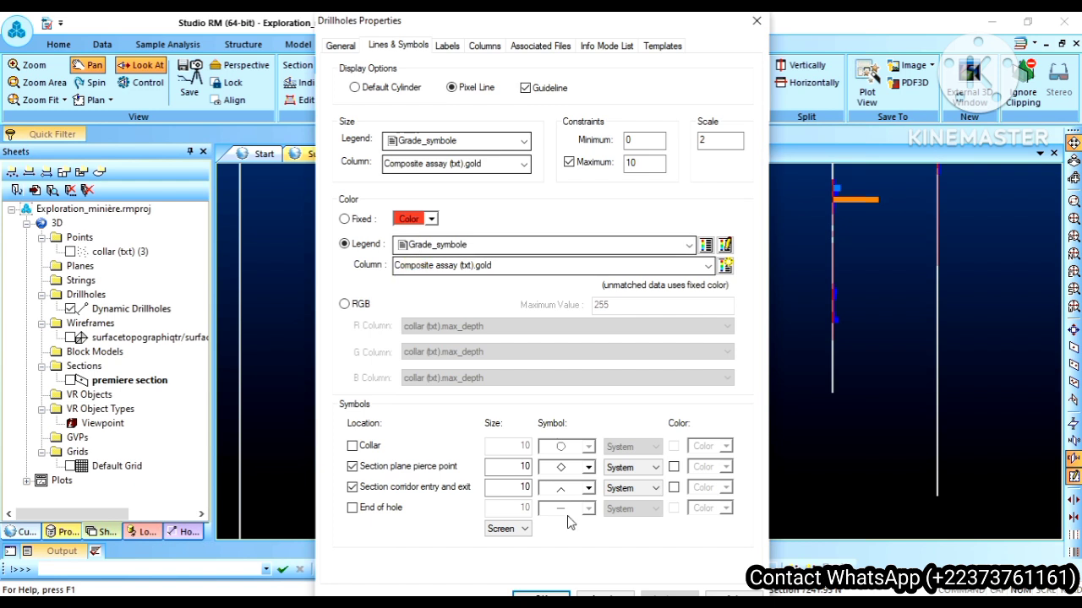
click(354, 88)
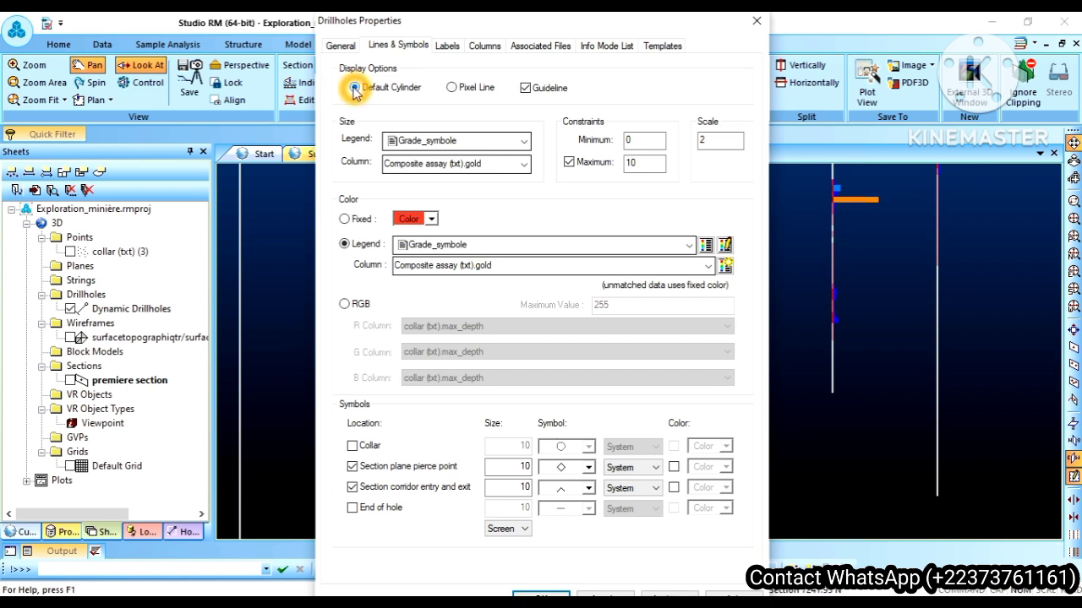
click(452, 89)
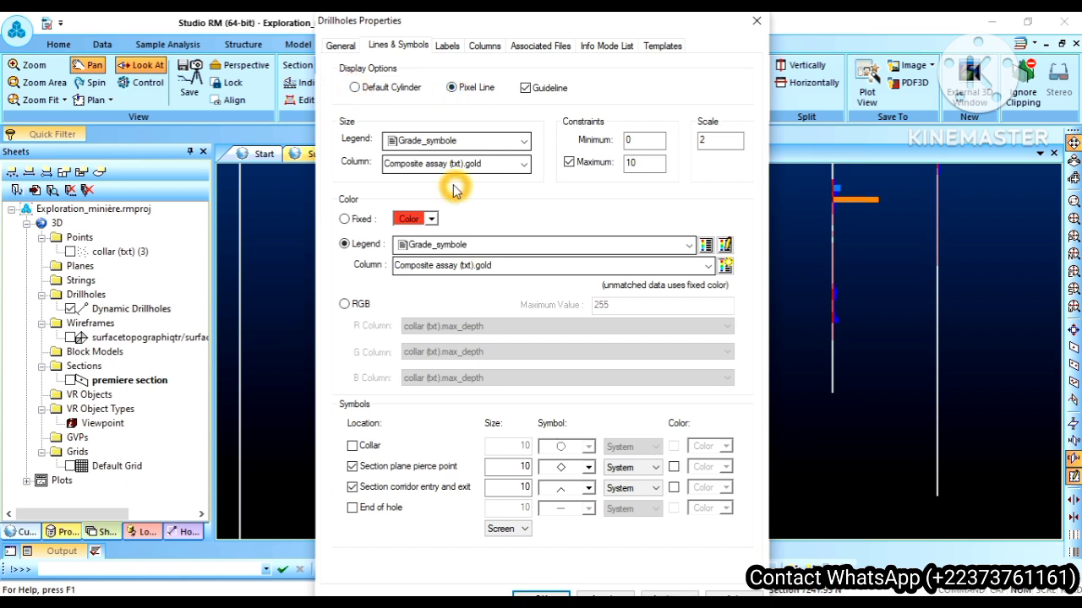
Step: Display the gold labels on the drillhole segments, offset them to the left of the holes, and confirm the properties
click(448, 53)
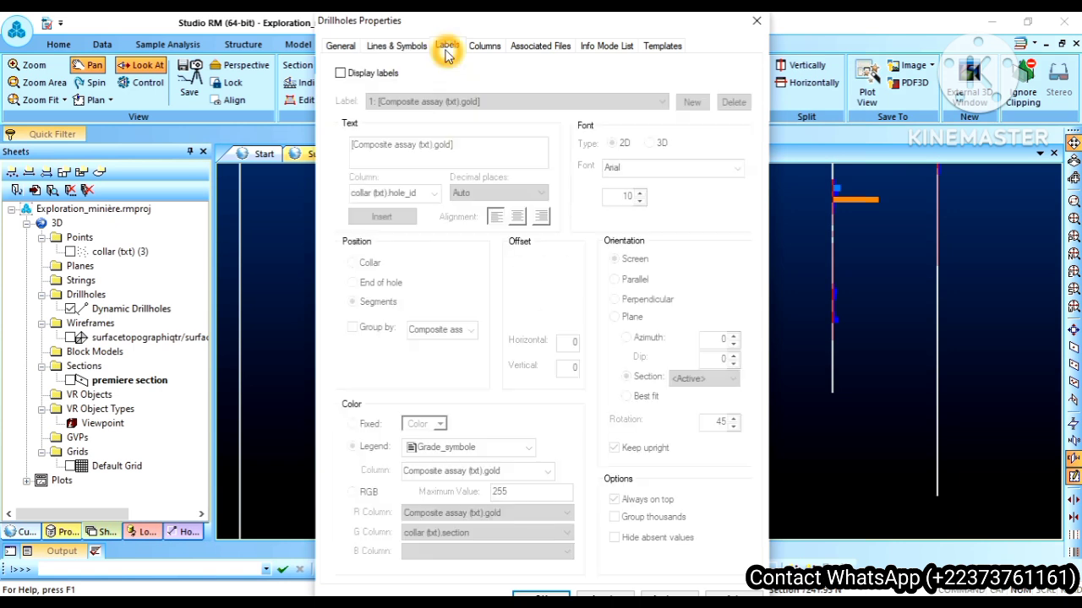
click(340, 74)
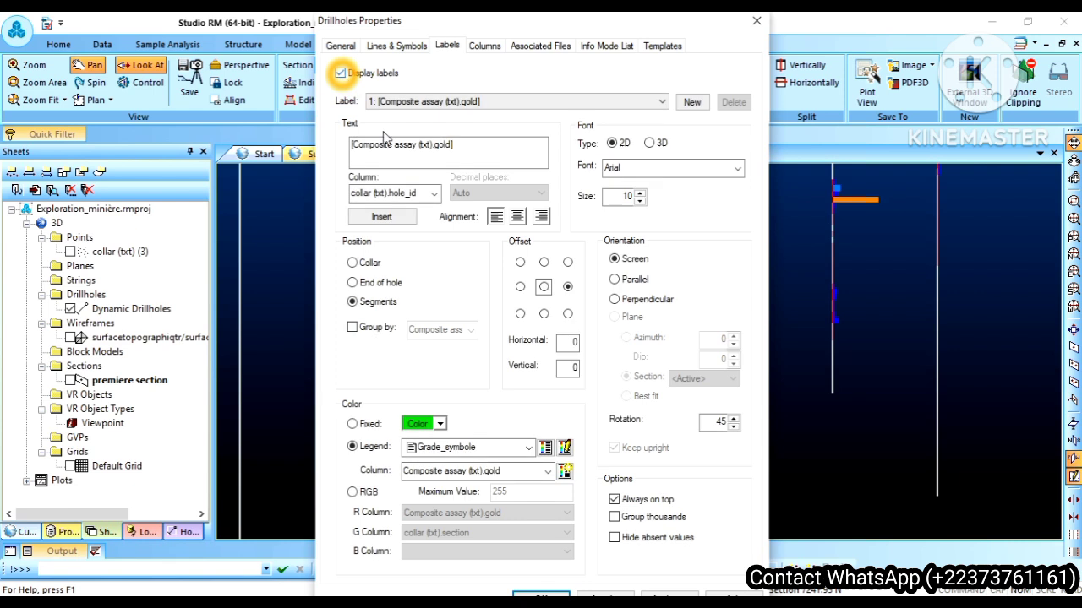
click(461, 150)
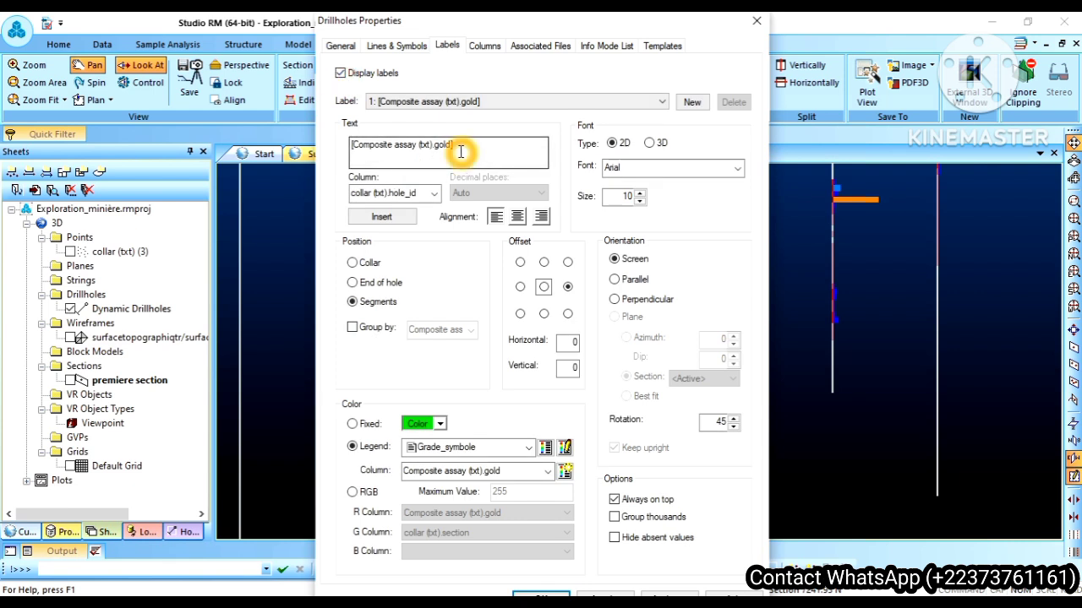
click(509, 374)
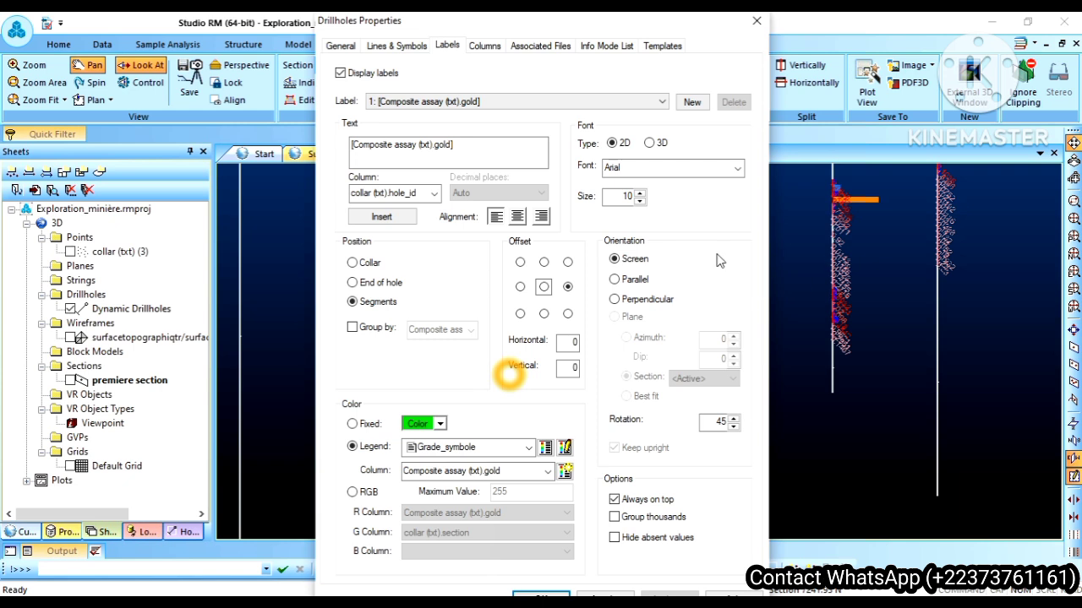
click(520, 287)
click(538, 595)
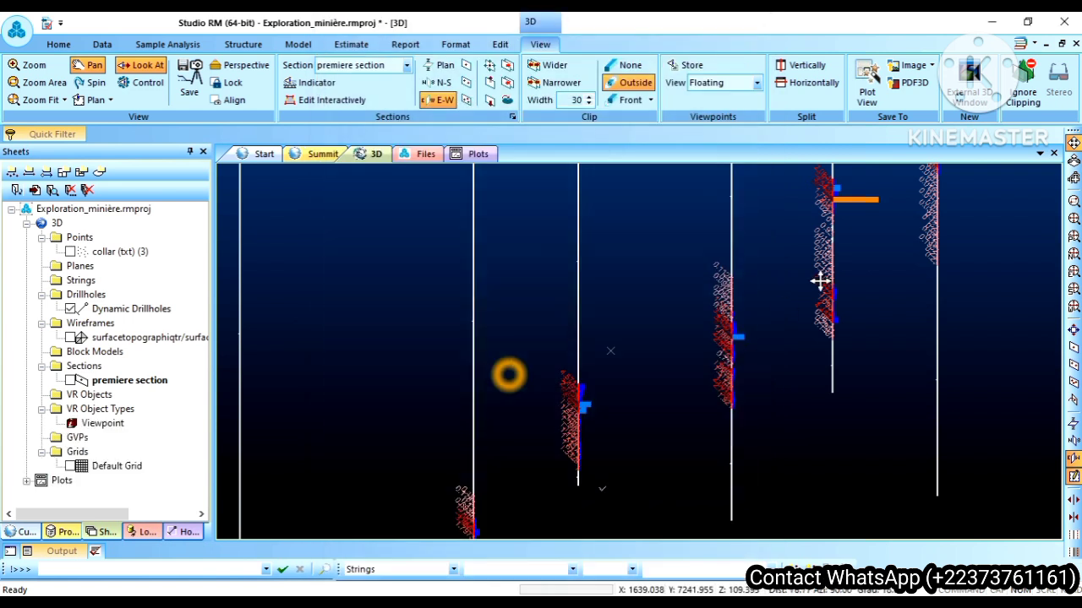
Step: Examine the gold labels beside the histograms along the drillholes in the section view, close up and across neighbouring holes
scroll(820, 281, up, 6)
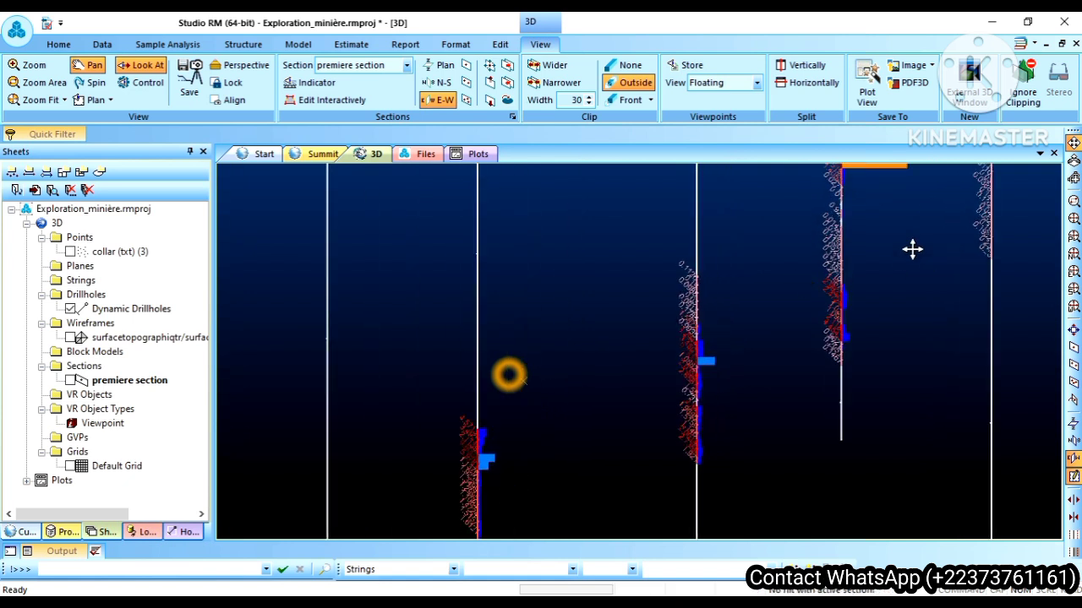
drag(913, 248, 770, 415)
scroll(766, 357, up, 5)
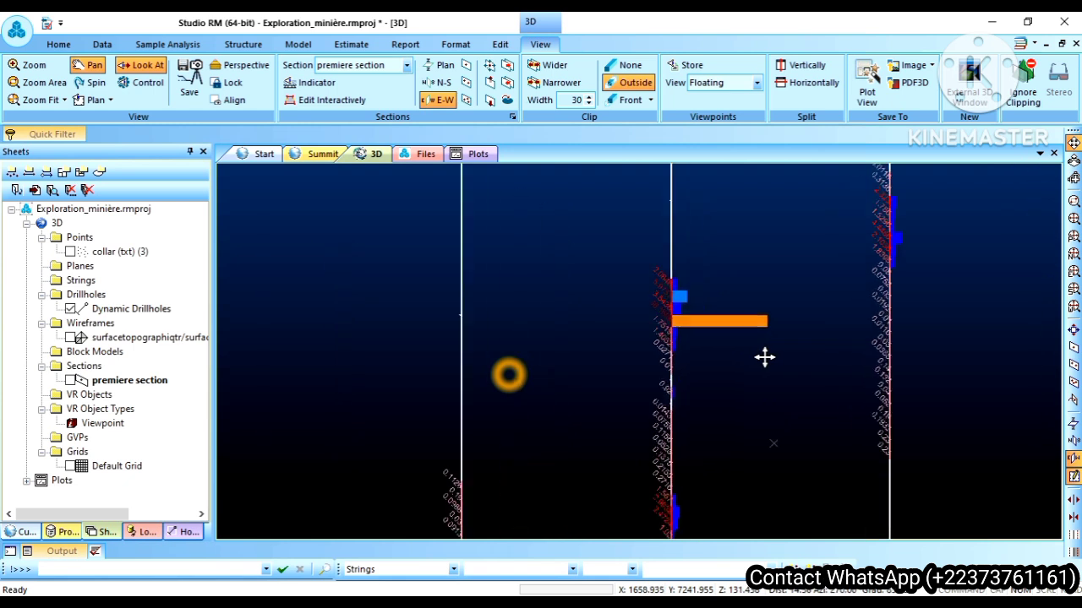
scroll(765, 357, up, 4)
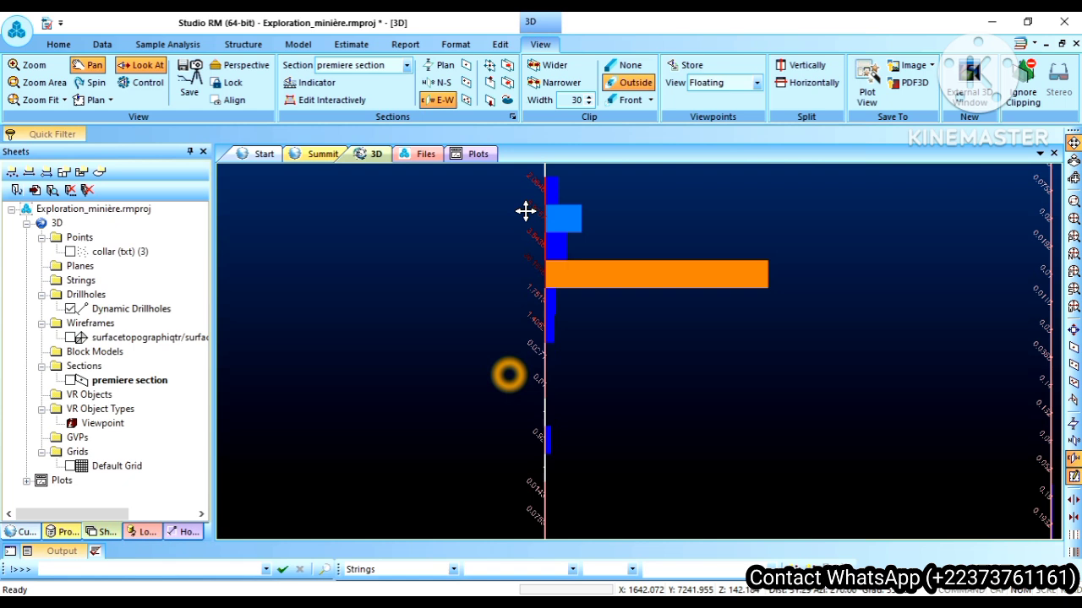
scroll(482, 355, up, 1)
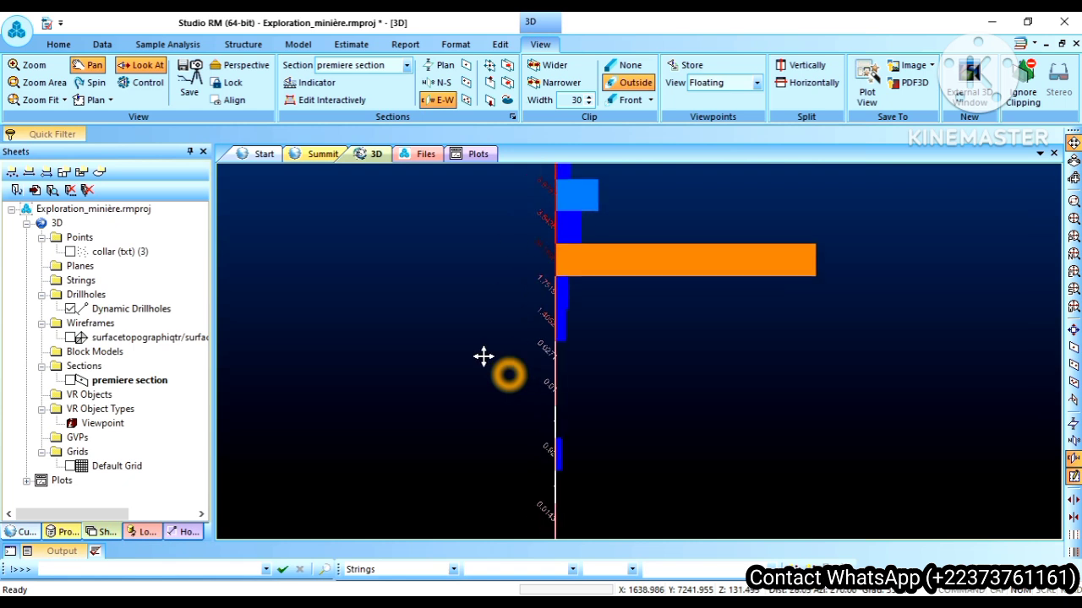
scroll(483, 356, down, 5)
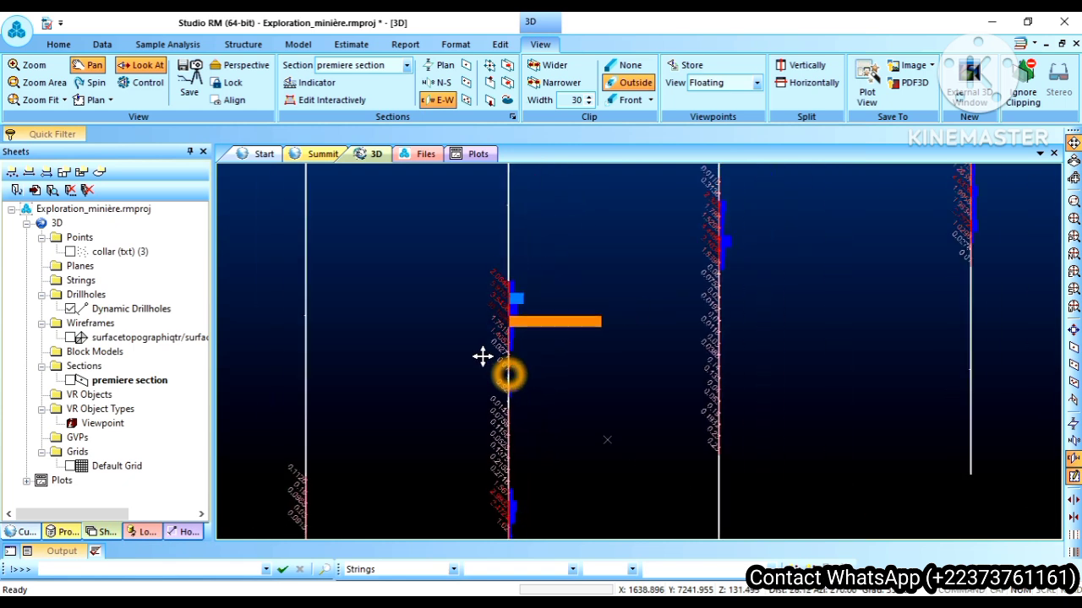
scroll(482, 356, down, 1)
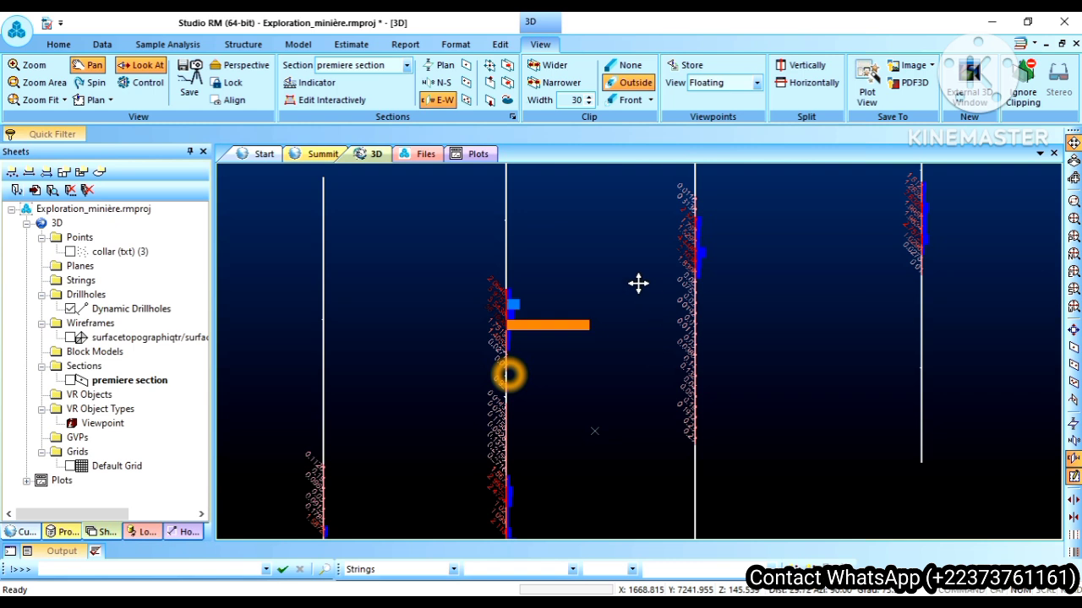
Step: Reopen the Dynamic Drillholes properties and turn off the label display
right_click(116, 312)
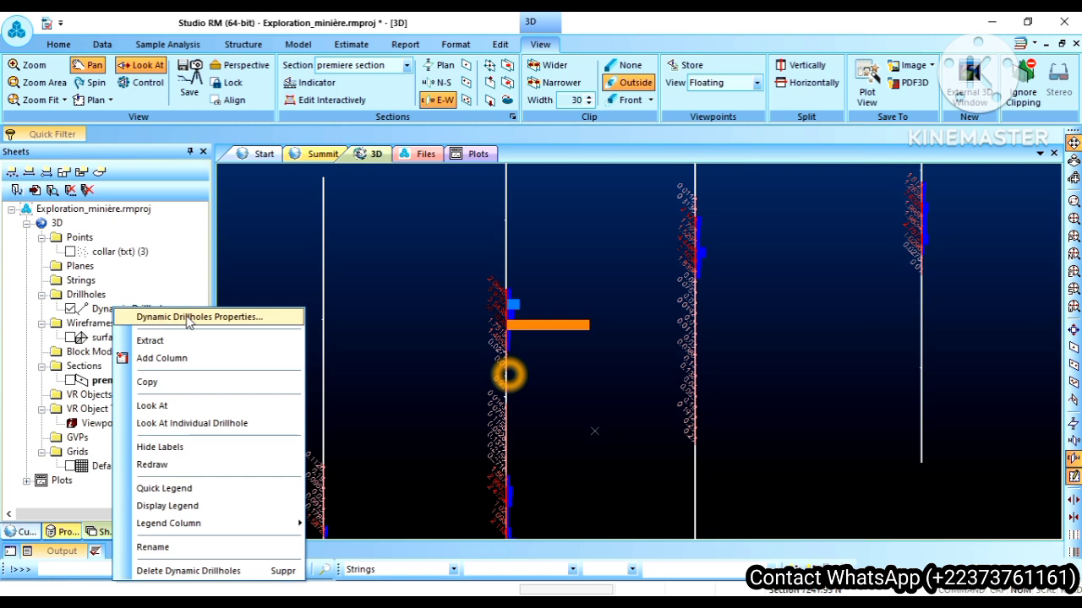
click(188, 319)
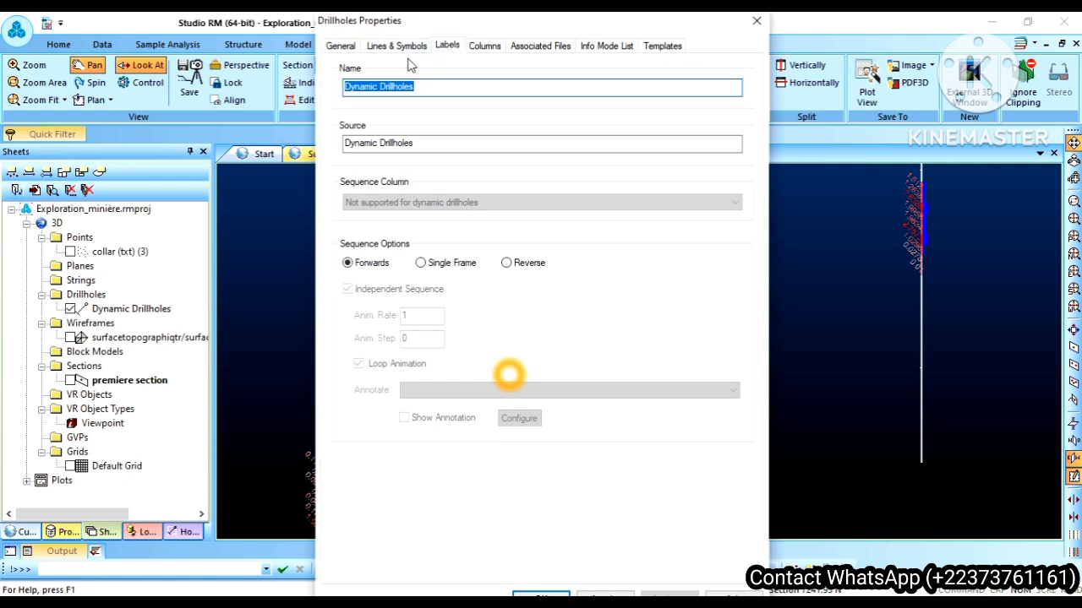
click(446, 47)
click(340, 74)
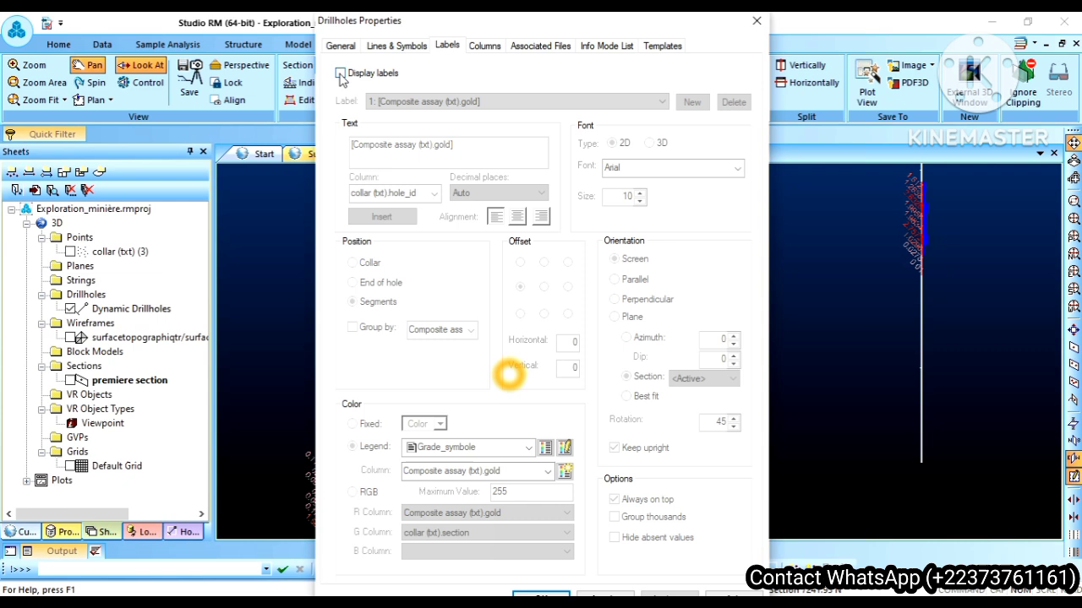
Step: Format the downhole gold column with the Text style, apply it, and confirm the column format
click(484, 47)
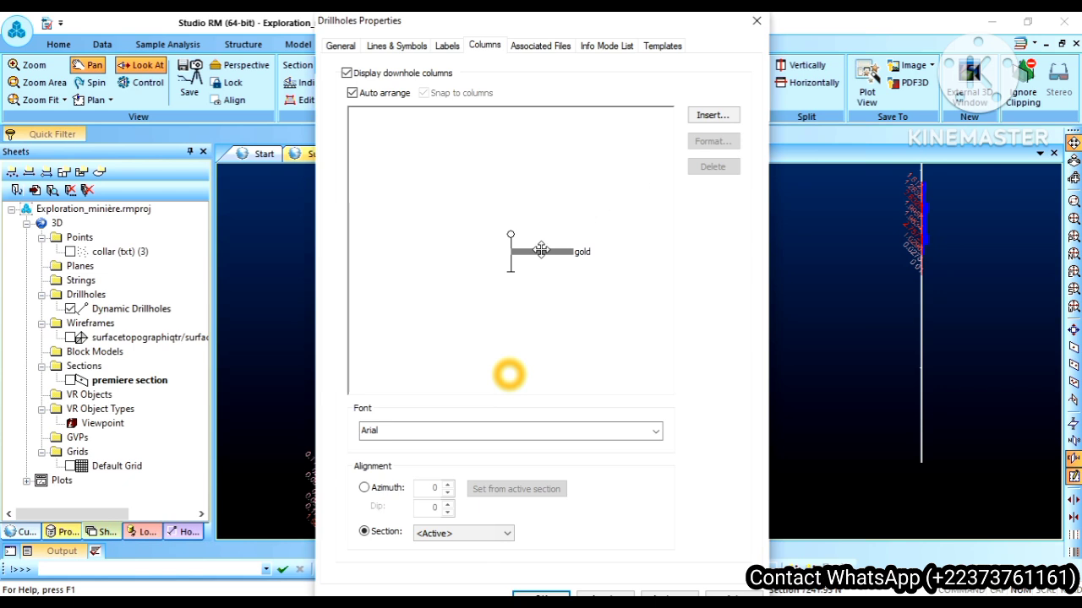
click(543, 256)
click(702, 145)
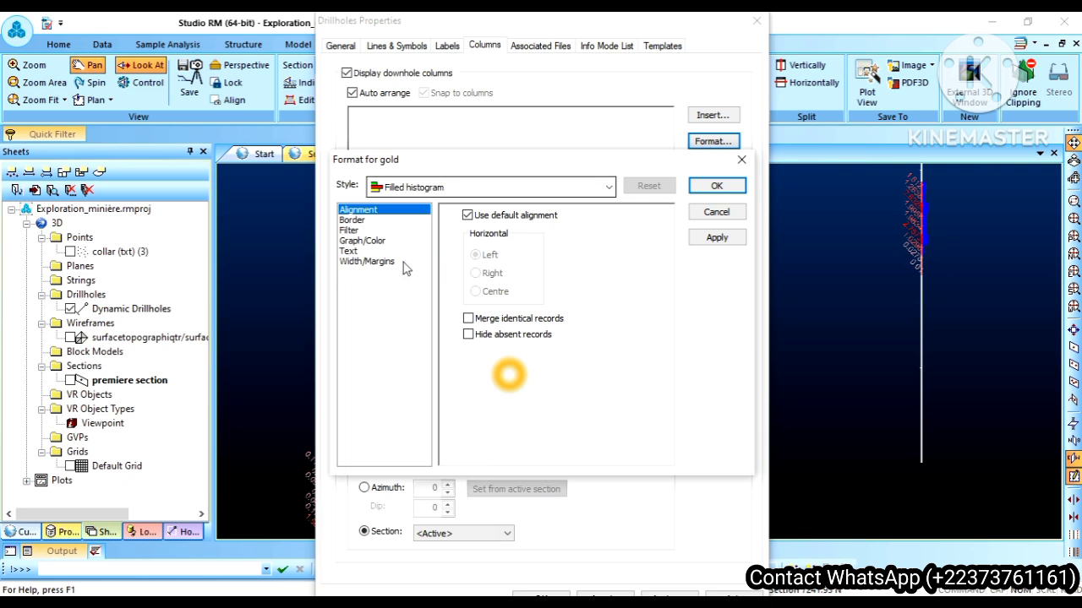
click(424, 187)
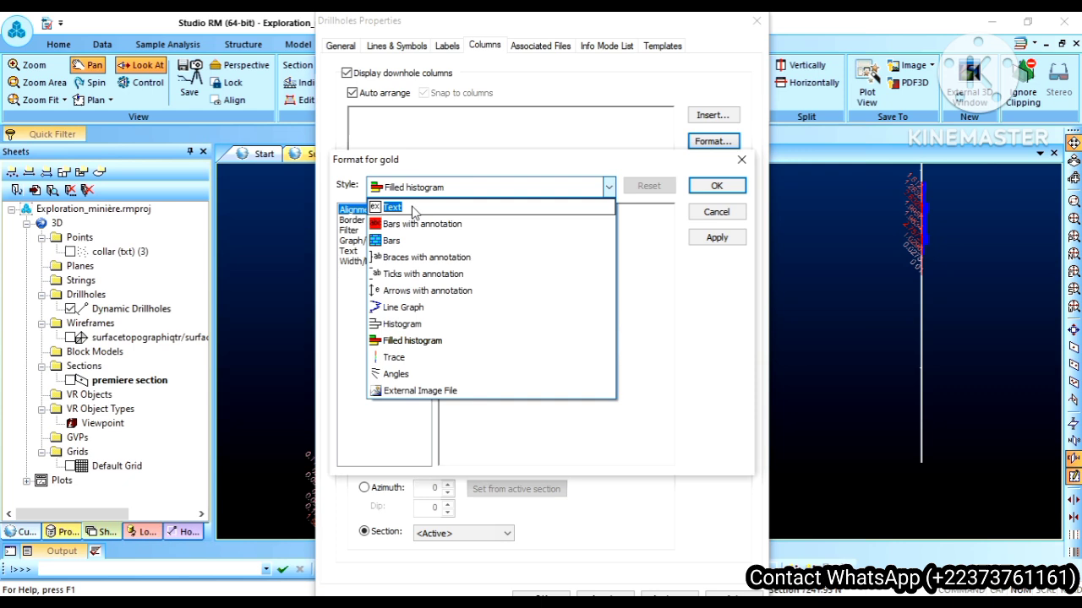
click(414, 208)
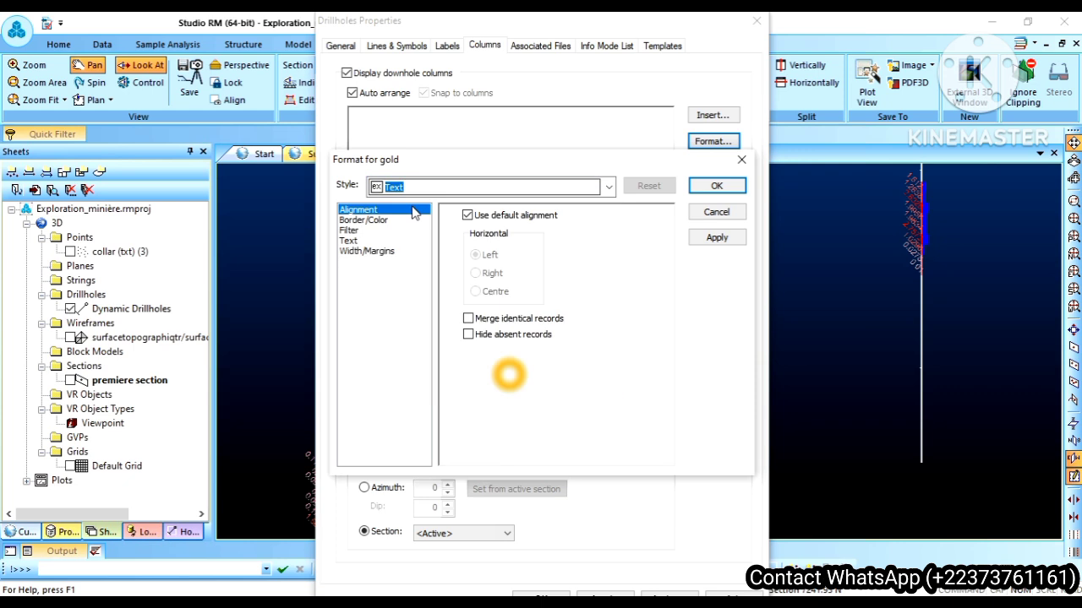
click(715, 239)
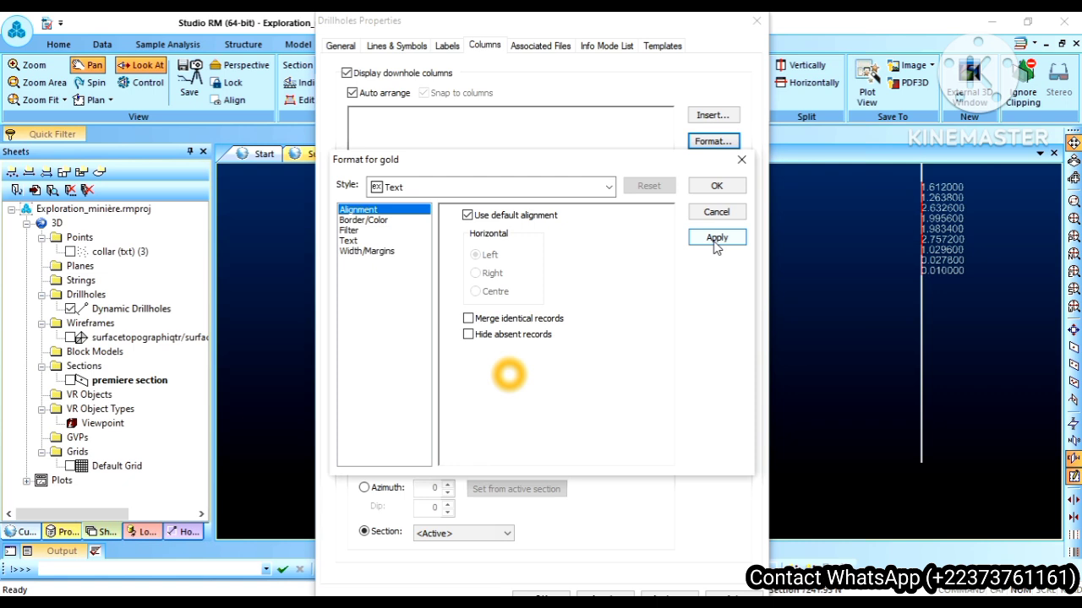
click(715, 239)
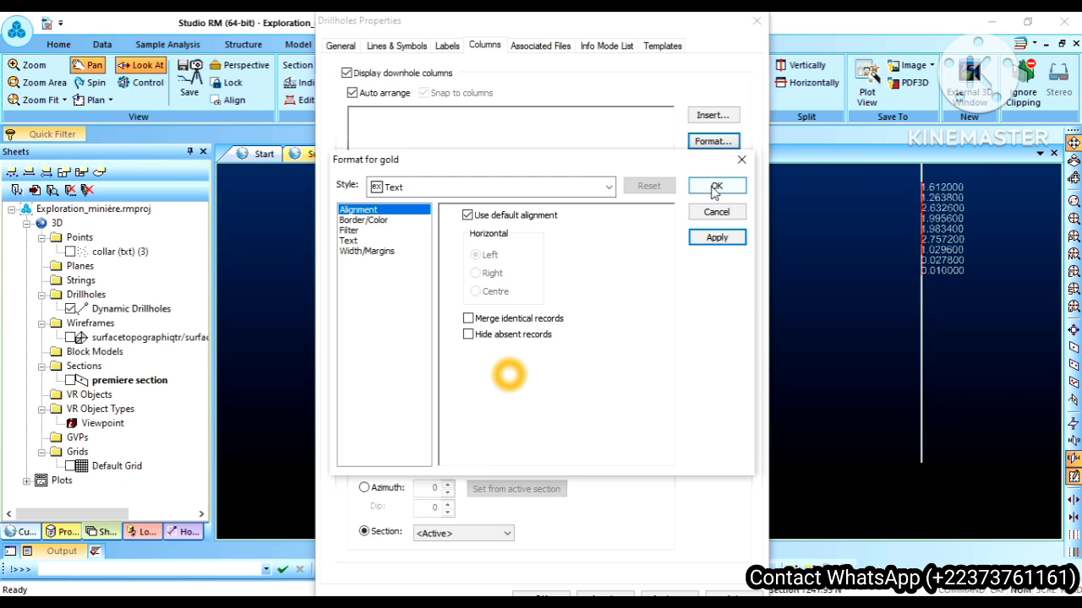
click(717, 186)
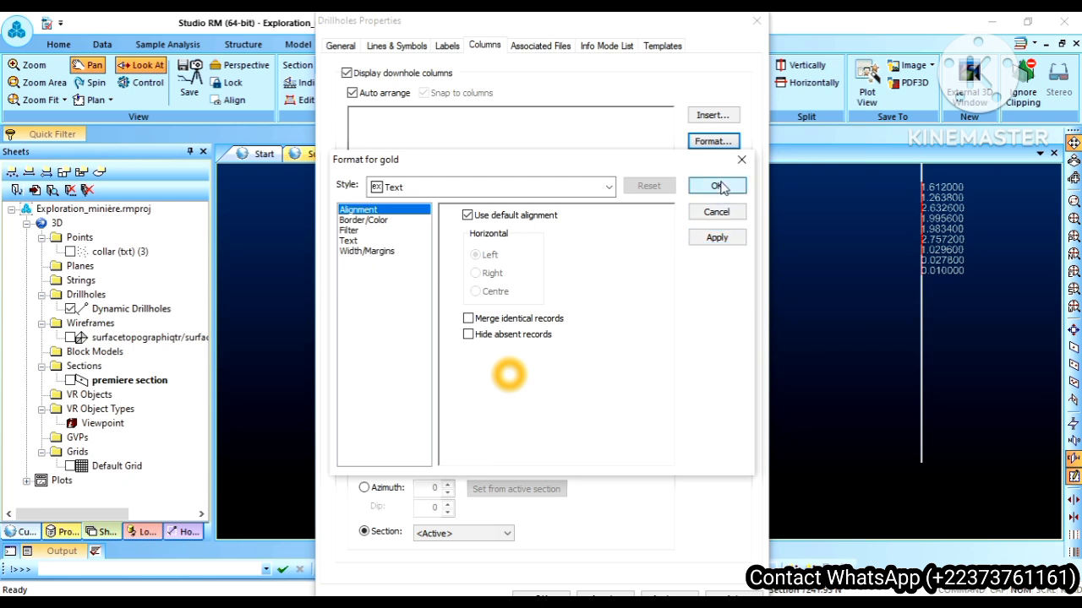
Step: Insert a new data column for the rock field from the GEOLOGY (txt) table and apply its Text style
click(708, 116)
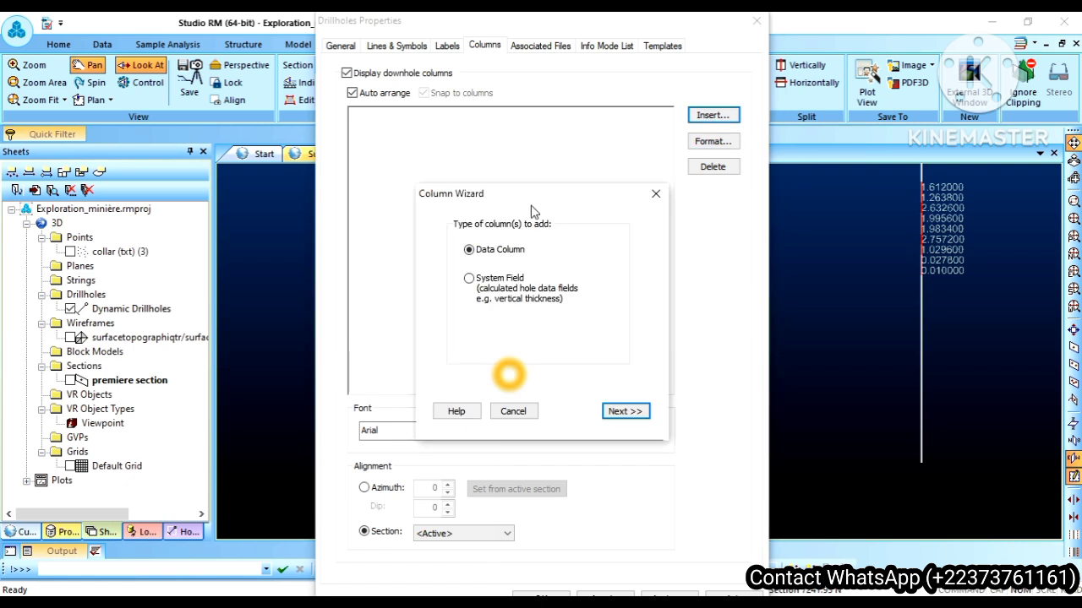
click(626, 412)
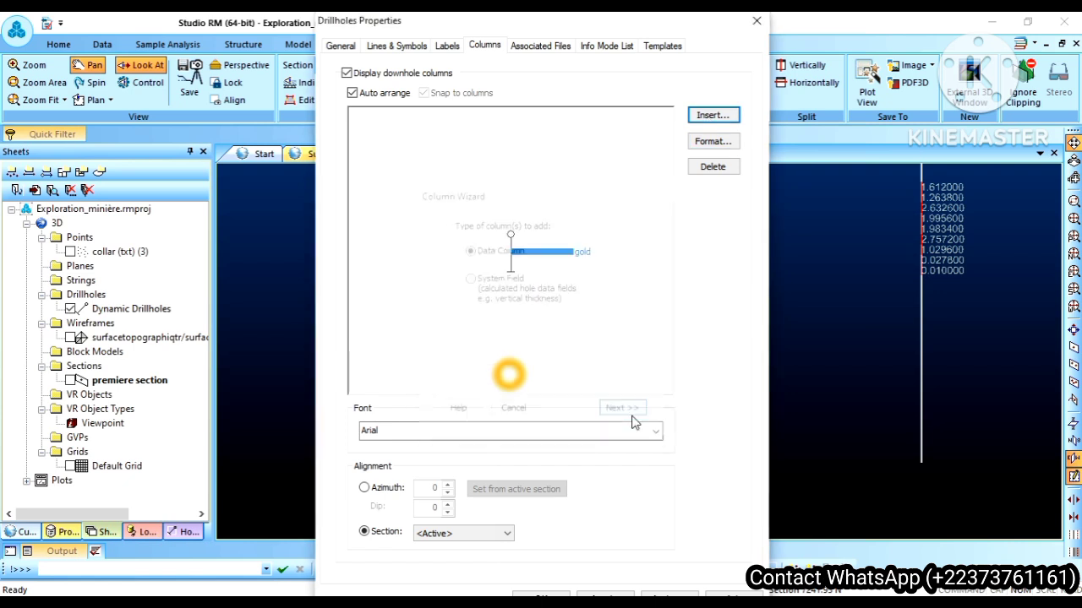
click(462, 306)
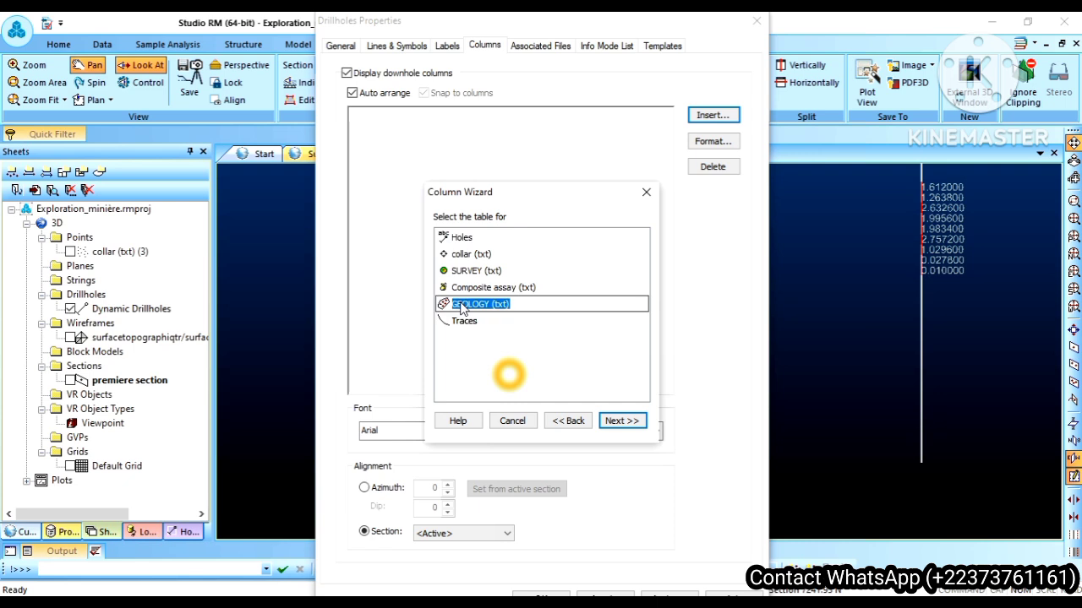
click(621, 422)
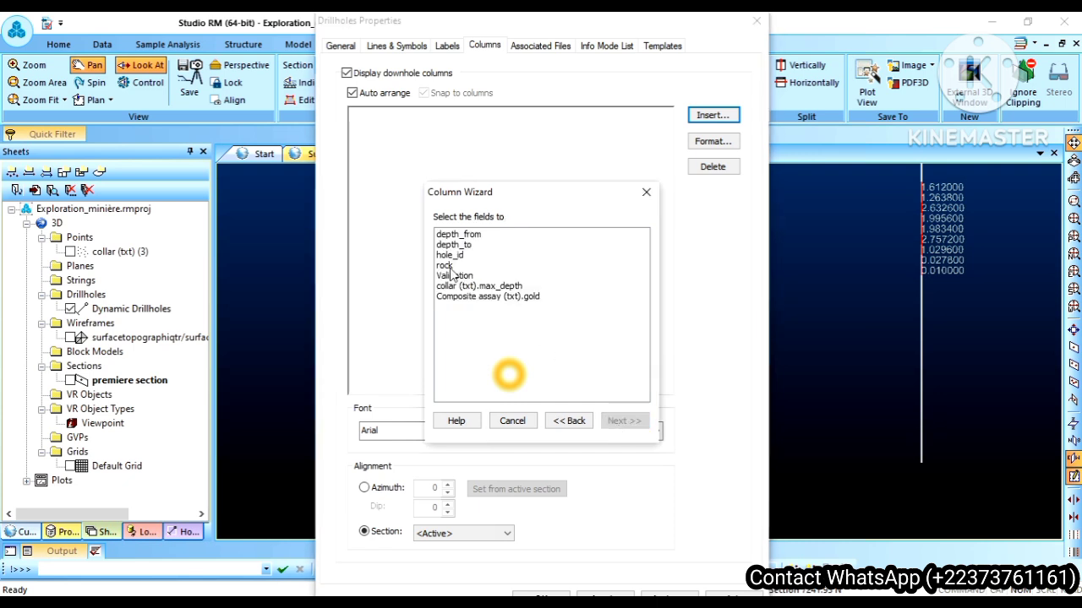
click(445, 266)
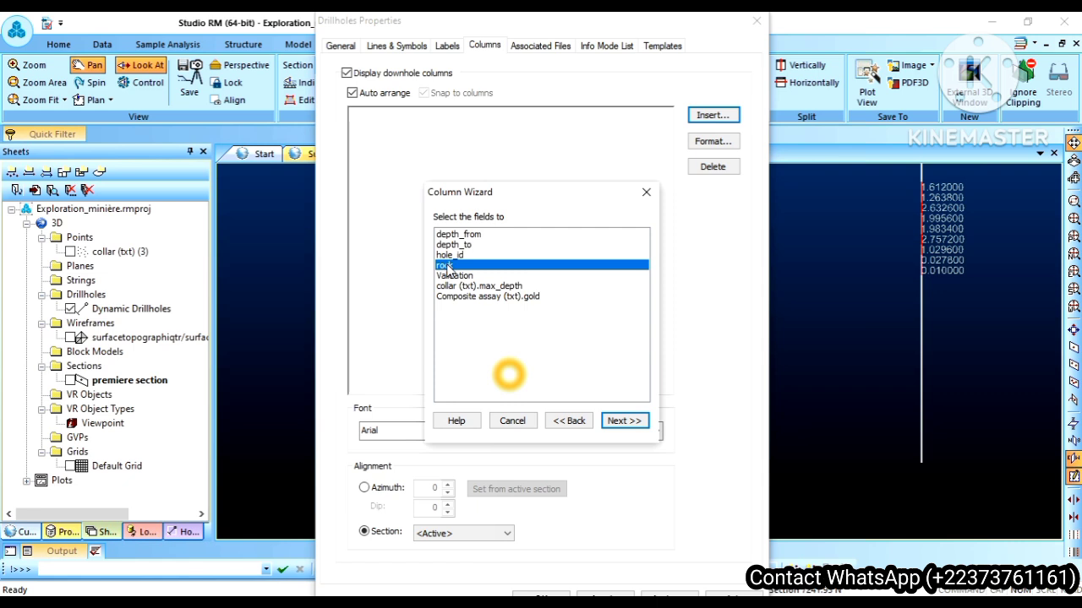
click(624, 420)
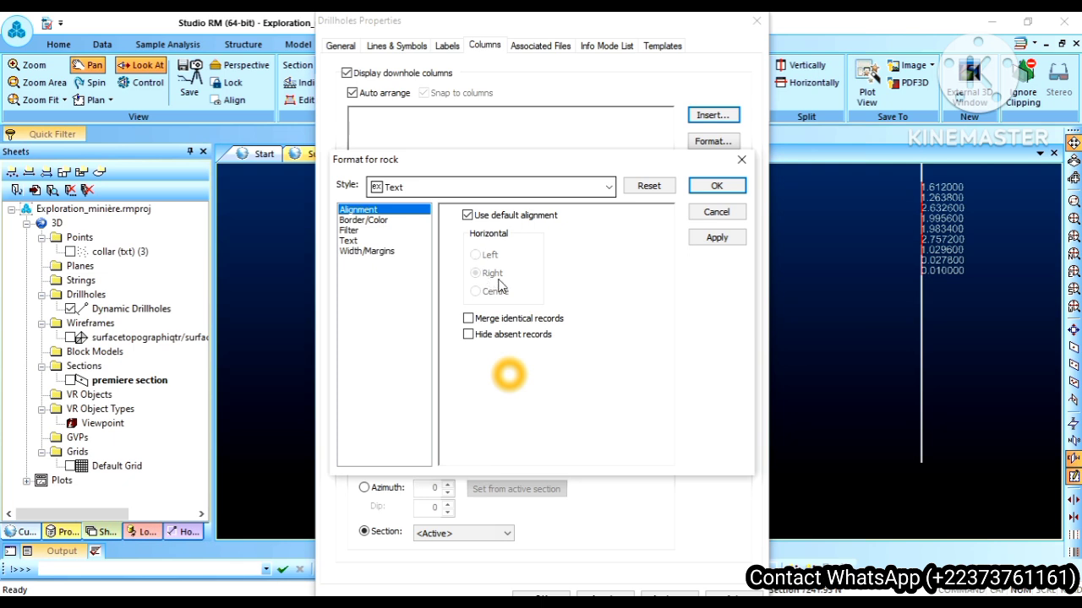
click(702, 241)
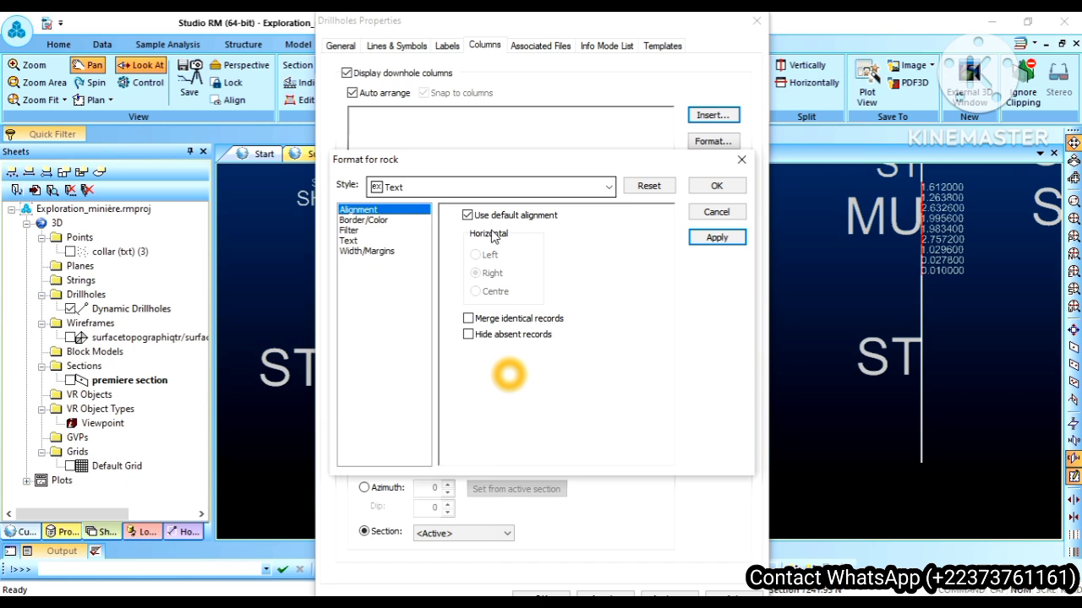
Step: Override the default font size of the rock column text with 5 and apply it
click(347, 241)
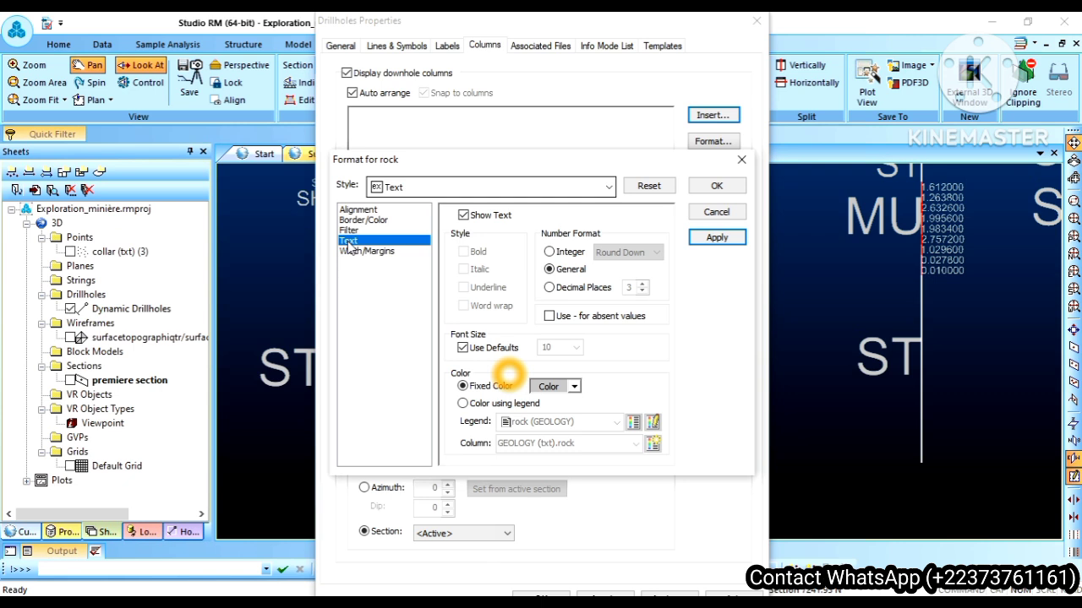
click(462, 348)
click(576, 347)
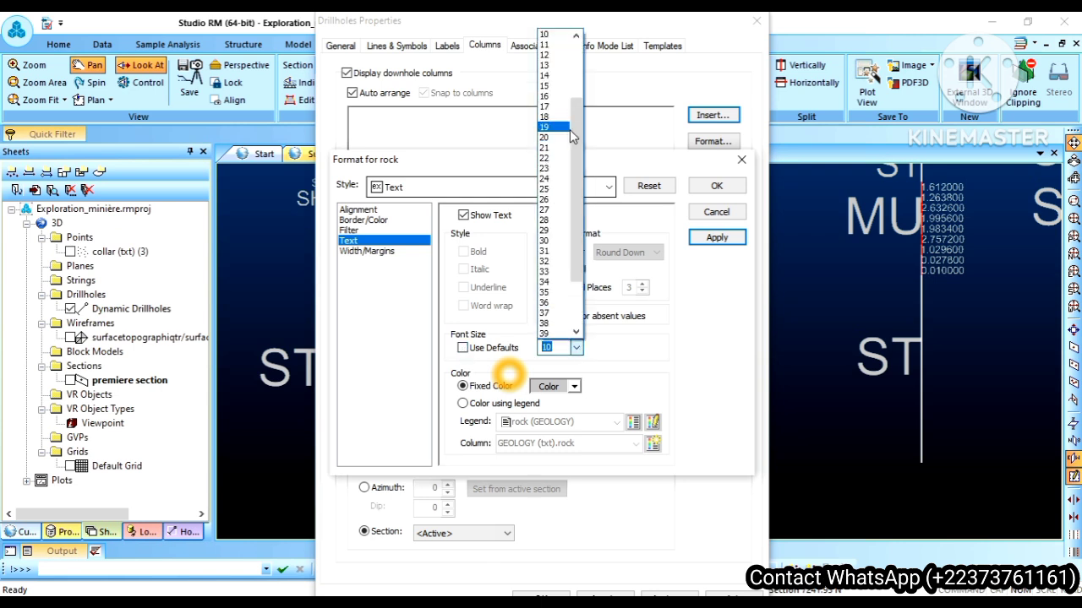
drag(571, 130, 579, 87)
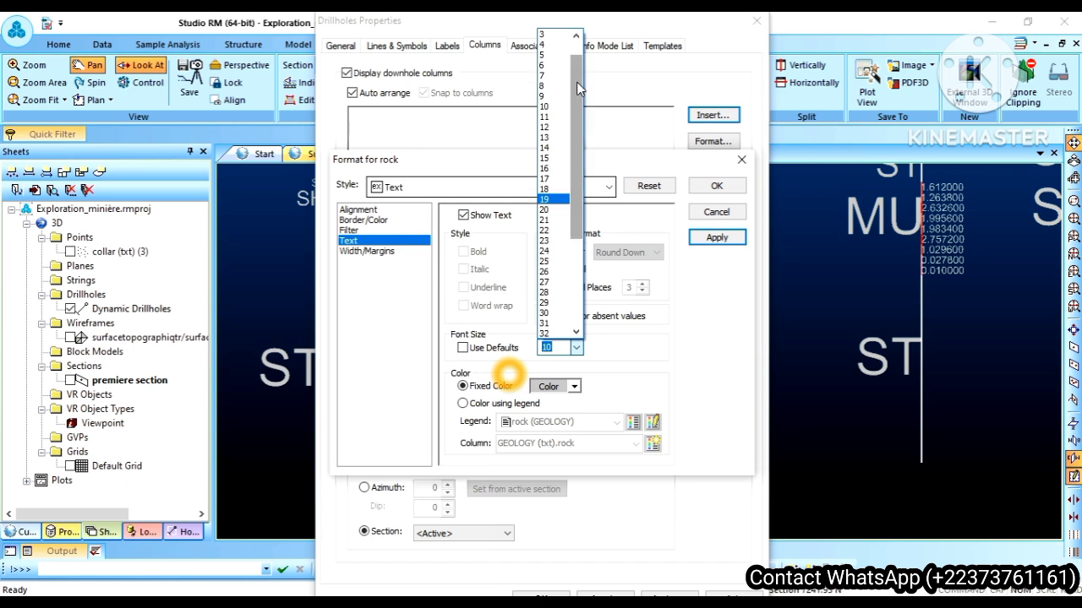
click(550, 57)
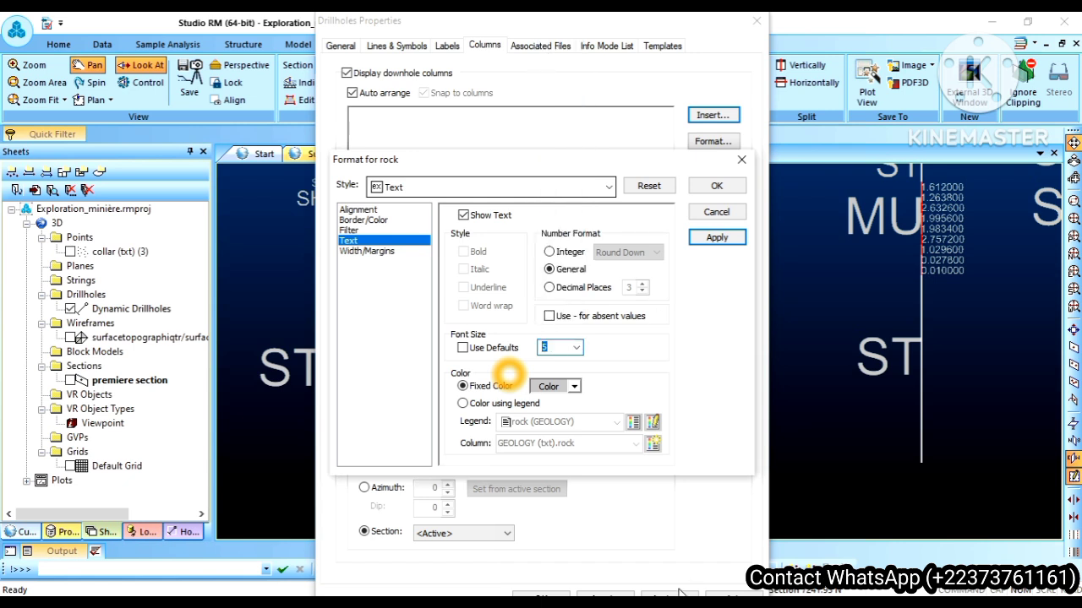
click(710, 239)
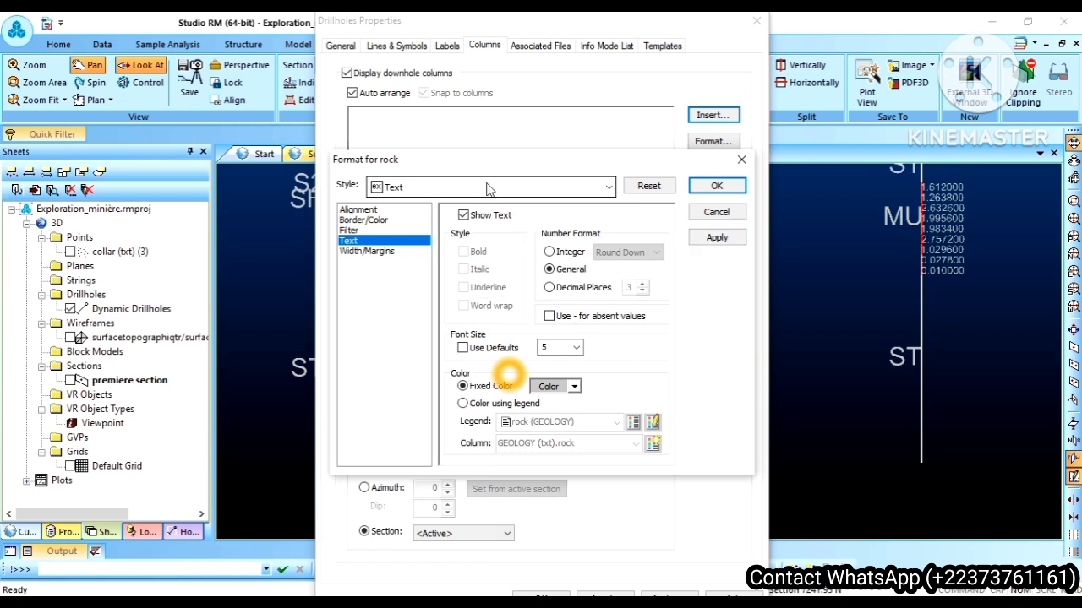
Step: Set the rock column's text font size to 4 and apply it
click(576, 349)
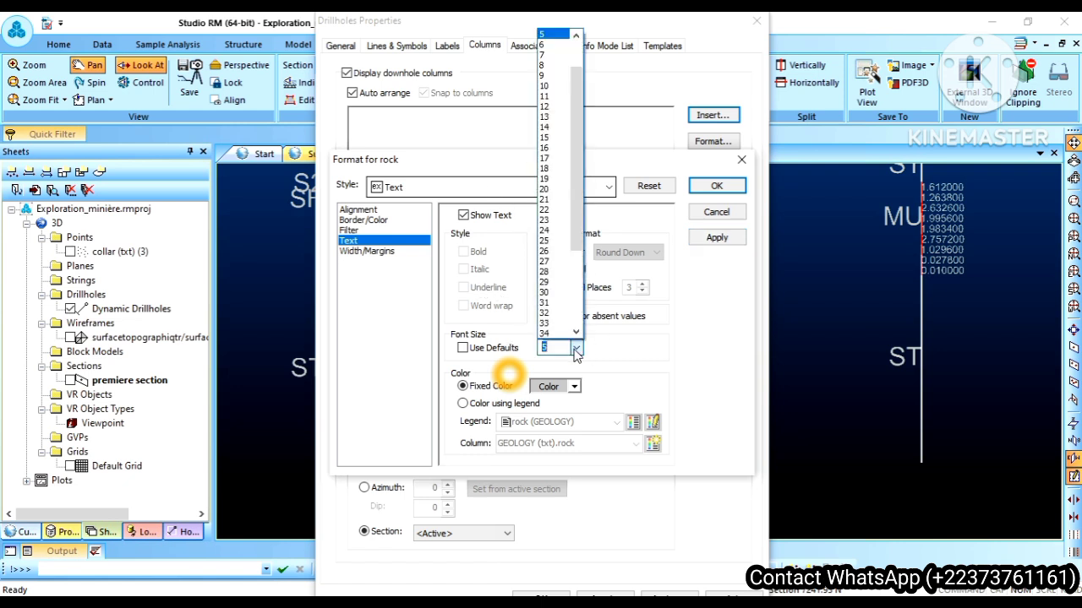
scroll(565, 42, up, 3)
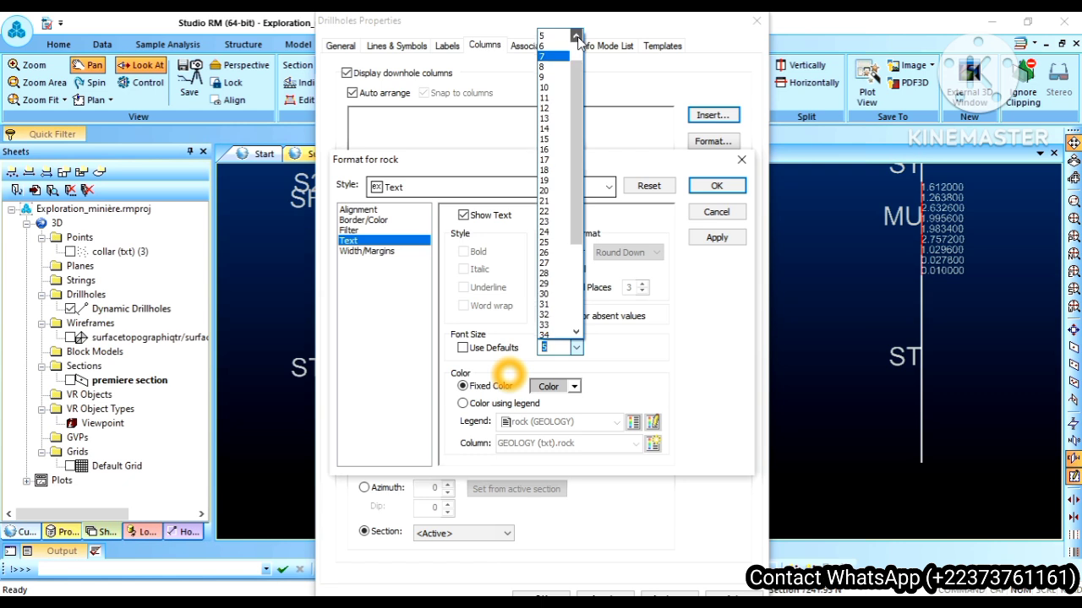
click(549, 55)
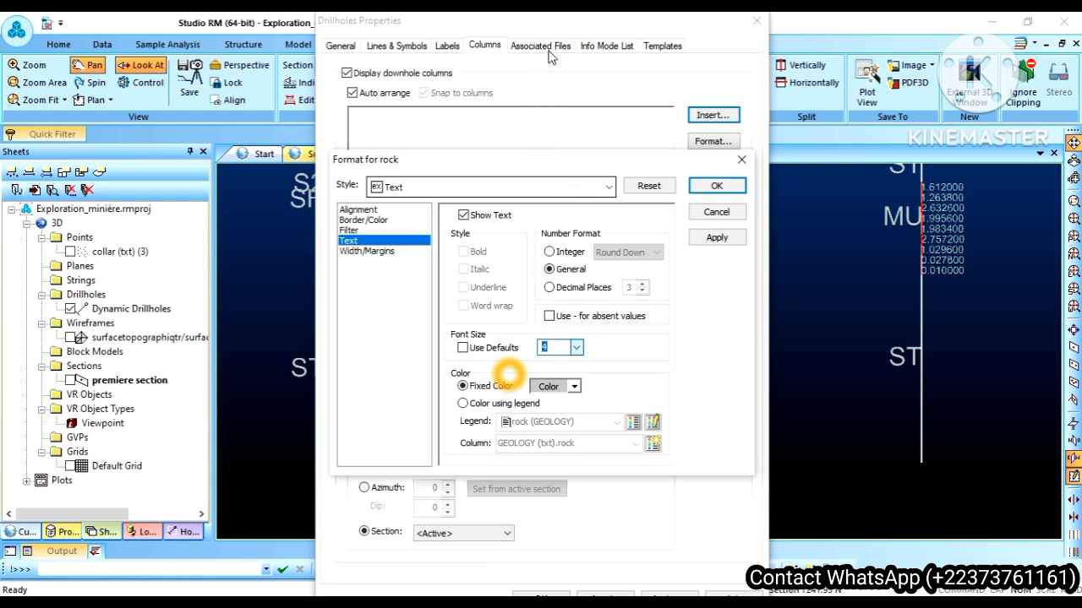
click(719, 237)
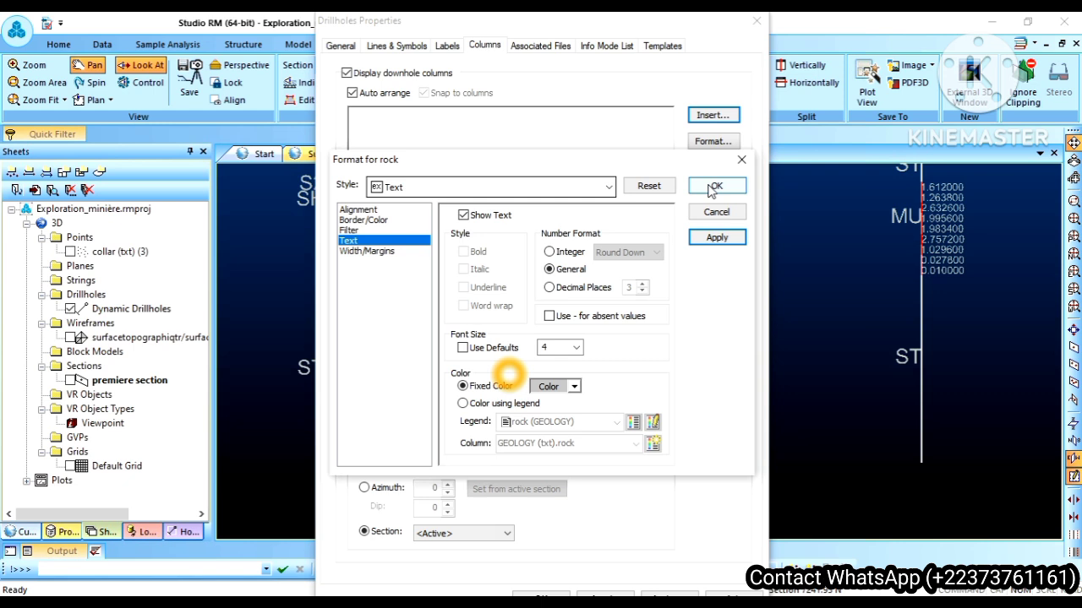
Step: Give the rock column fill legend linestyle borders and a fill coloured by the rock (GEOLOGY) legend, and apply it
click(349, 230)
click(359, 220)
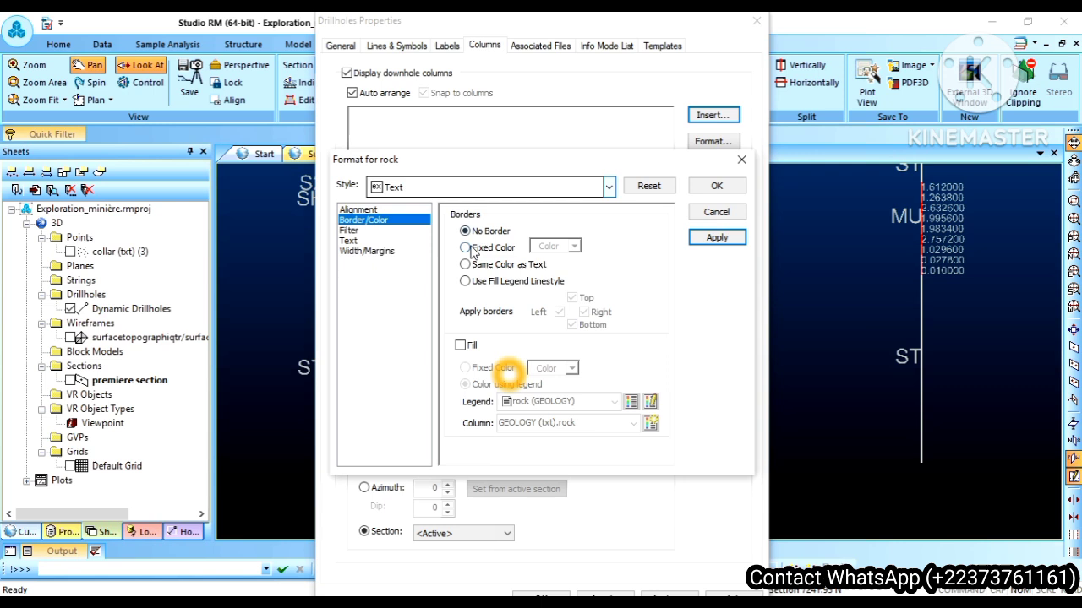
click(464, 282)
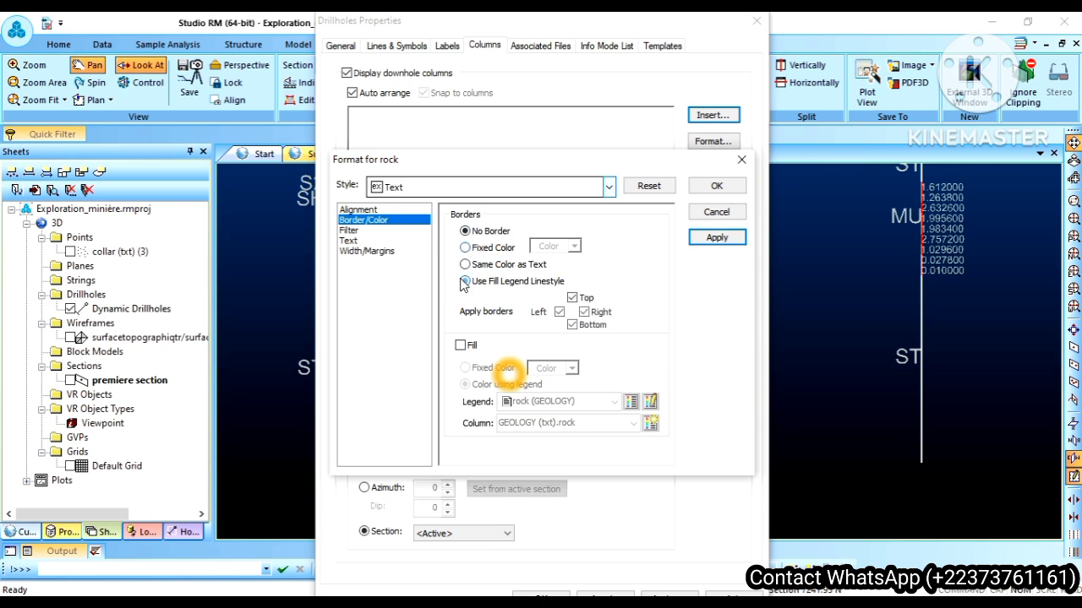
click(460, 346)
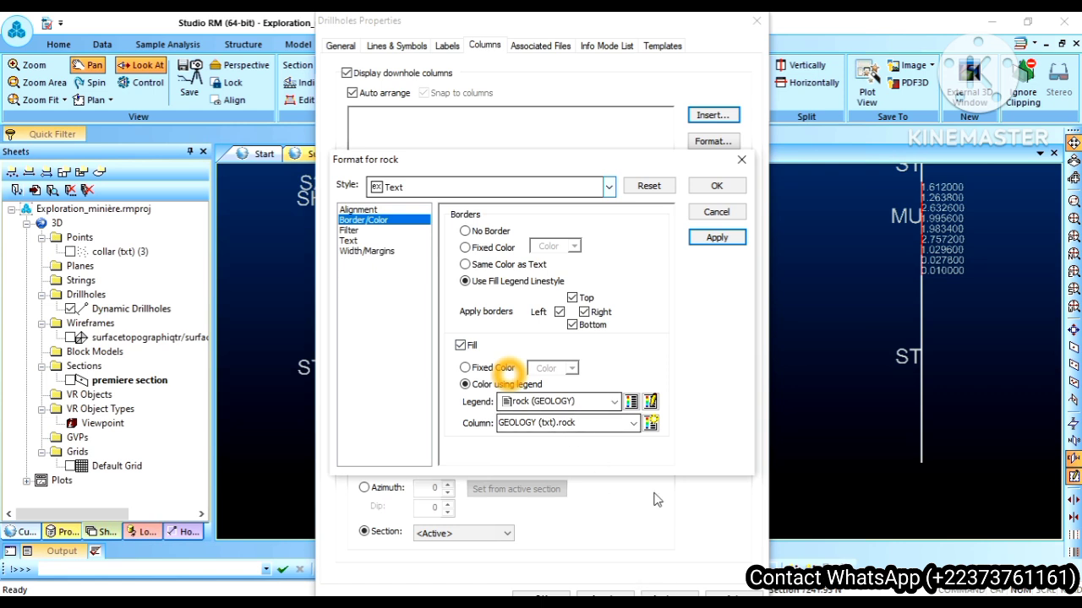
click(720, 239)
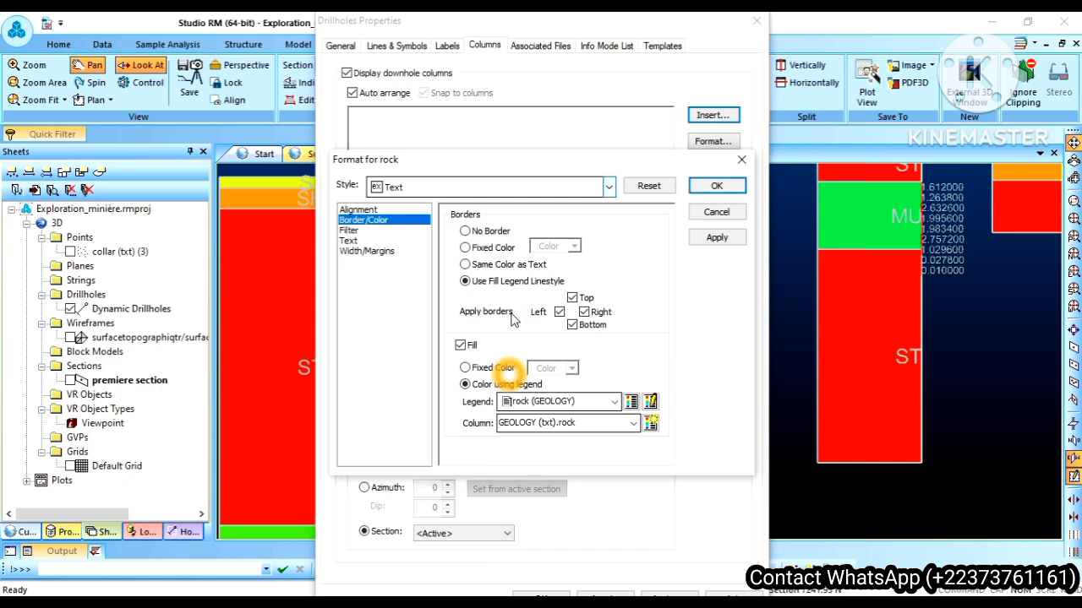
Step: Remove the top, bottom, left and right borders from the rock column, apply the change and confirm the column format
click(582, 312)
click(723, 241)
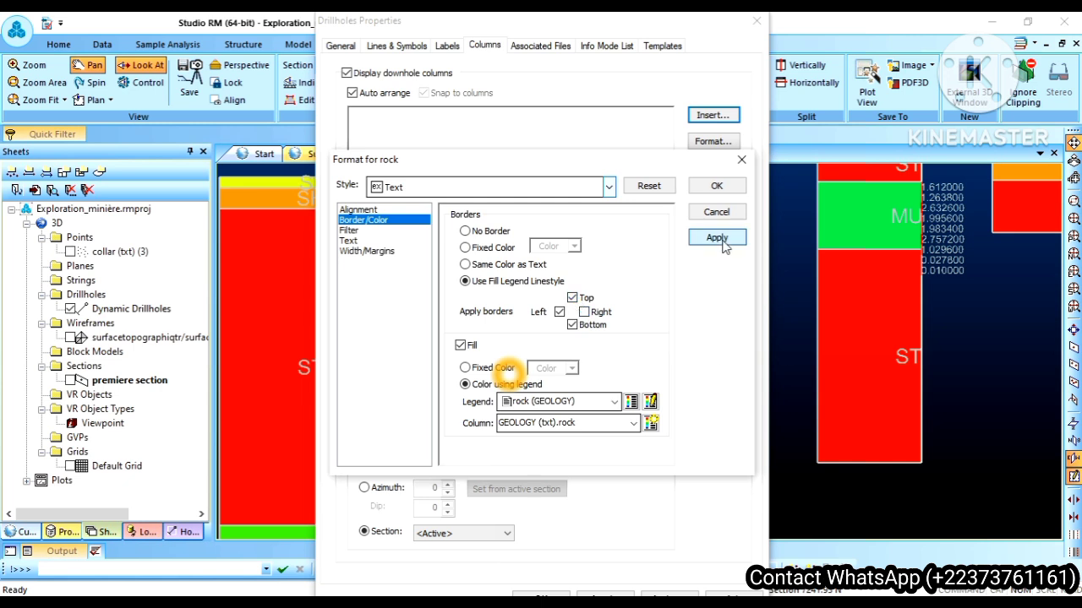
click(572, 325)
click(572, 325)
click(572, 297)
click(715, 239)
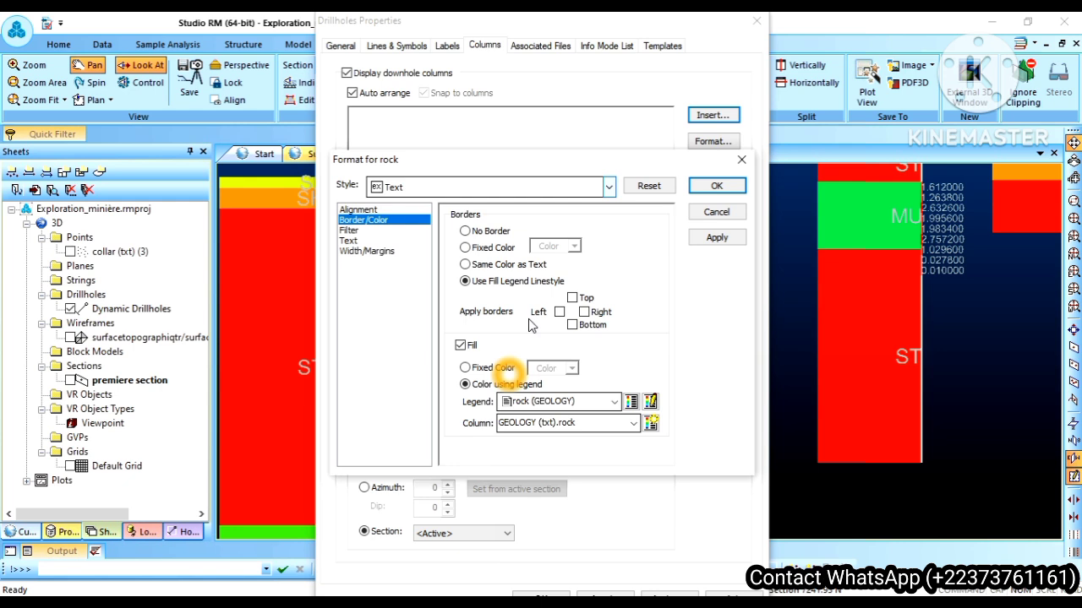
click(715, 241)
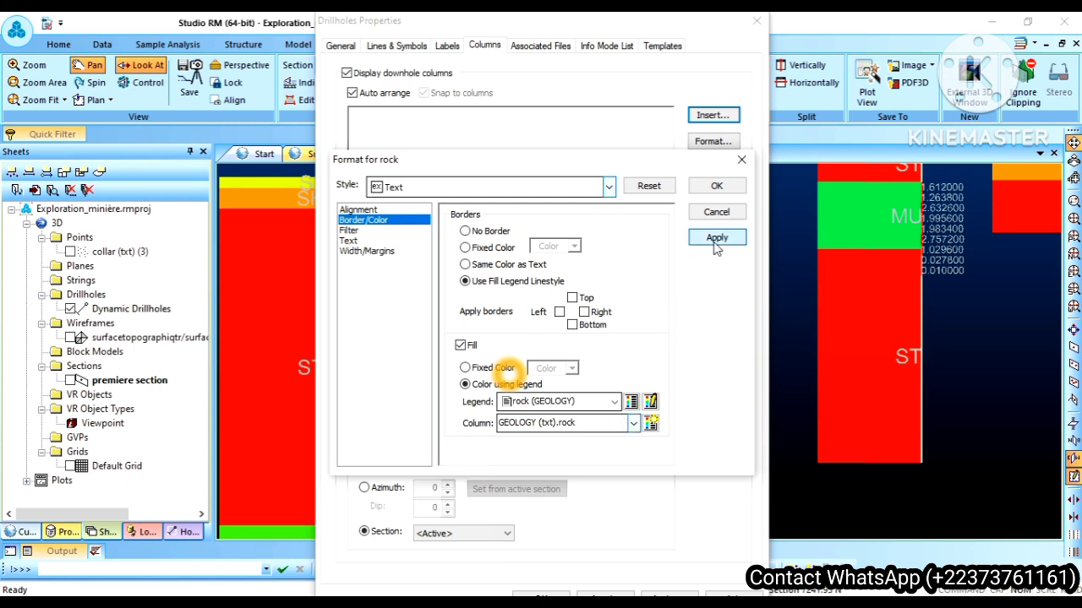
click(716, 189)
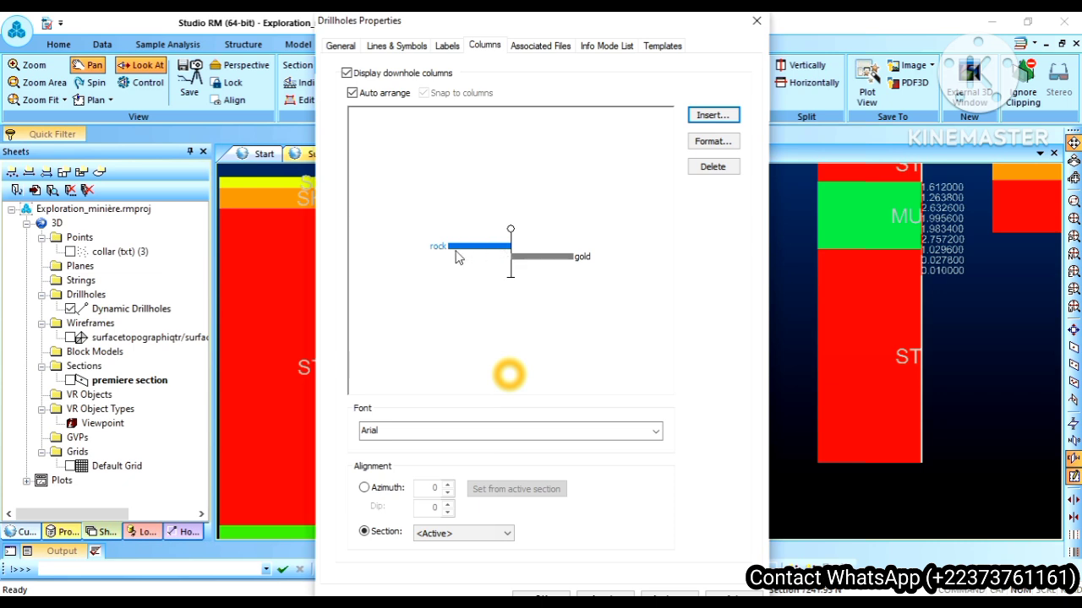
Step: Display the drillhole traces as Default Cylinder instead of Pixel Line and confirm the drillhole properties
click(397, 49)
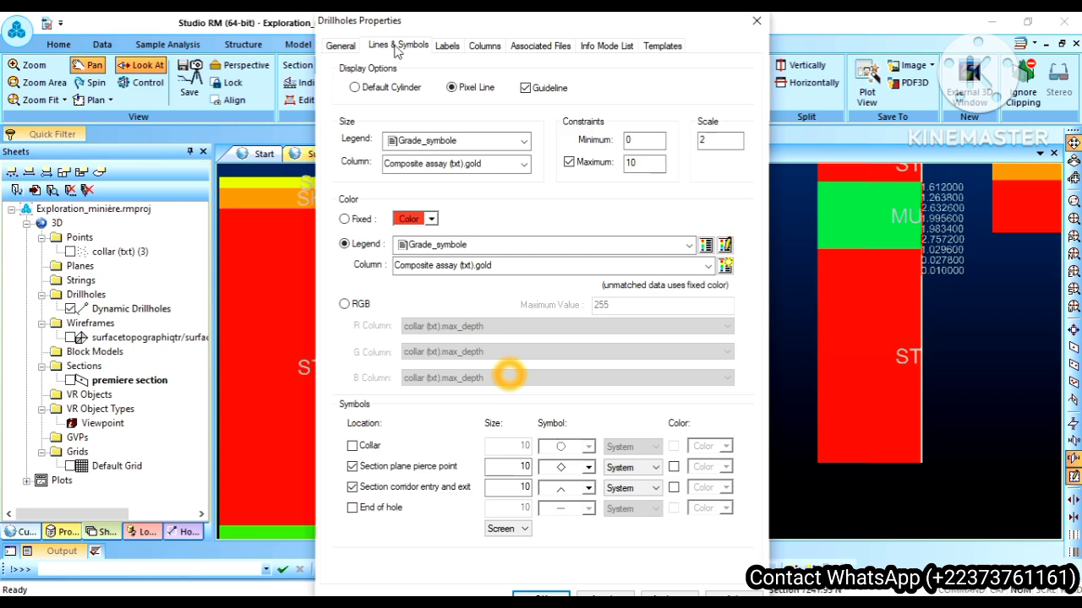
click(377, 88)
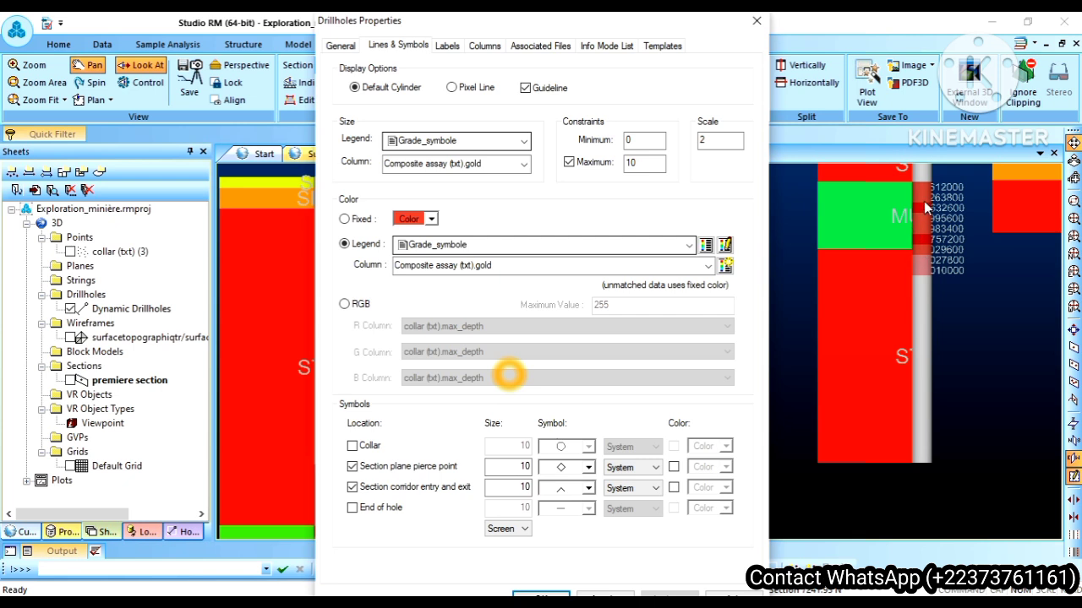
click(539, 596)
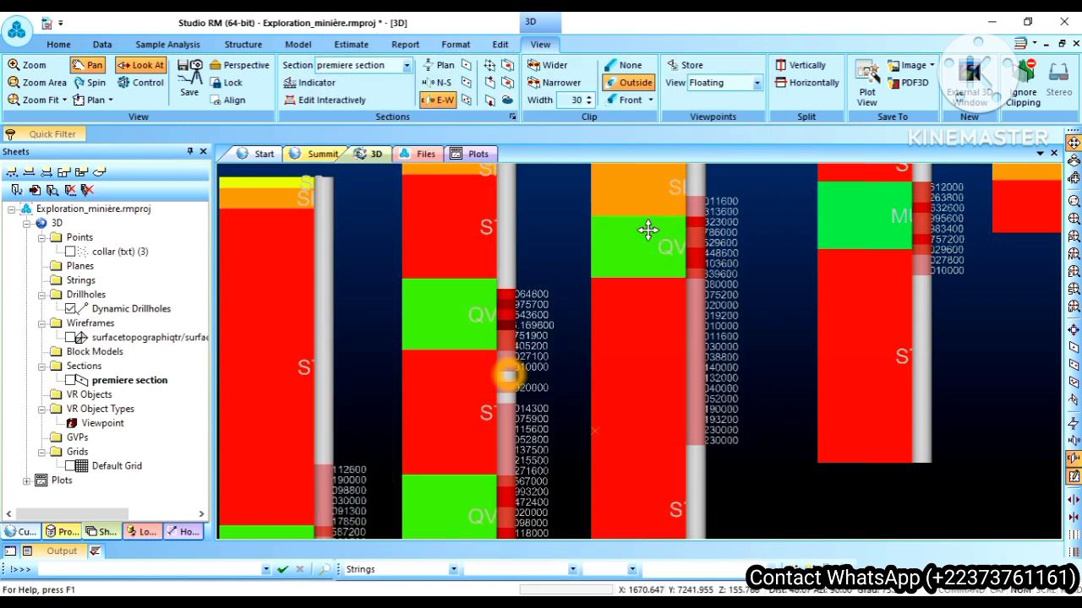
Step: Bring all the drillholes of the section into view and move premiere section to its previous section
scroll(558, 280, down, 5)
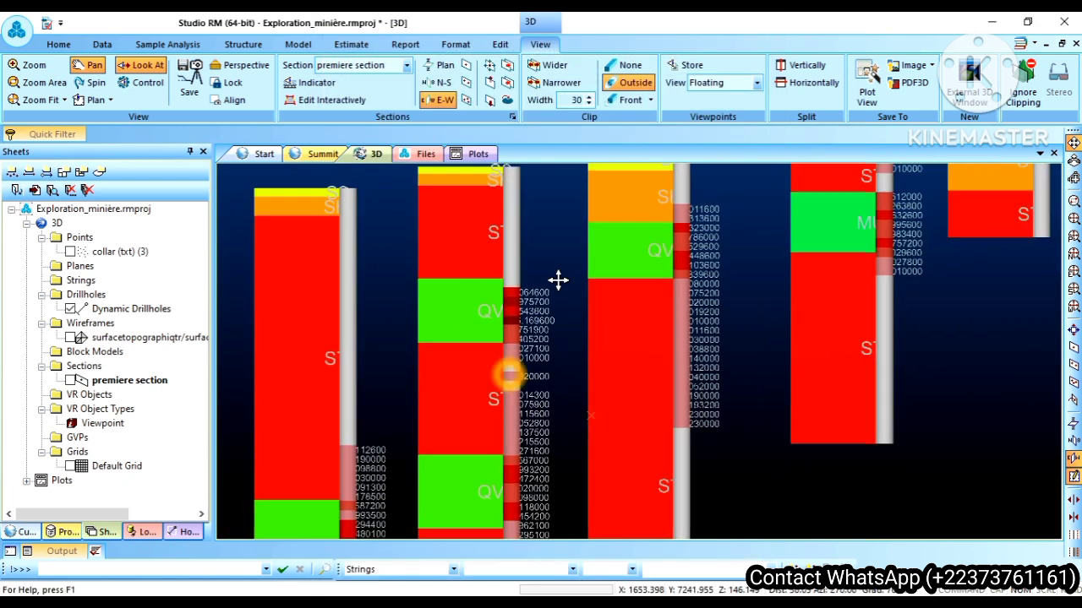
scroll(558, 280, down, 5)
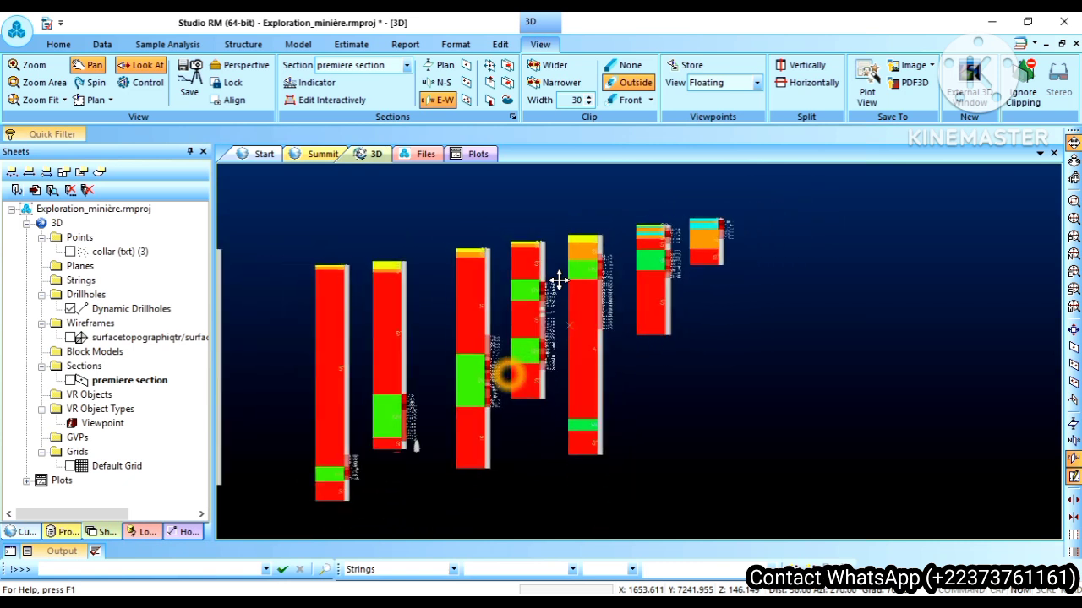
drag(558, 280, 735, 282)
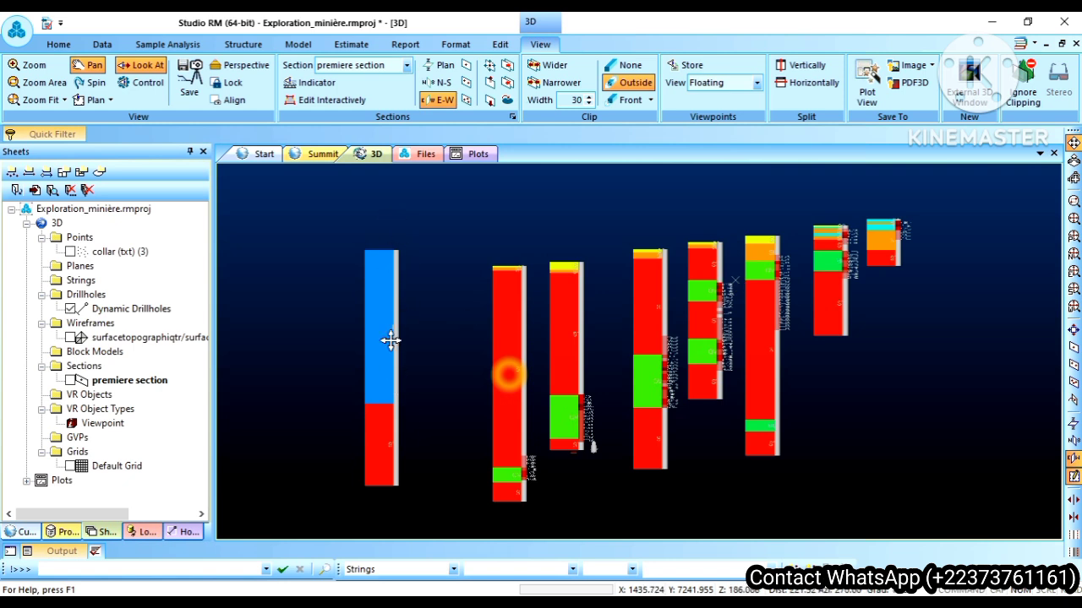
right_click(142, 382)
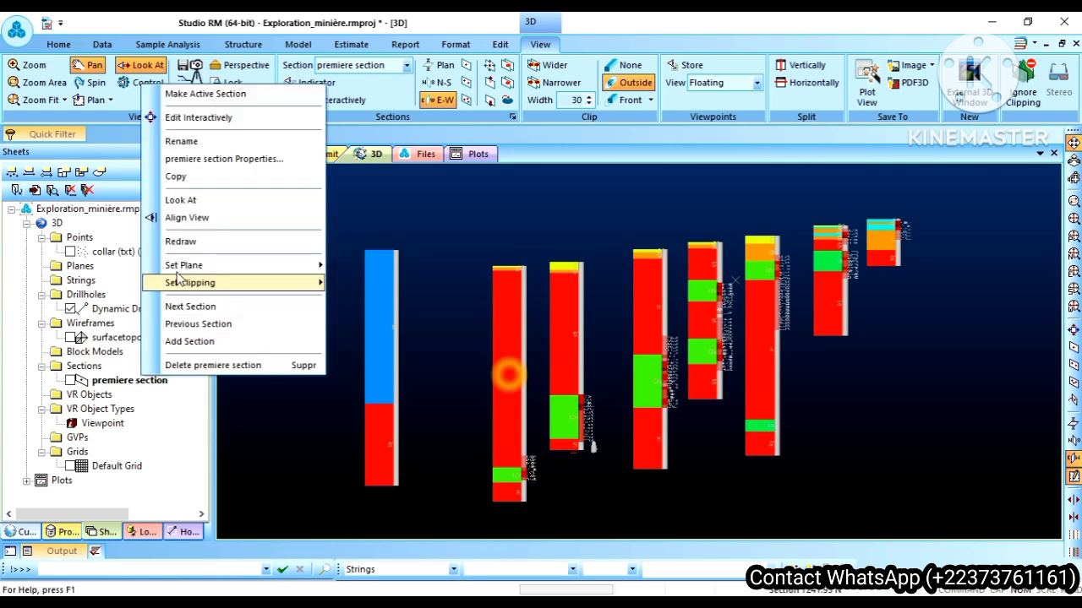
click(180, 327)
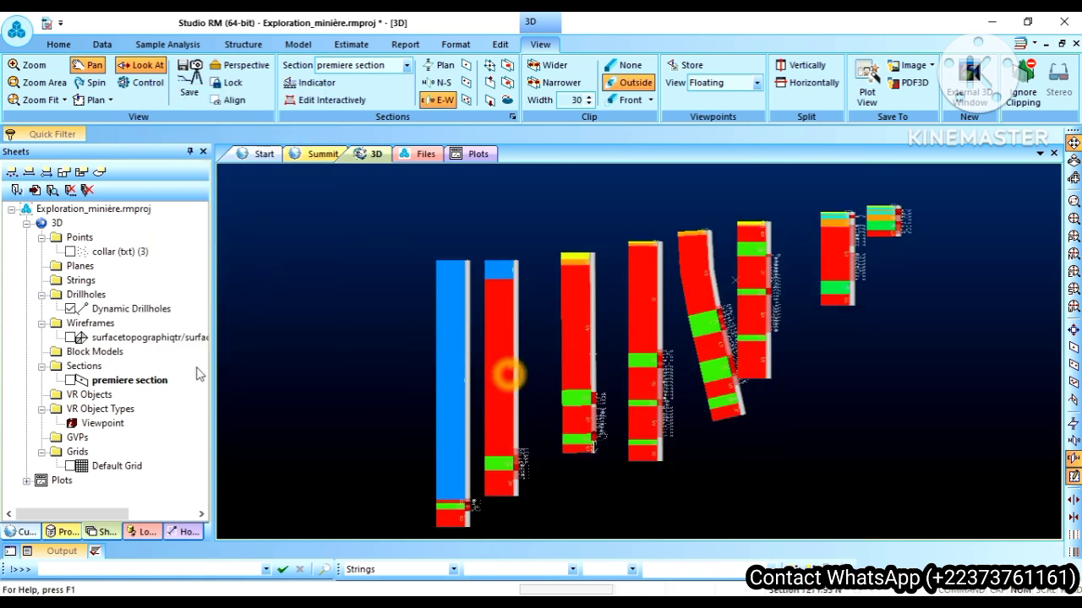
Step: Examine the drillholes on the two further previous sections of premiere section, and return forward by two sections
right_click(141, 387)
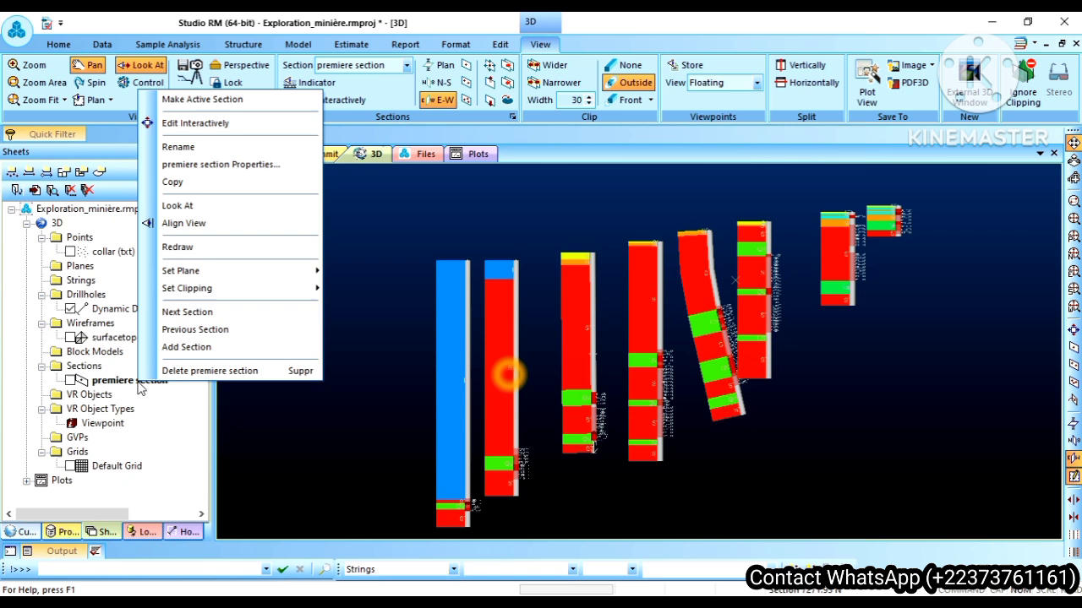
click(176, 330)
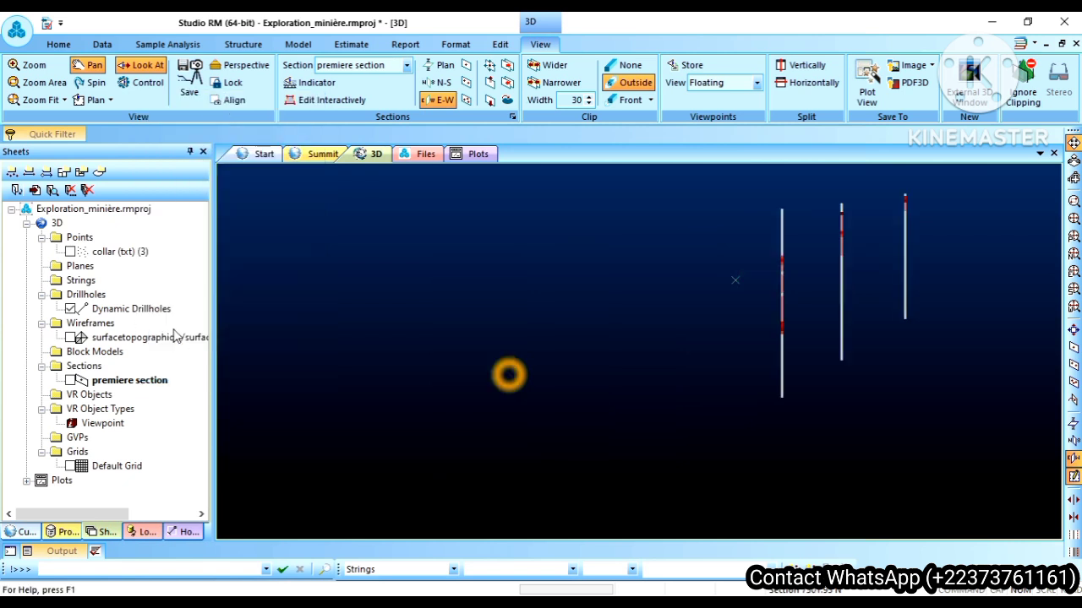
right_click(124, 386)
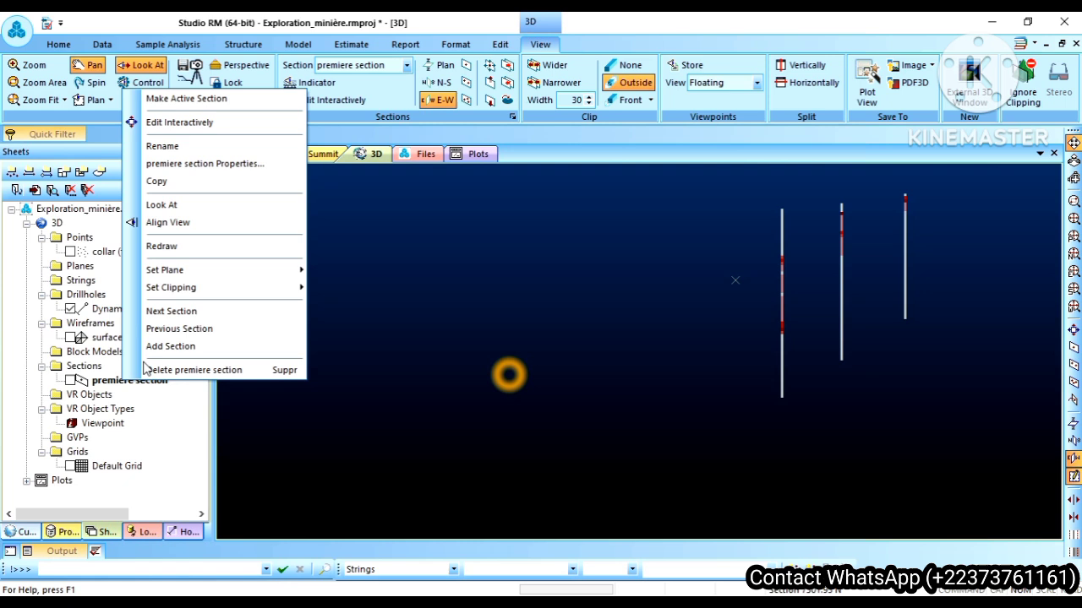
click(175, 330)
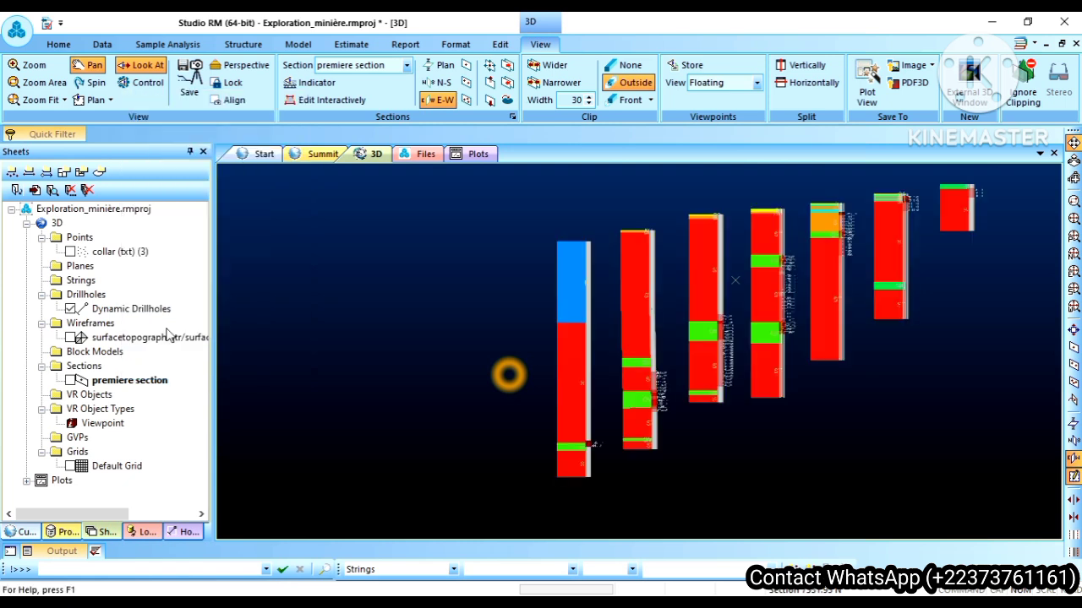
right_click(144, 382)
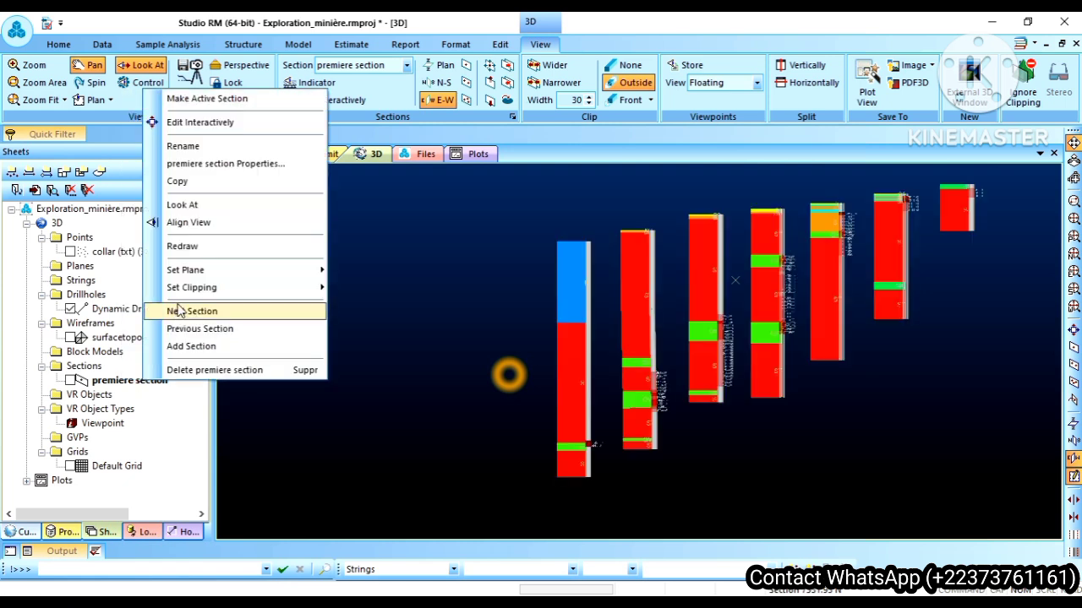
click(181, 312)
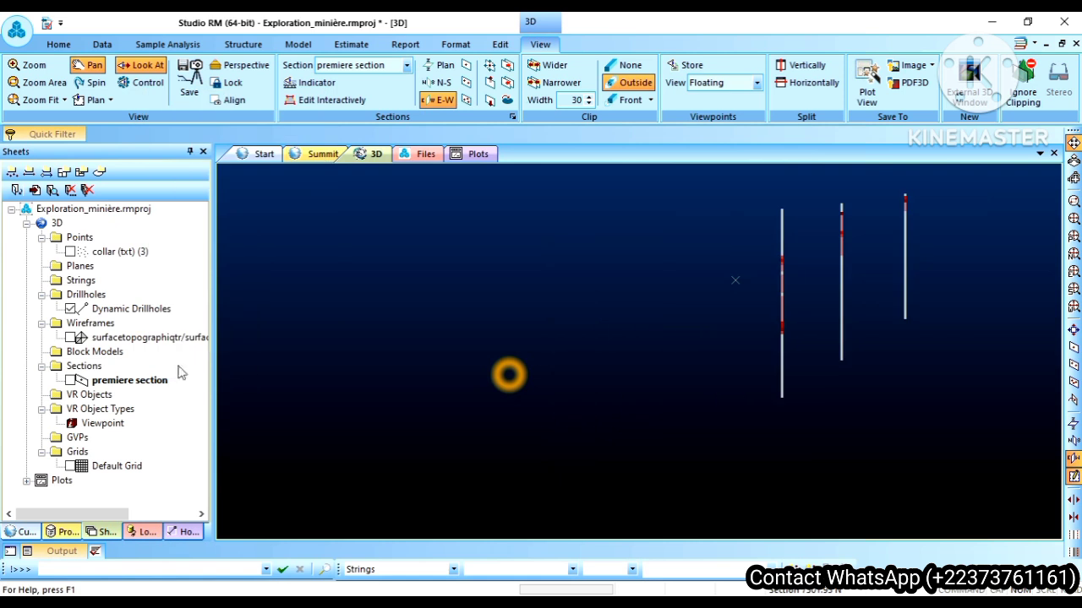
right_click(145, 387)
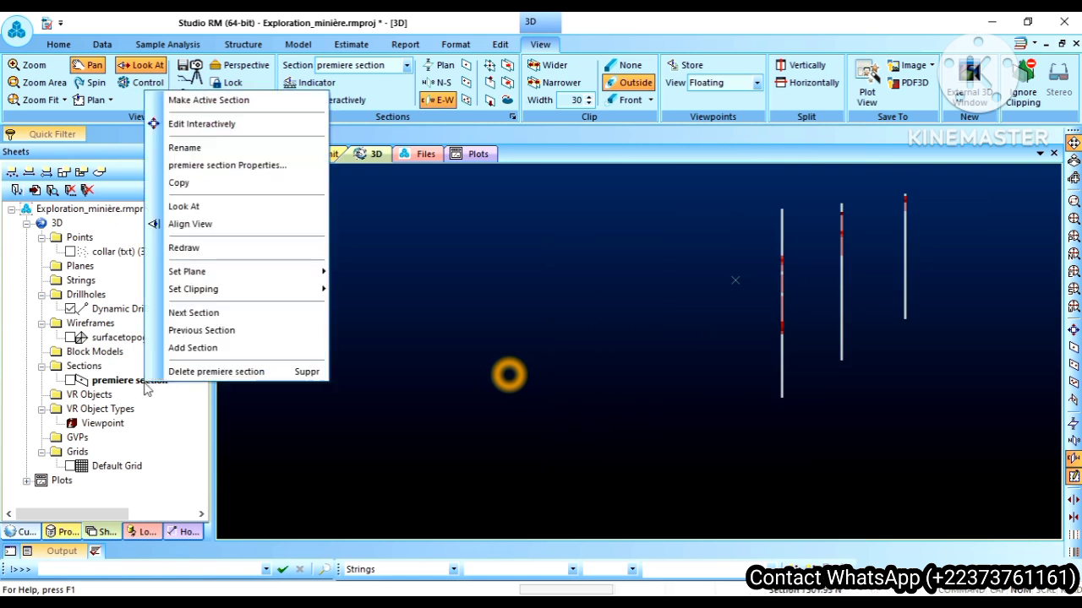
click(177, 313)
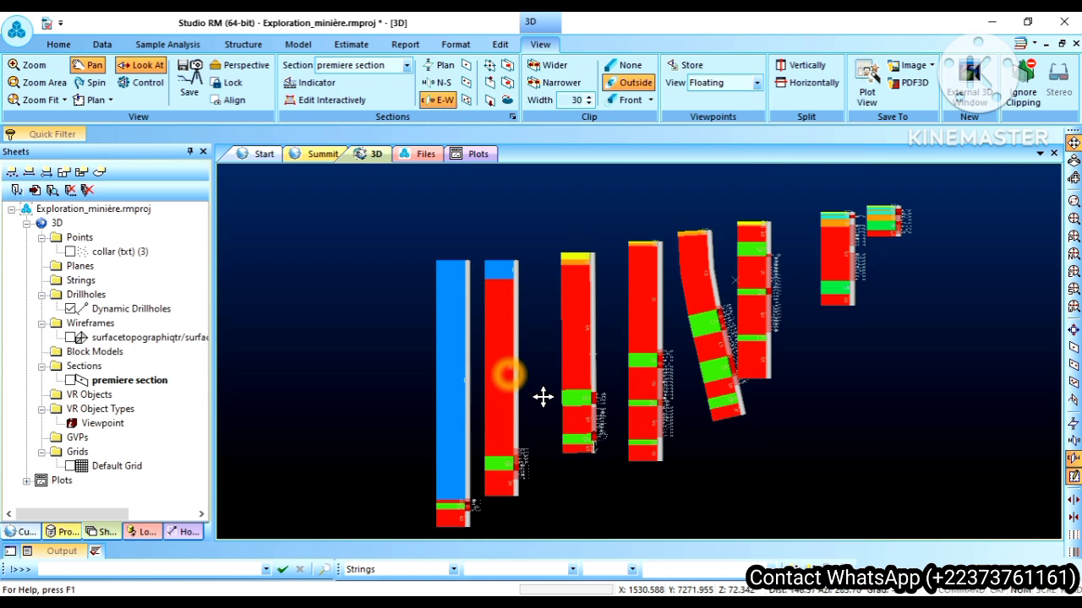